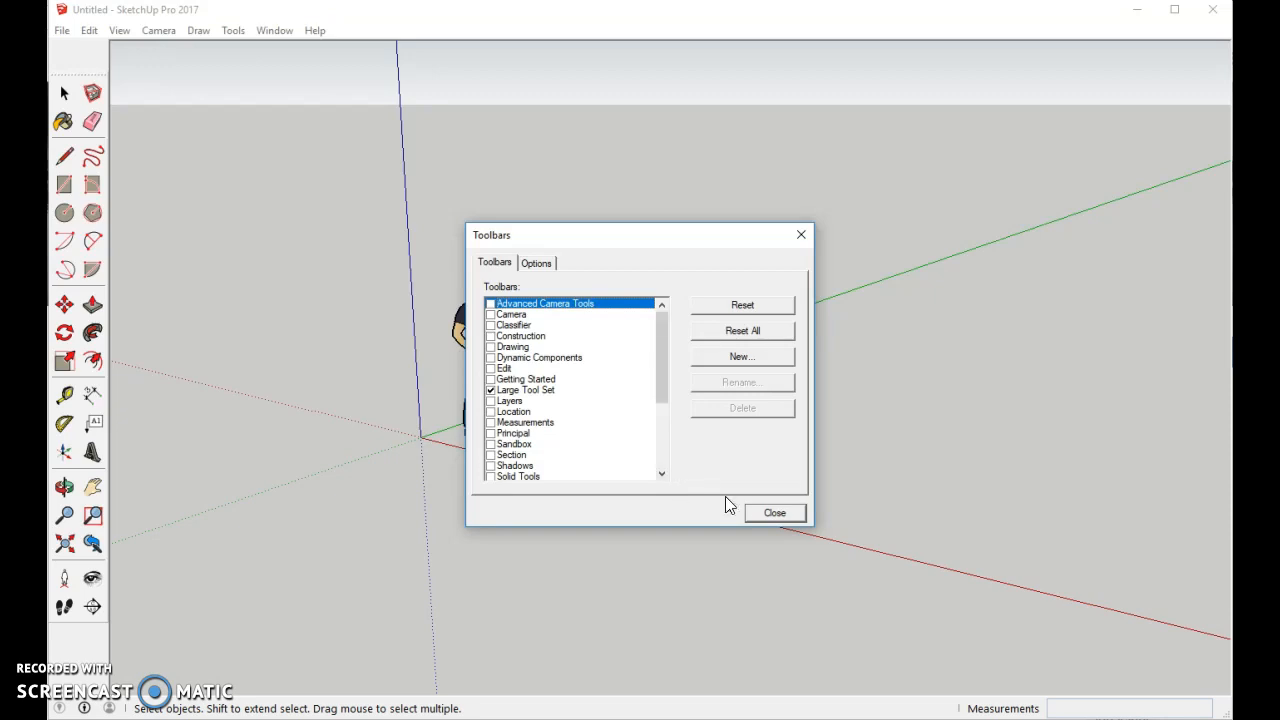
# Close the Toolbars dialog and draw a ground rectangle from the origin, about 14' 11" along the red axis by 28' 8" along the green axis.
pyautogui.click(775, 513)
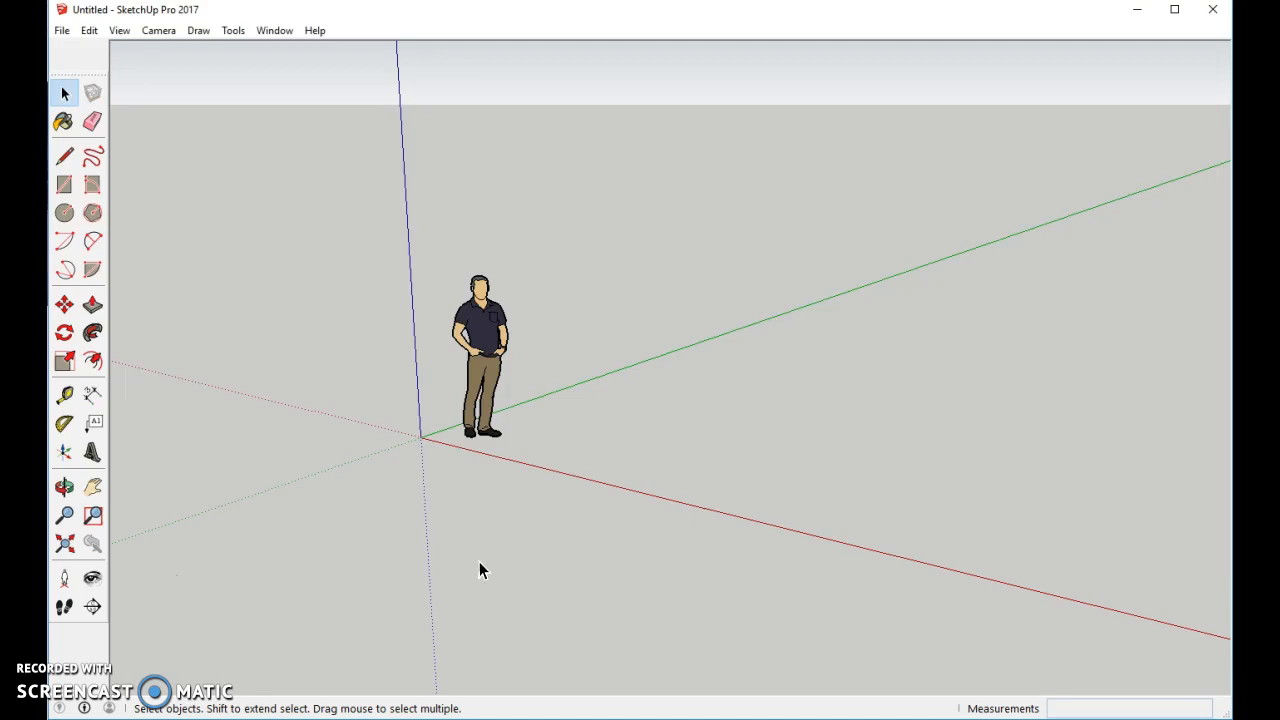
pyautogui.click(63, 185)
pyautogui.click(421, 437)
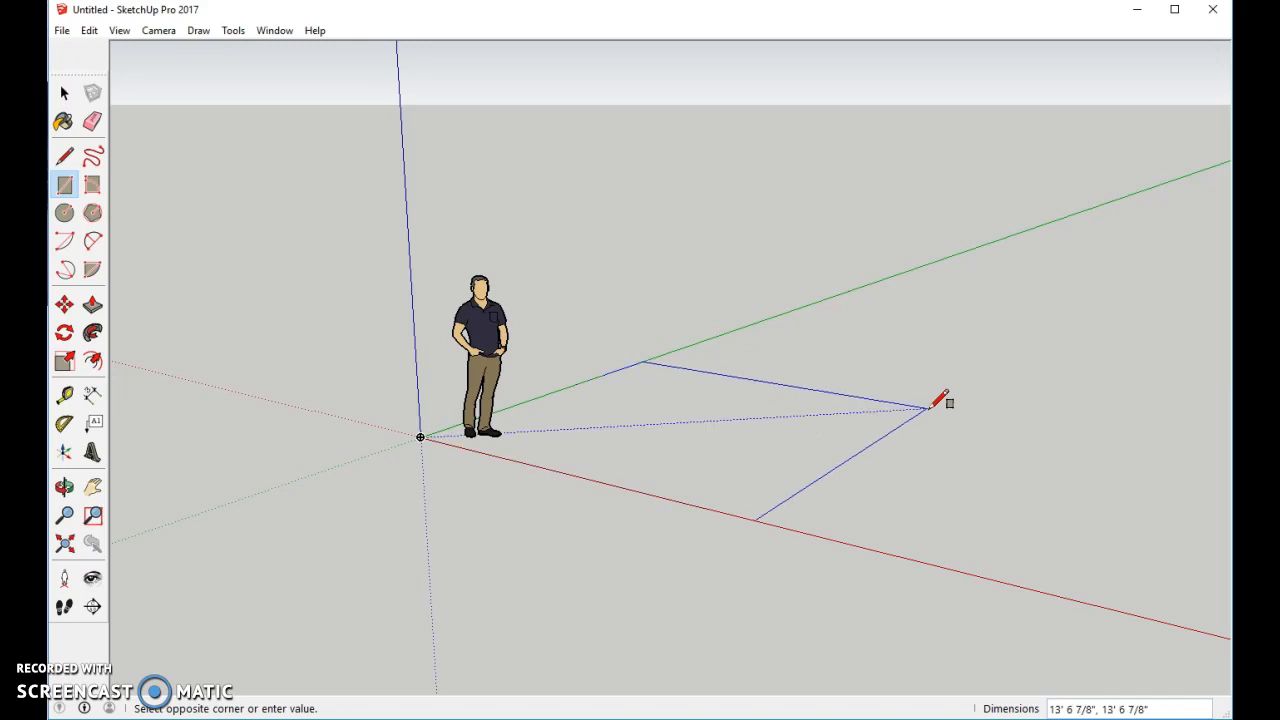
pyautogui.click(1062, 341)
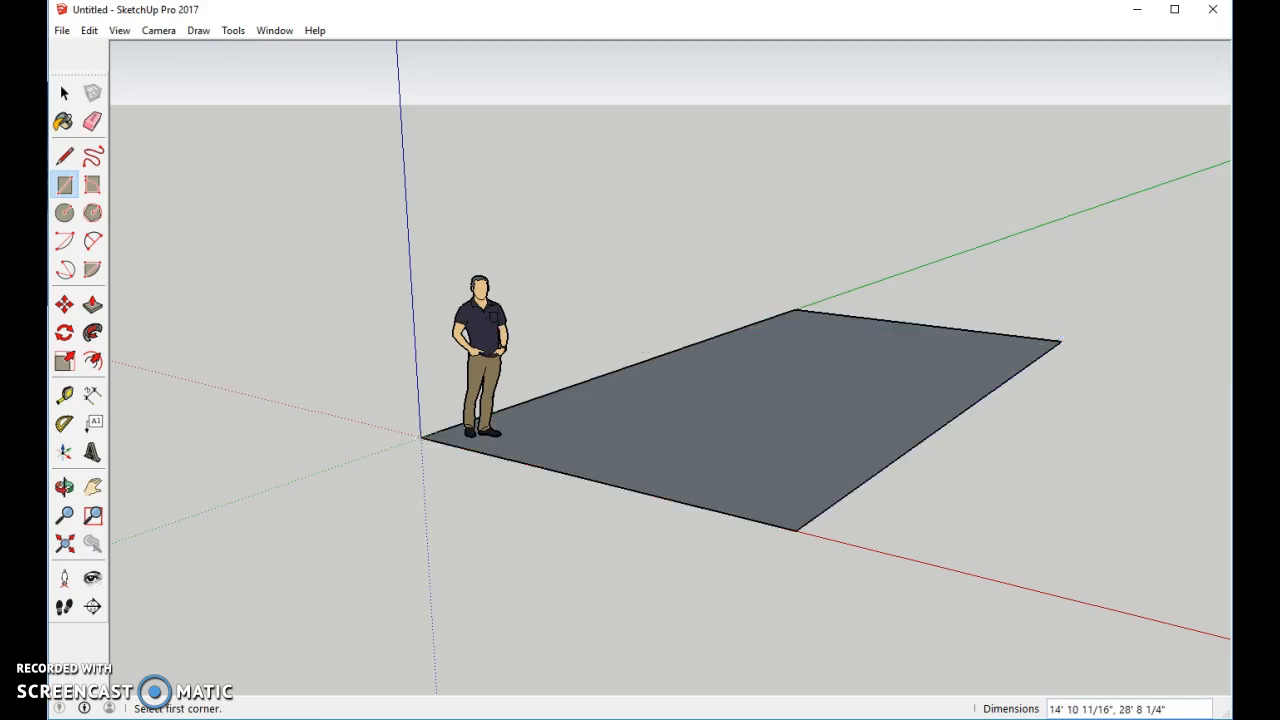
# Push/Pull the ground rectangle up about 7' to form a box.
pyautogui.click(91, 310)
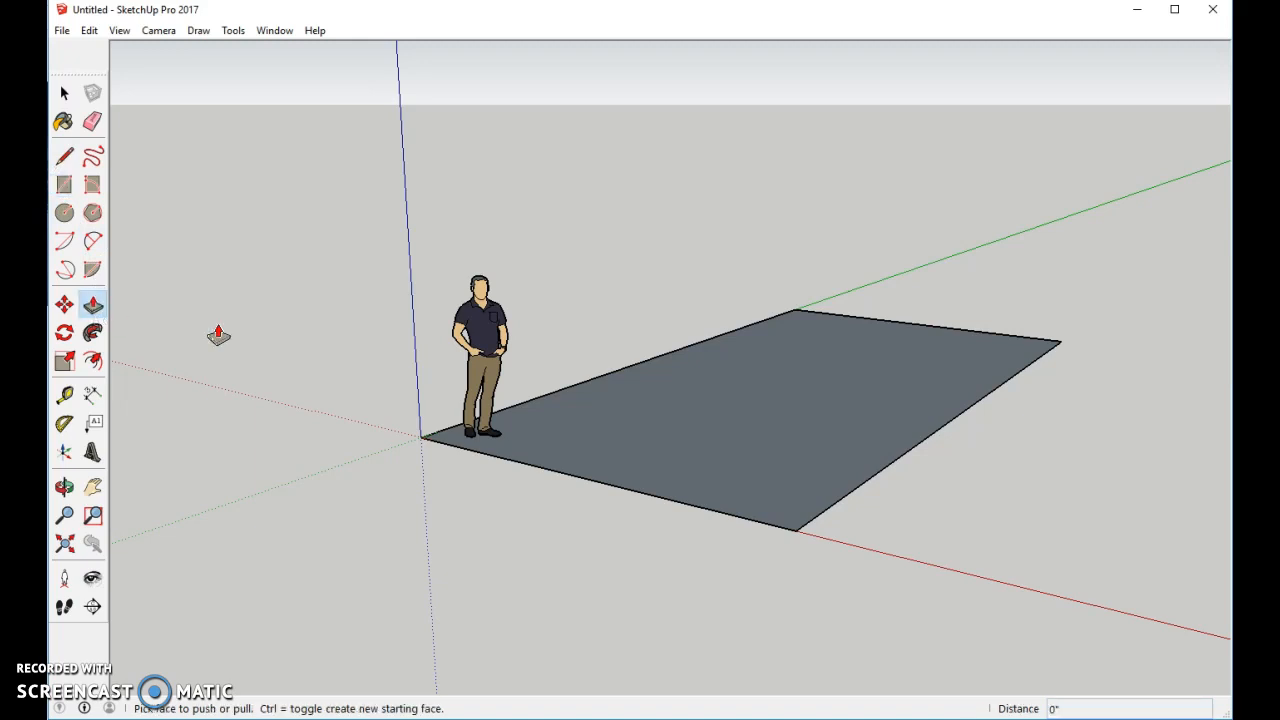
pyautogui.click(660, 455)
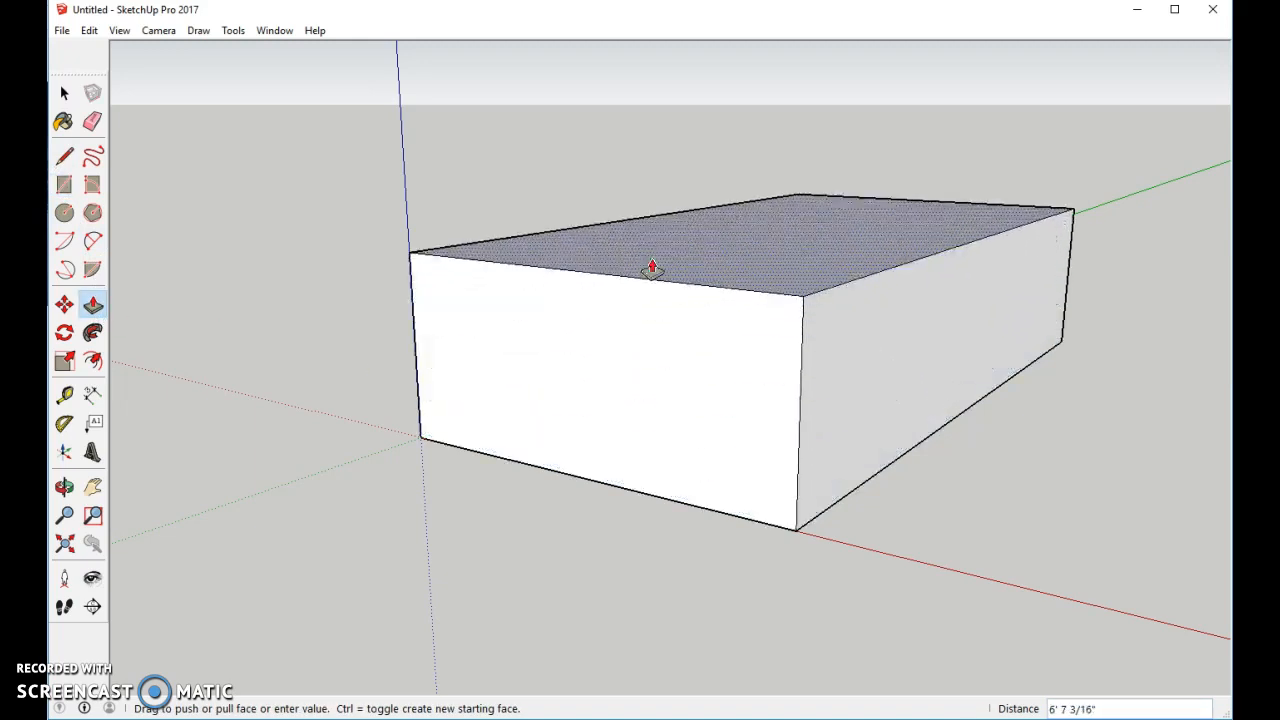
pyautogui.click(657, 254)
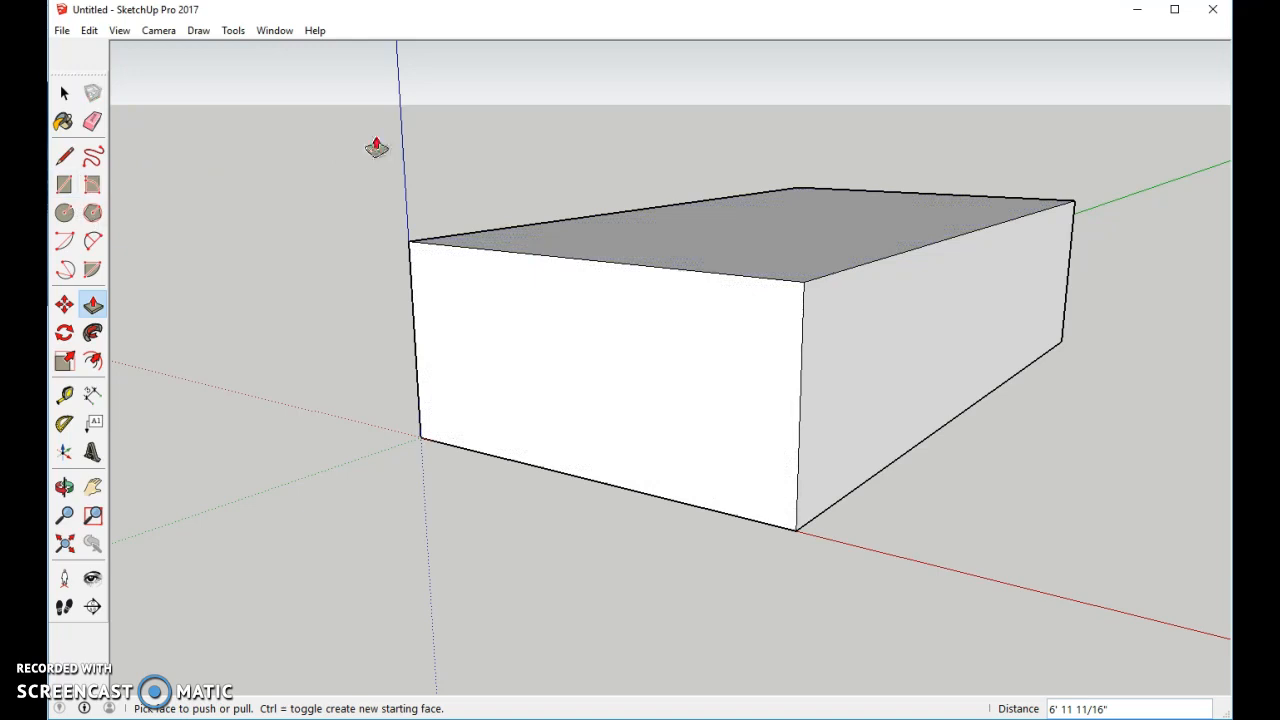
# Draw a centre line across the box's top face, from the back edge's midpoint to the front edge's midpoint.
pyautogui.moveTo(375, 137); pyautogui.dragTo(372, 226, button='middle')
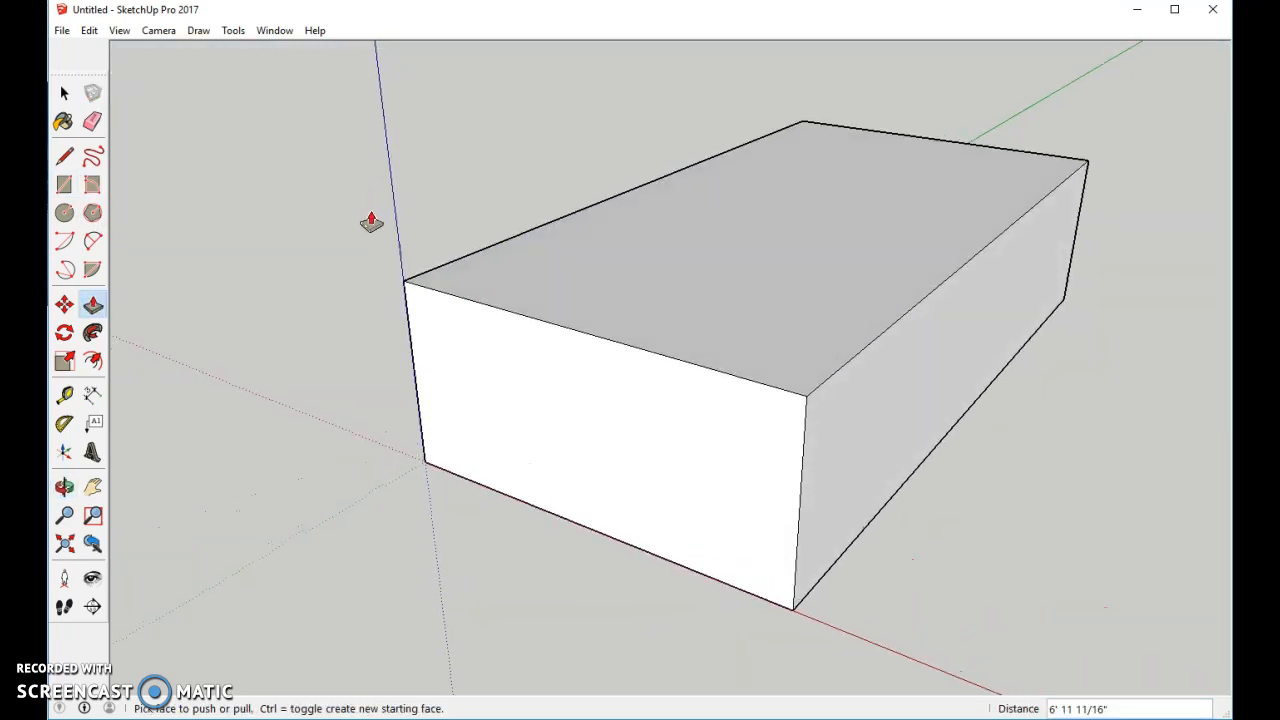
pyautogui.click(65, 160)
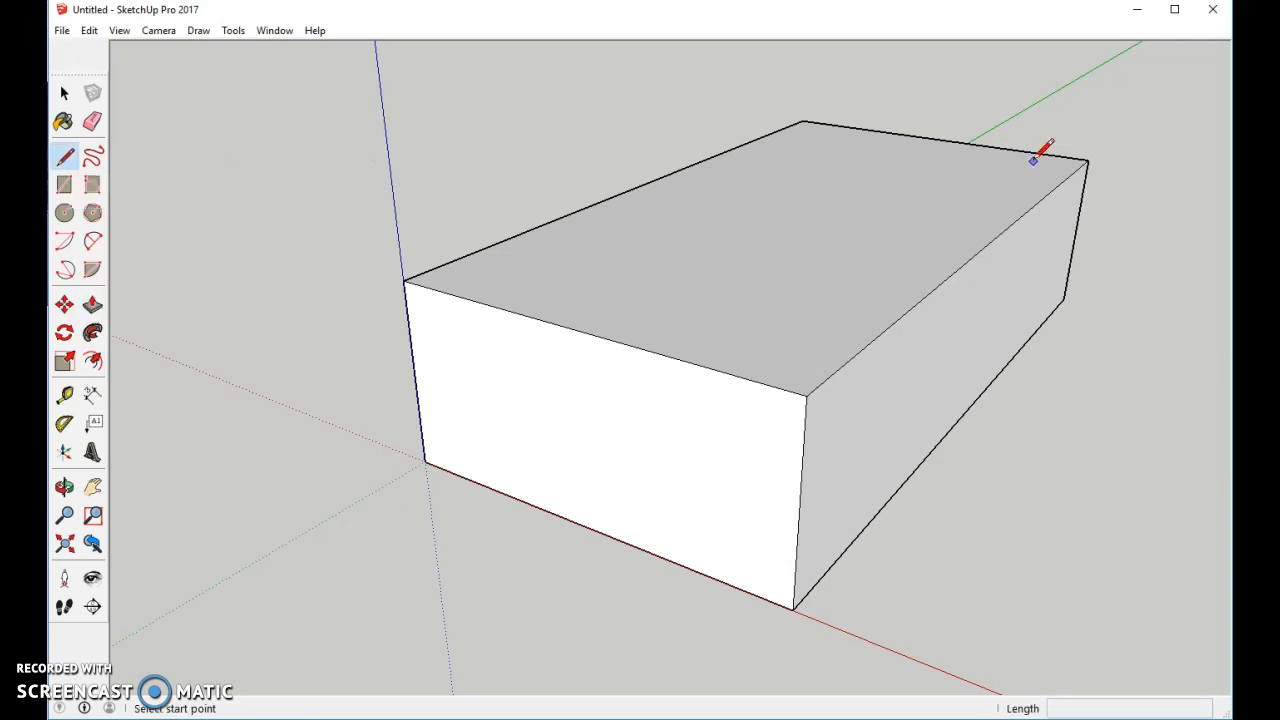
pyautogui.click(935, 138)
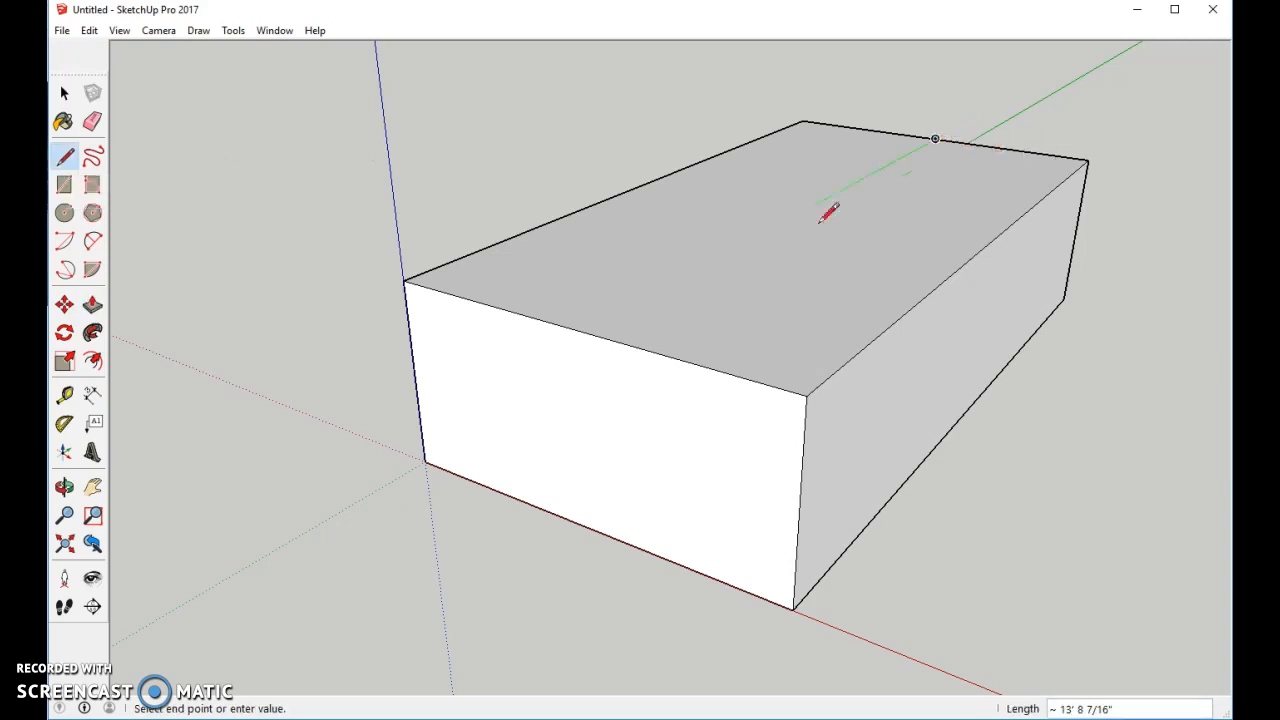
pyautogui.click(581, 331)
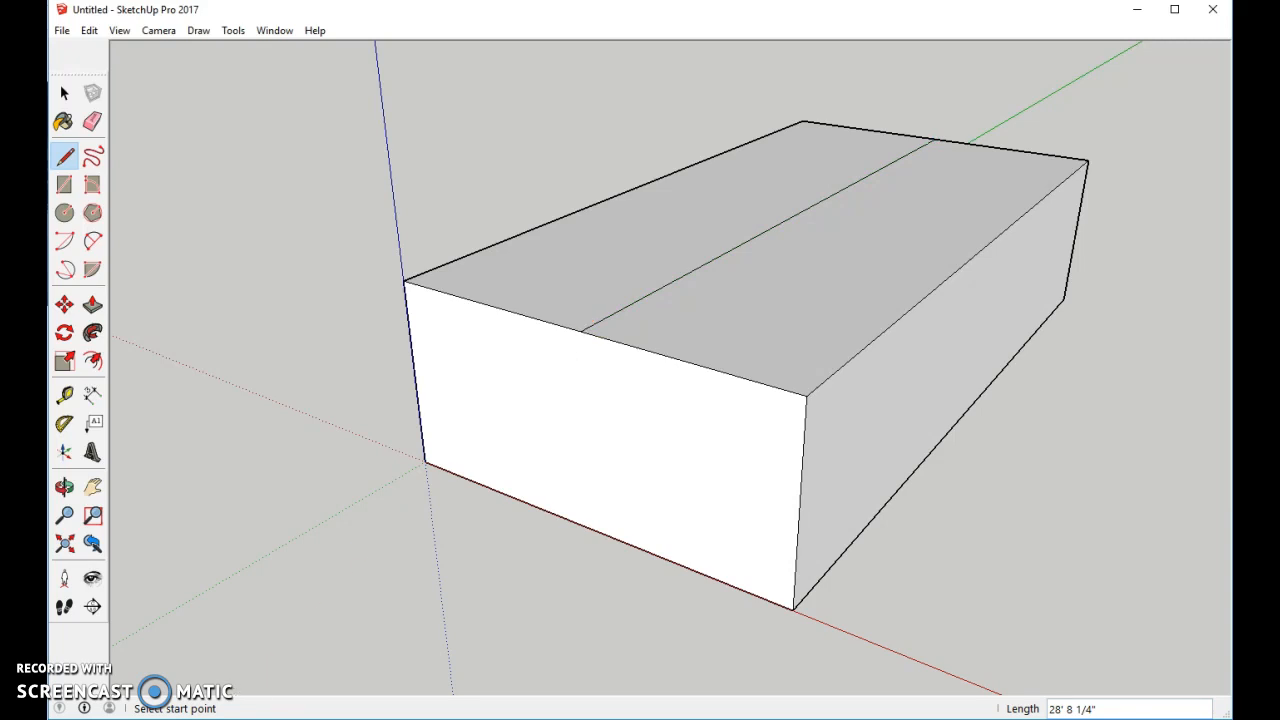
# Move the top face's centre line up about 5' 6" along the blue axis to form a gable roof.
pyautogui.click(65, 306)
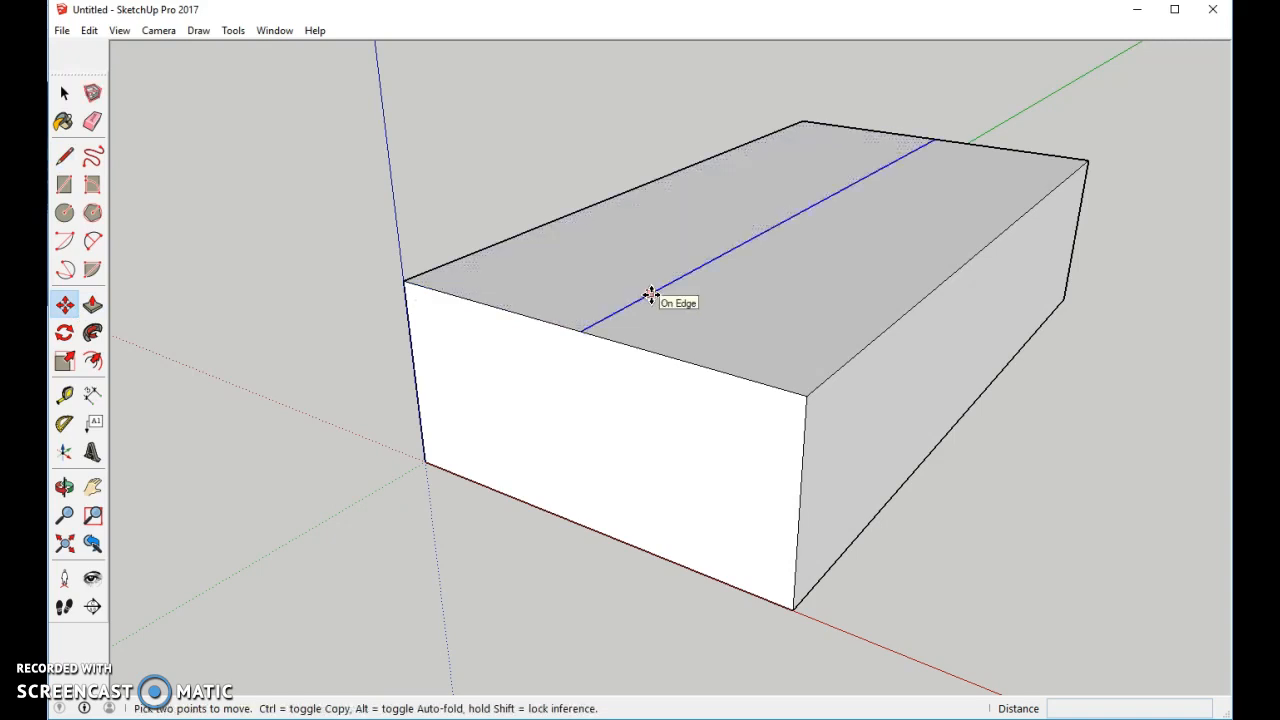
pyautogui.click(651, 295)
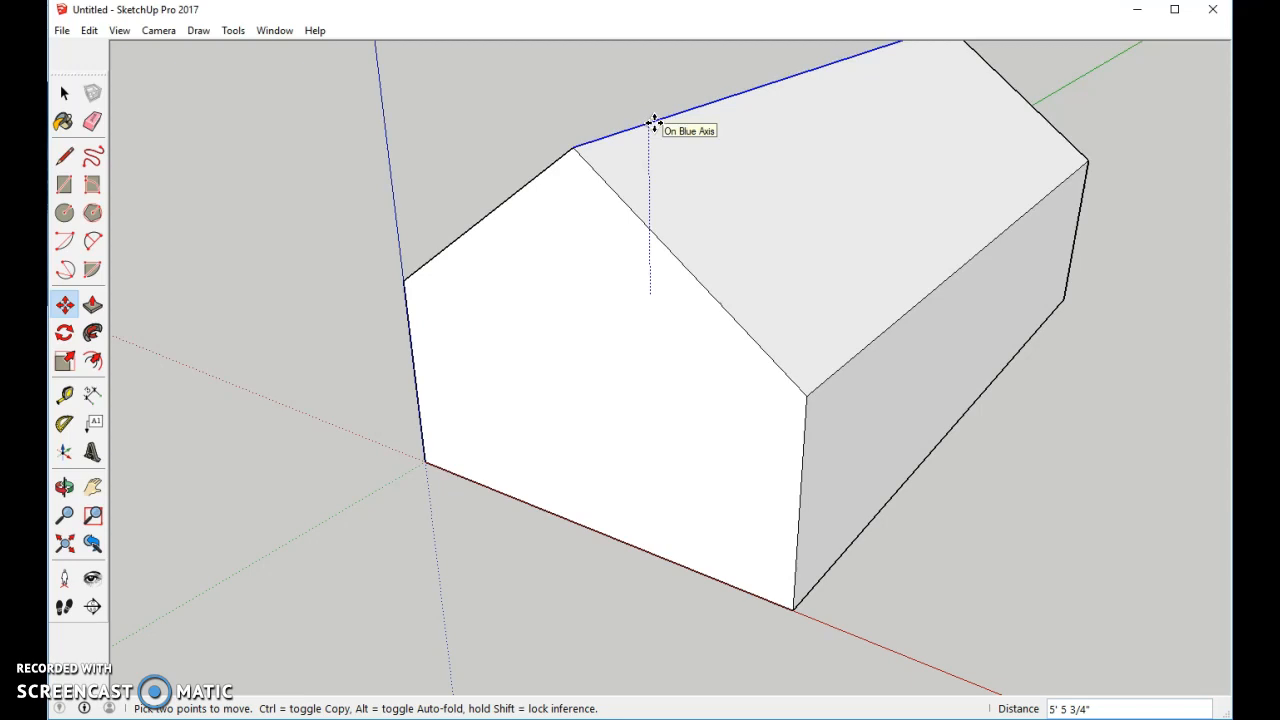
pyautogui.click(654, 122)
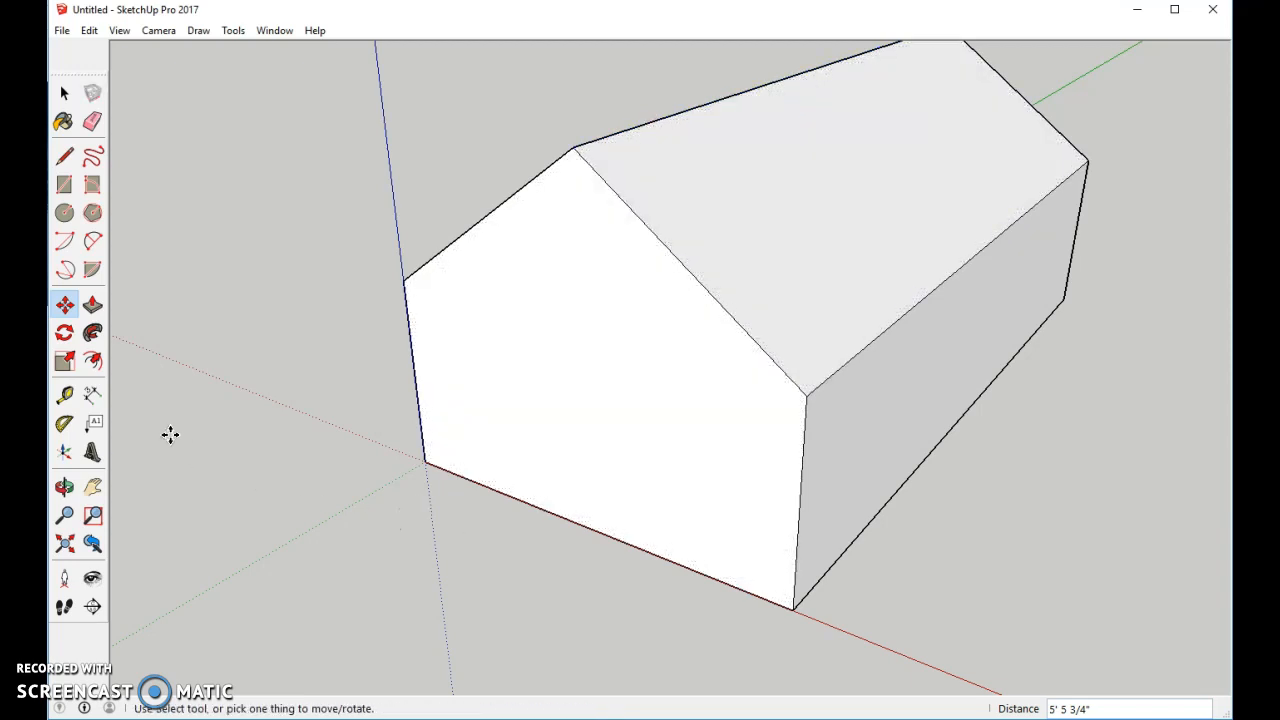
# Offset the outline of the front gable face inward by about 5 7/16".
pyautogui.click(93, 364)
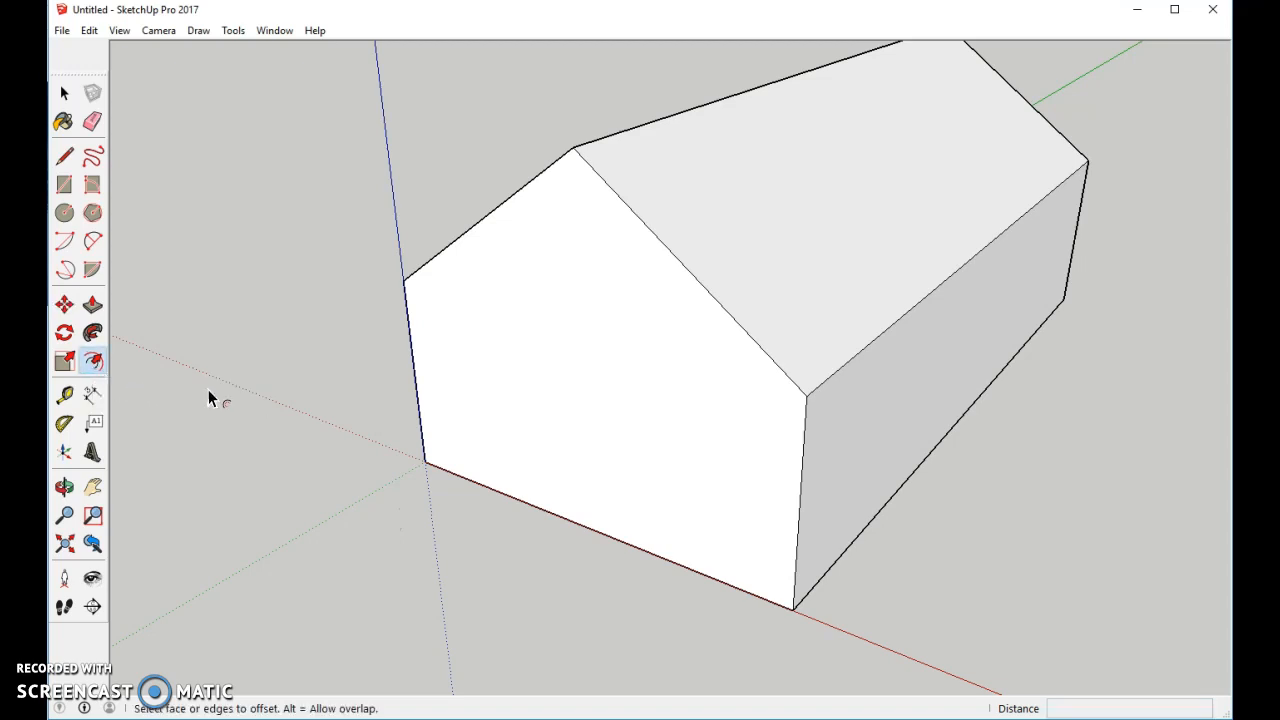
pyautogui.click(436, 426)
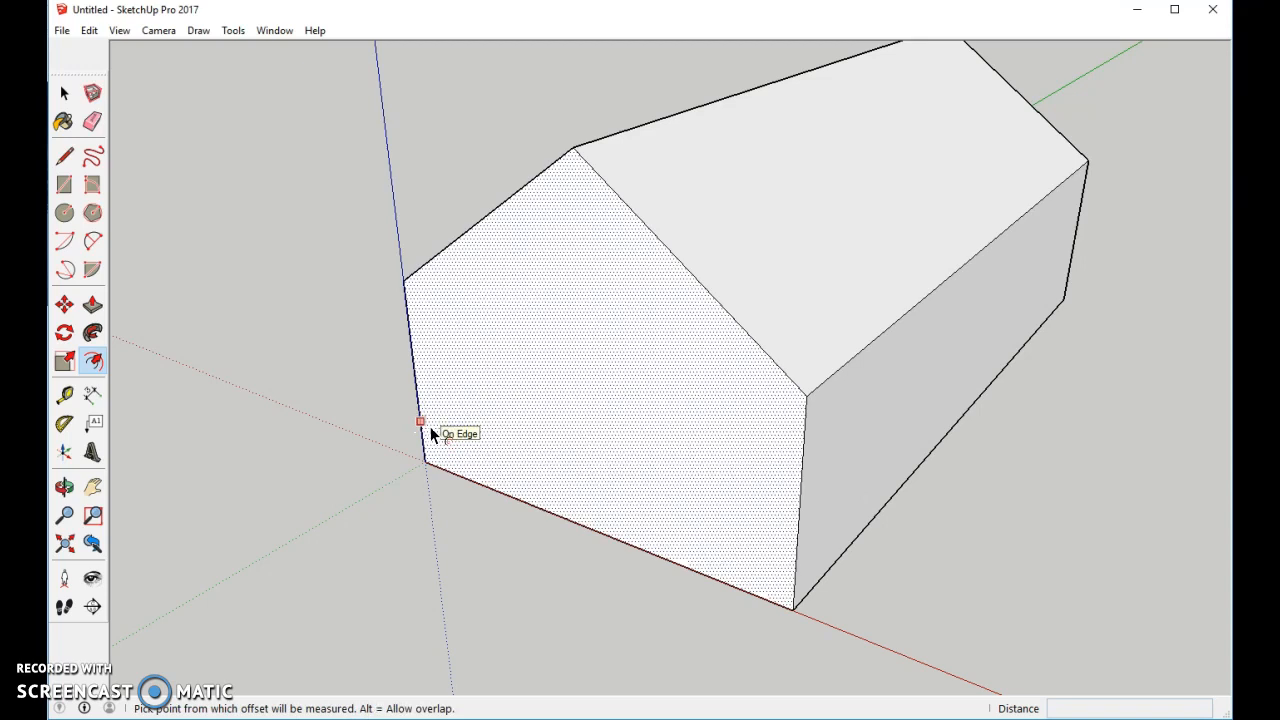
pyautogui.click(430, 426)
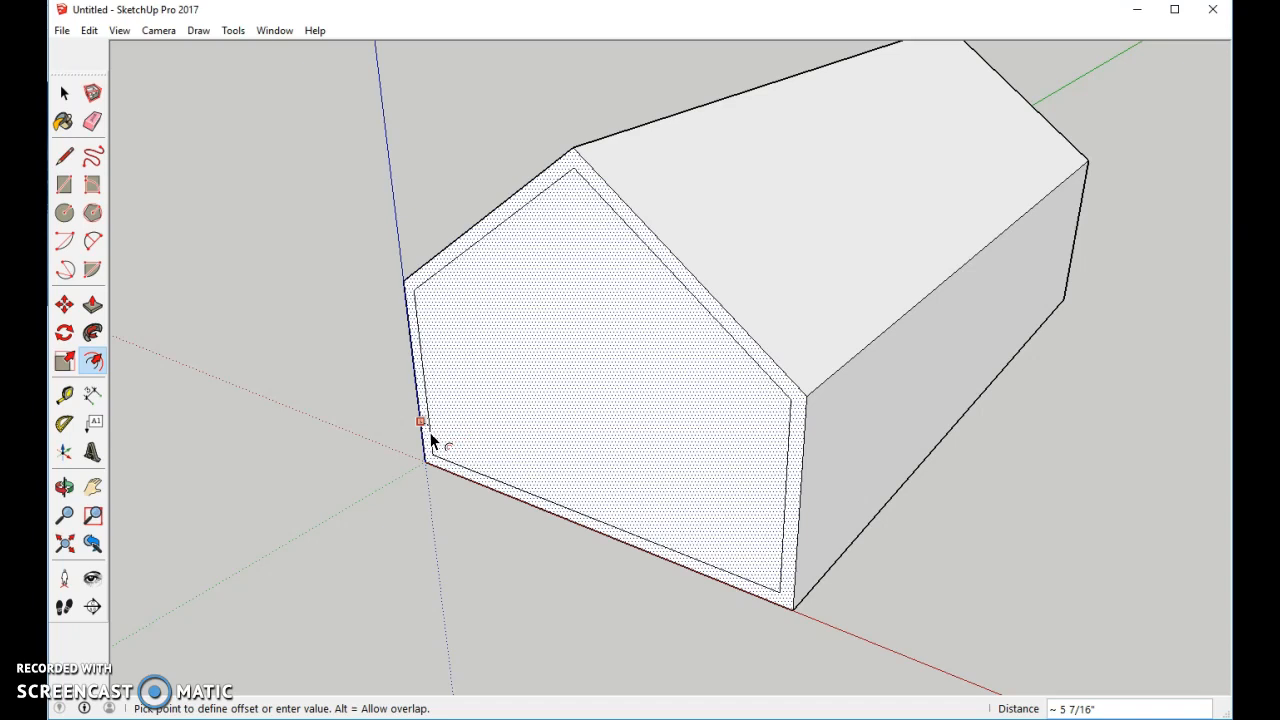
pyautogui.click(432, 440)
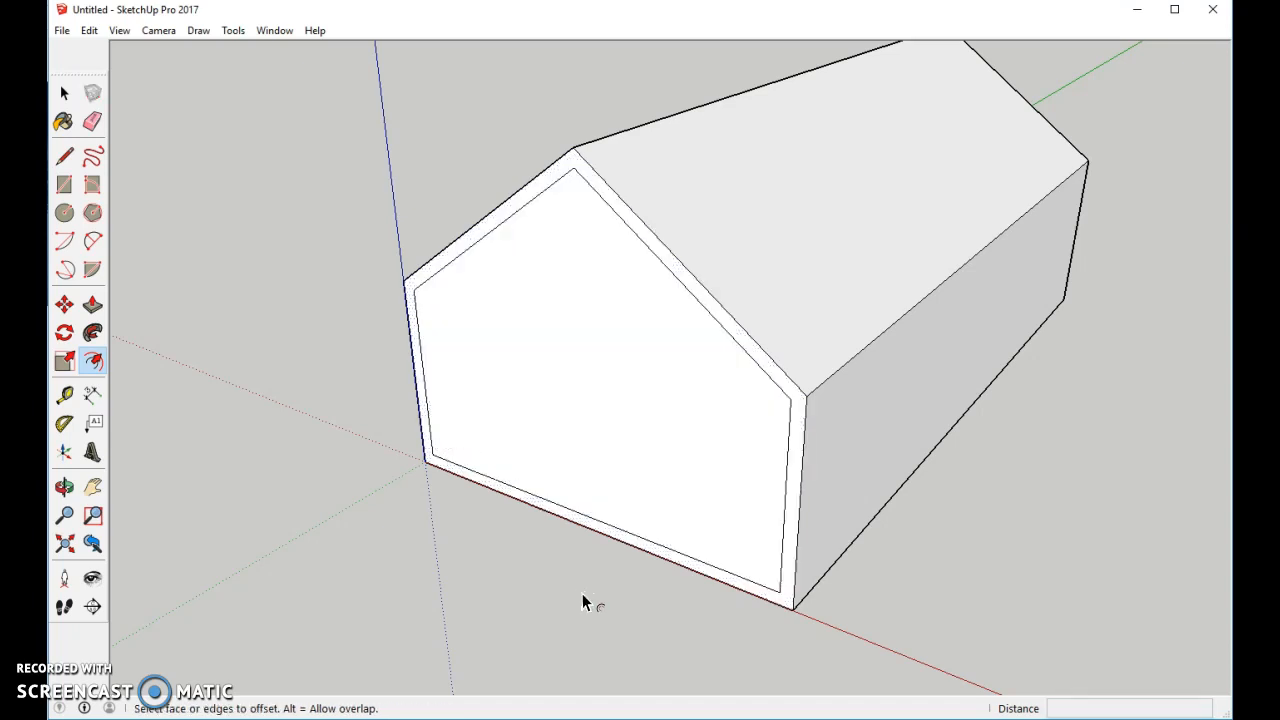
# Push the inner front gable face about 6' 5" into the house to form a recessed porch.
pyautogui.click(92, 304)
pyautogui.click(588, 440)
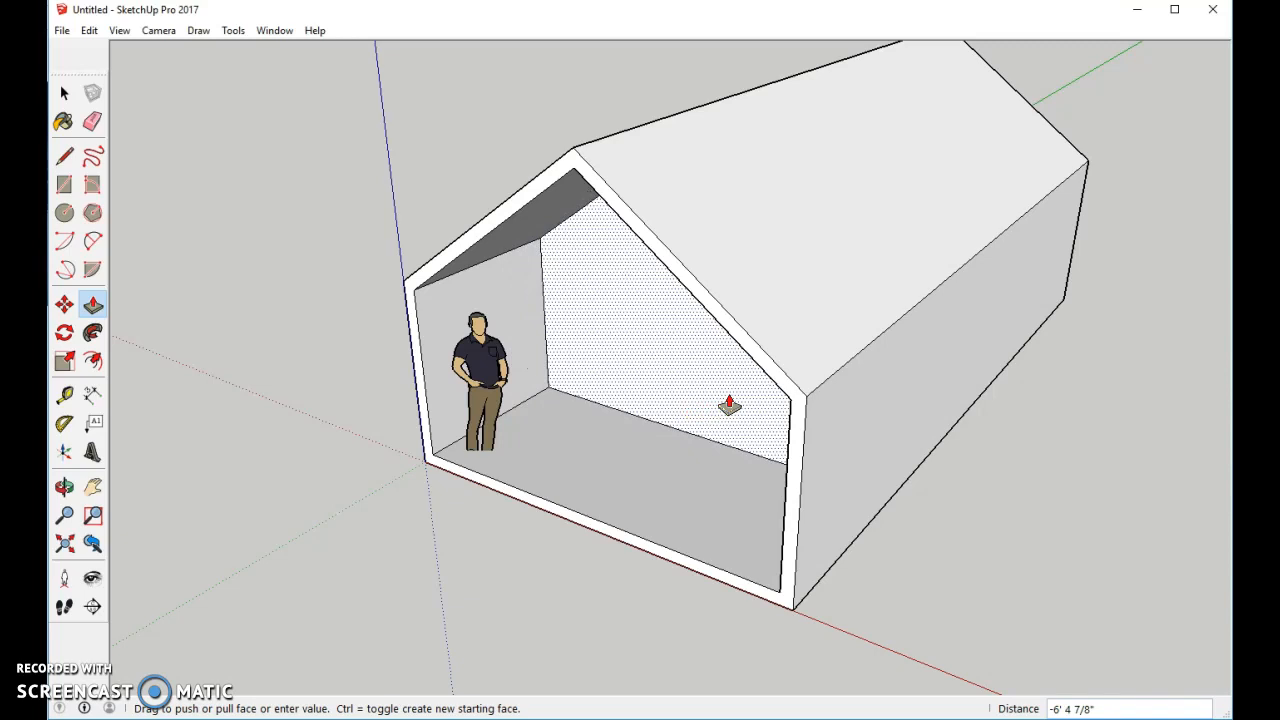
pyautogui.click(712, 406)
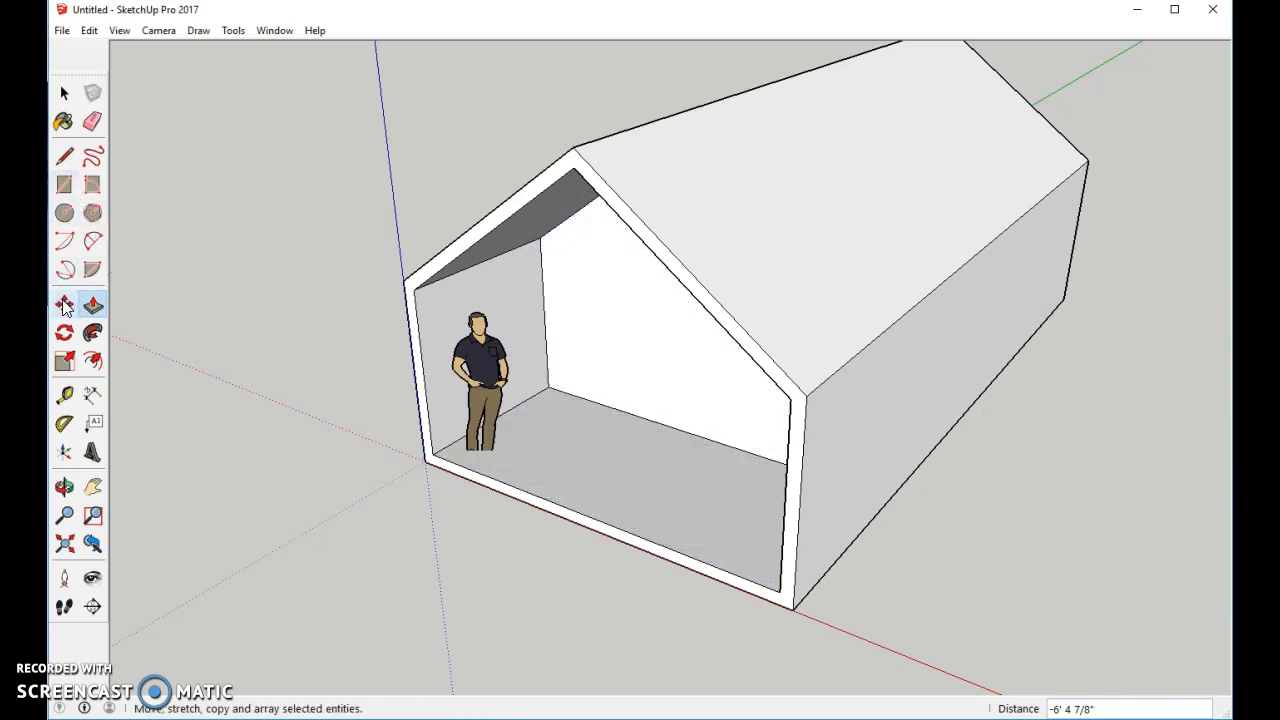
# Move the human figure about 14' 9" out of the porch to the open ground beside the house, and deselect it.
pyautogui.click(64, 93)
pyautogui.click(481, 383)
pyautogui.click(64, 304)
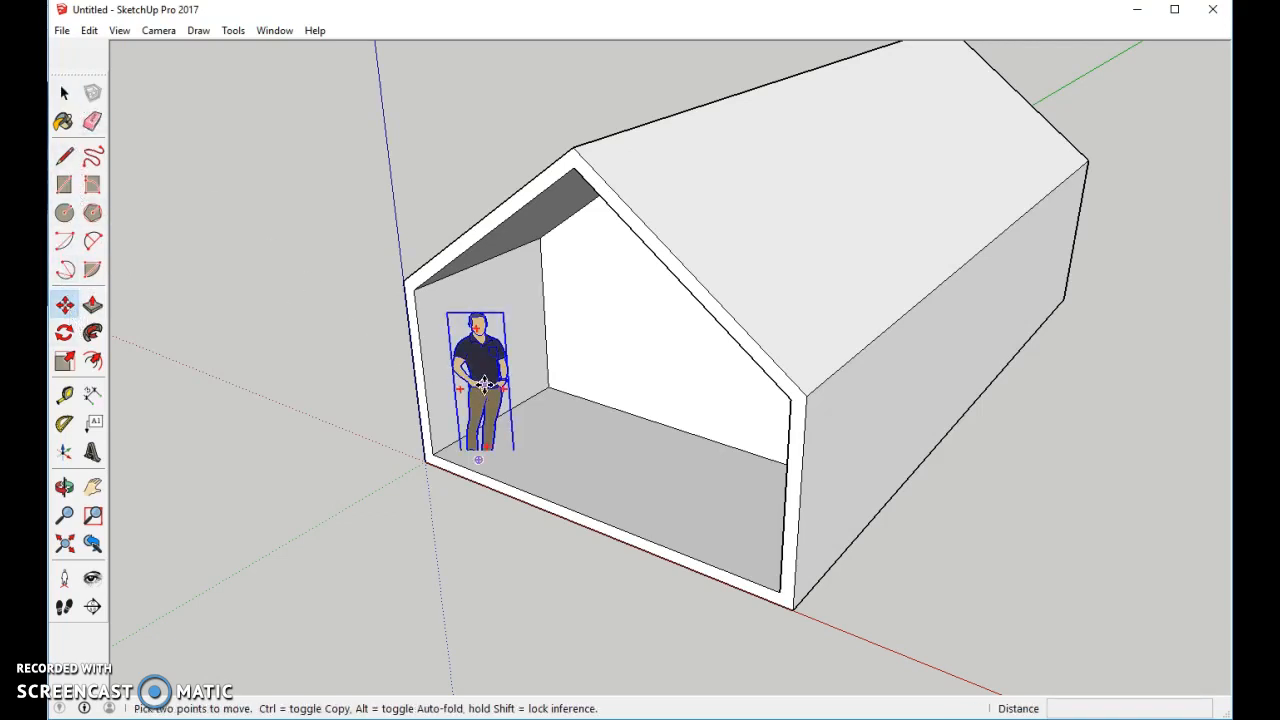
pyautogui.click(483, 385)
pyautogui.click(176, 314)
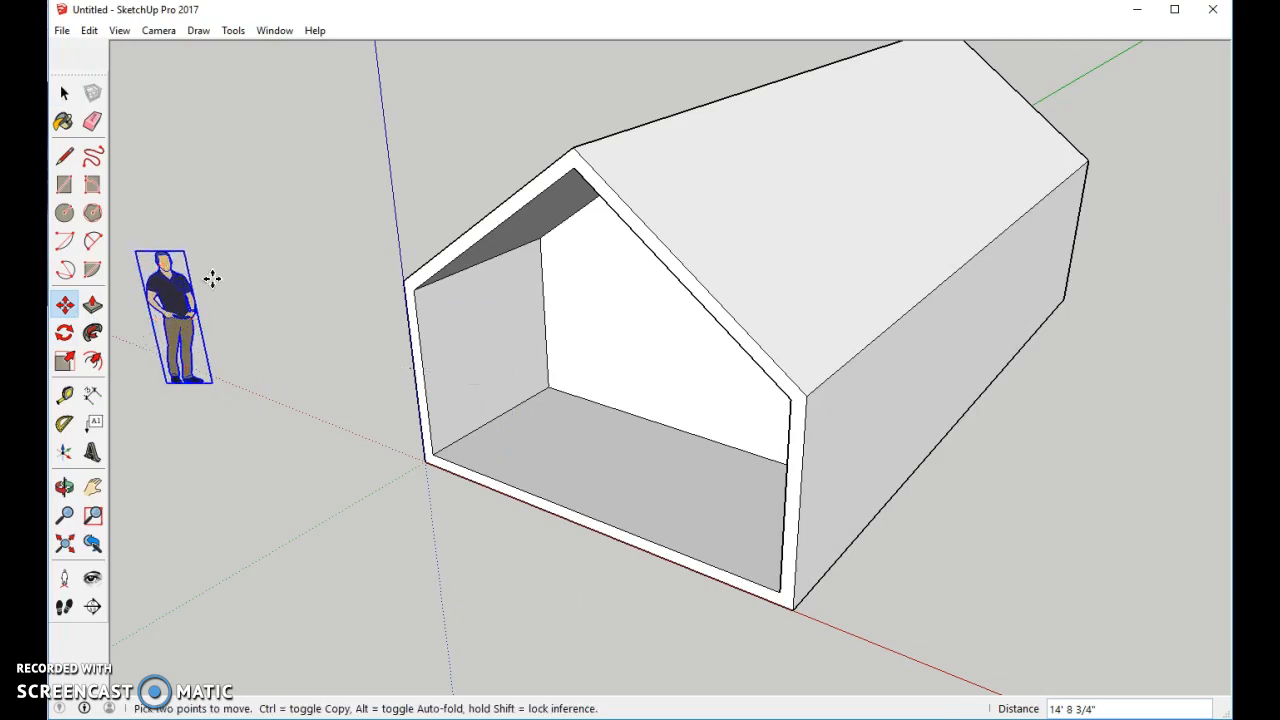
pyautogui.click(64, 94)
pyautogui.click(305, 444)
# Draw an opening rectangle about 4' 10" by 6' 4" on the porch's inner side wall nearest the origin, from floor to eave.
pyautogui.moveTo(338, 503); pyautogui.dragTo(389, 409, button='middle')
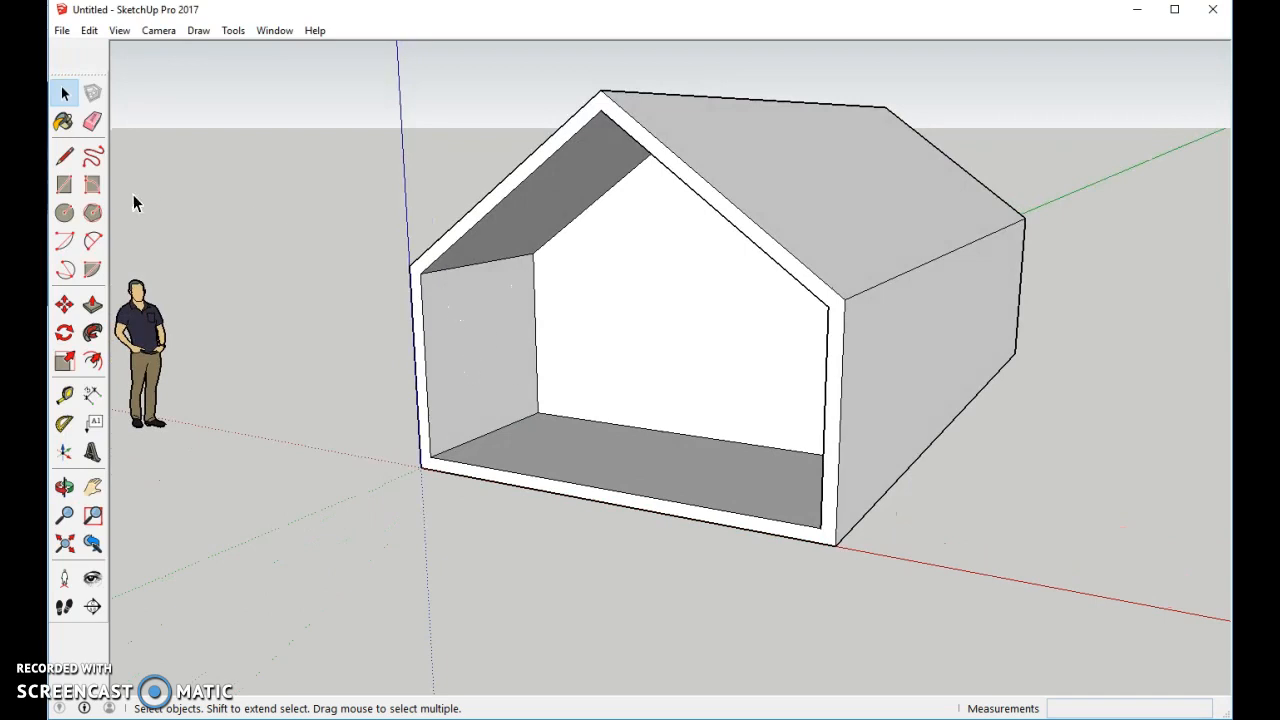
pyautogui.click(65, 186)
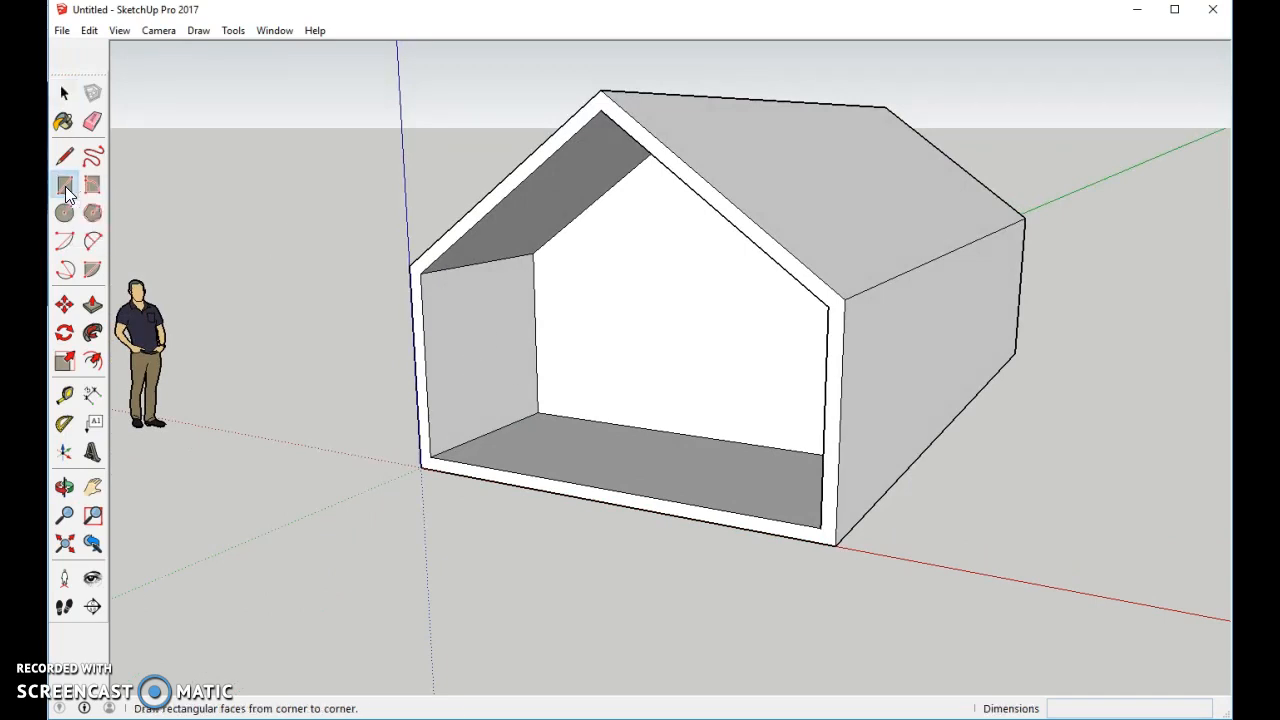
pyautogui.click(445, 450)
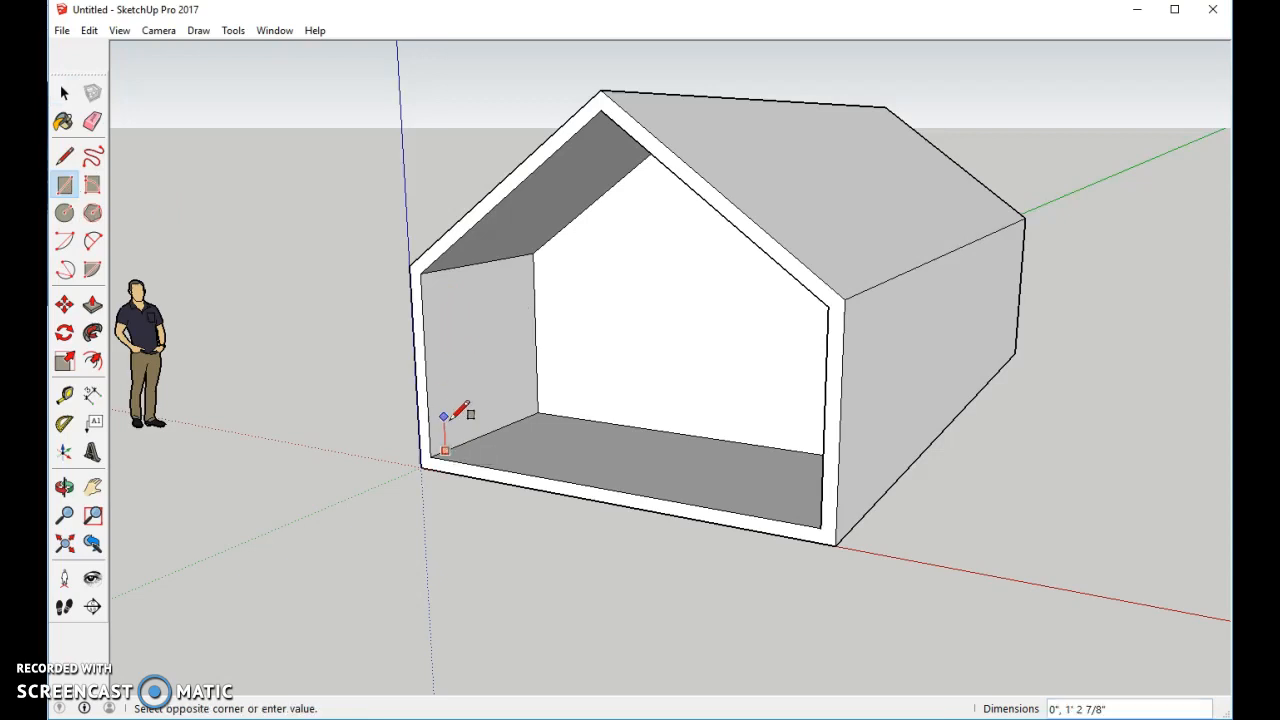
pyautogui.click(522, 254)
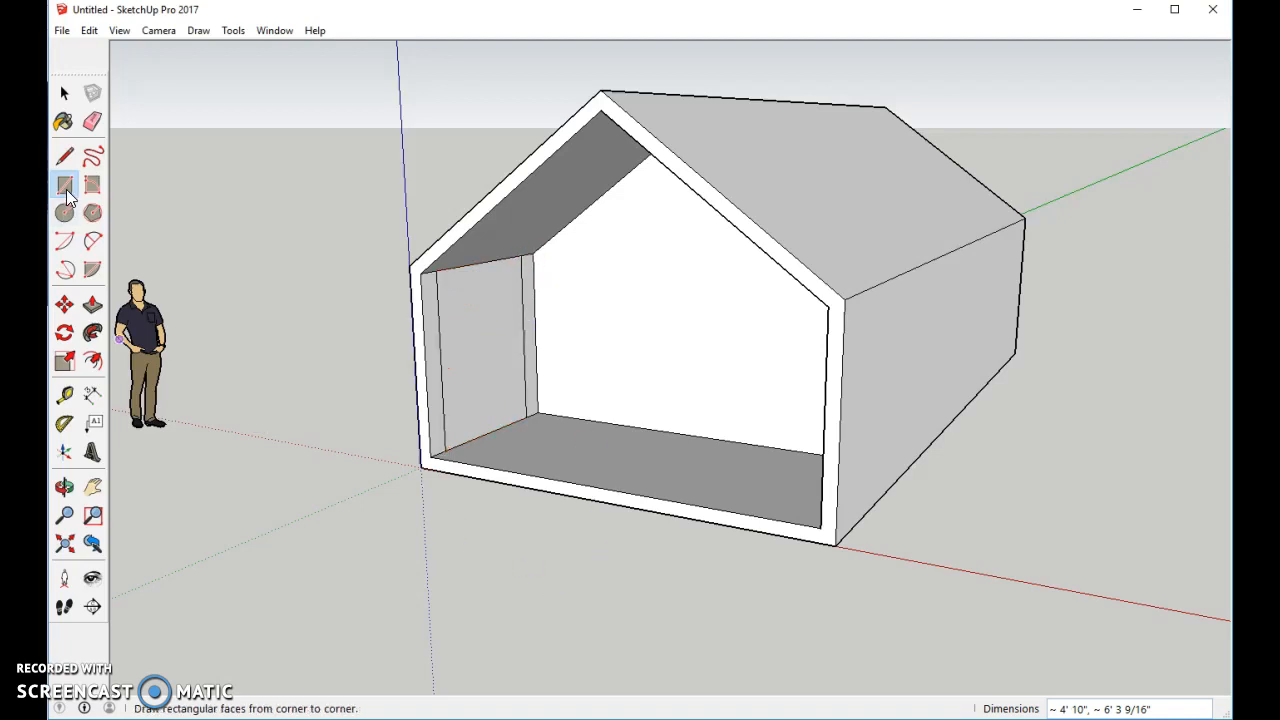
# Push the side wall rectangle out by the wall thickness, about 5 7/16", to cut an opening through the wall.
pyautogui.click(93, 308)
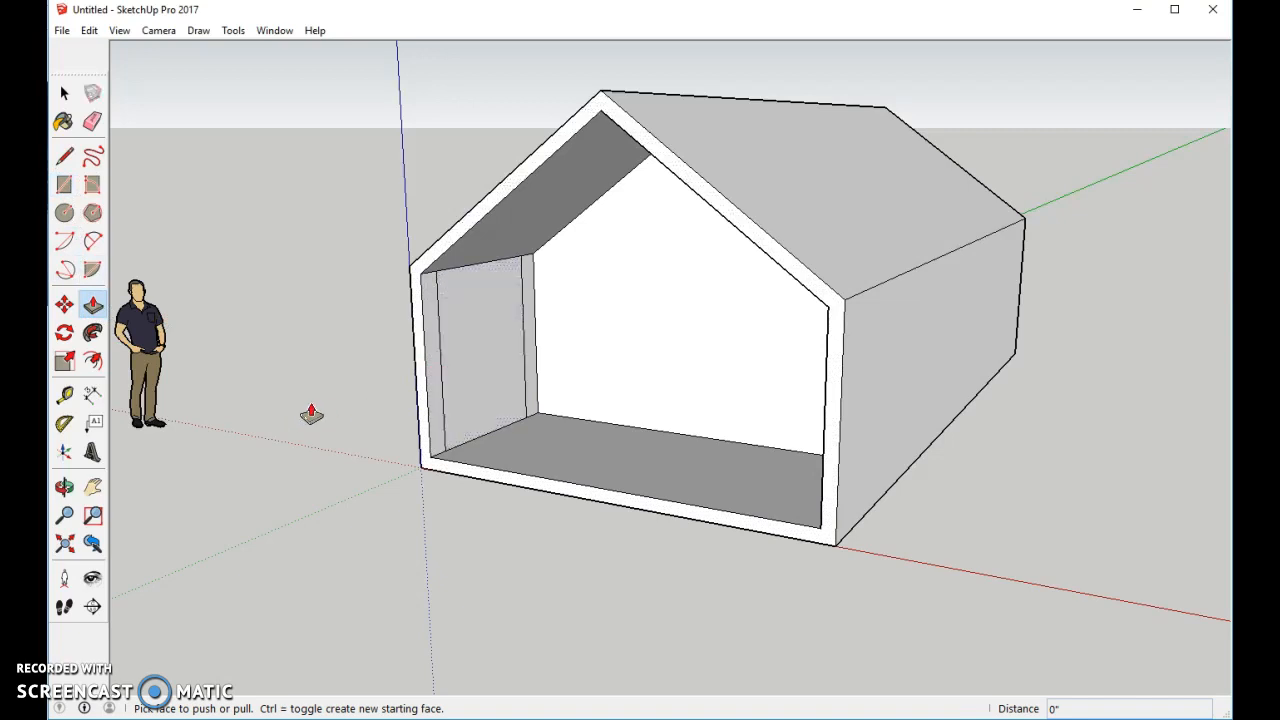
pyautogui.scroll(4, 371, 385)
pyautogui.moveTo(357, 491); pyautogui.dragTo(483, 457, button='middle')
pyautogui.moveTo(574, 406); pyautogui.dragTo(498, 413)
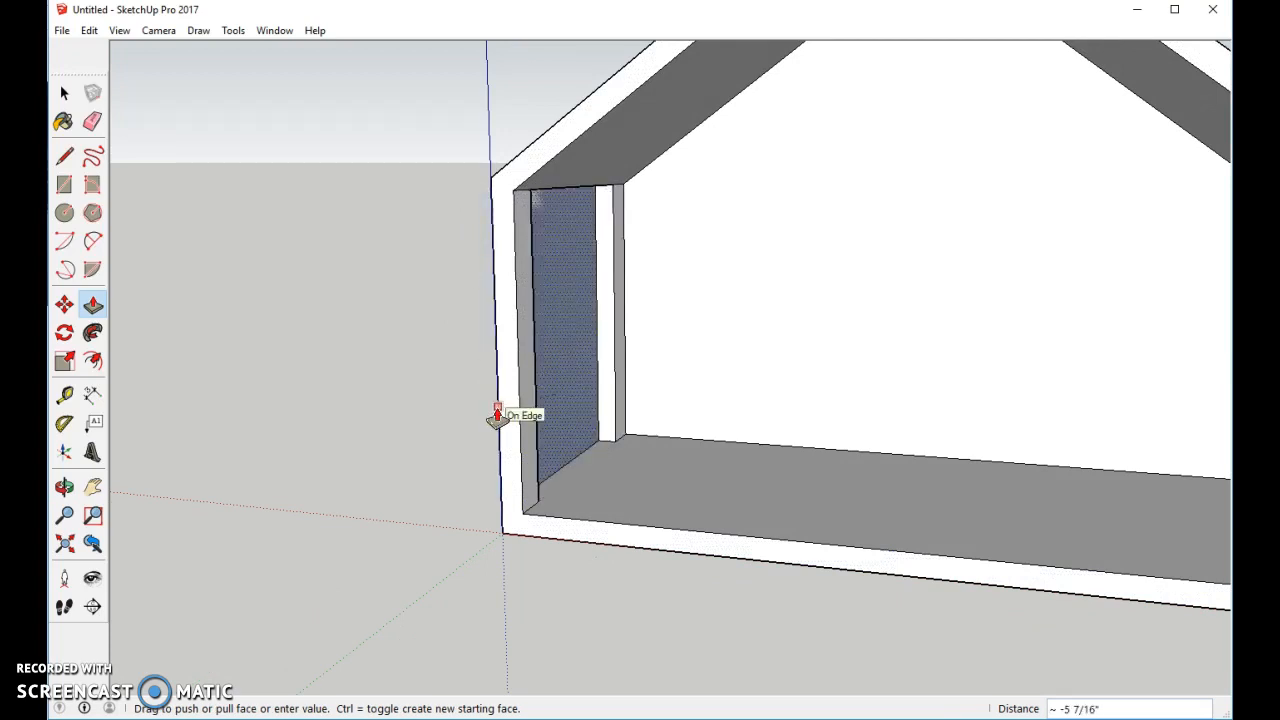
pyautogui.moveTo(497, 415); pyautogui.dragTo(495, 416)
# Draw an opening rectangle about 5' 3" by 6' 4" on the porch's opposite inner side wall, from floor to eave.
pyautogui.moveTo(339, 379); pyautogui.dragTo(375, 399, button='middle')
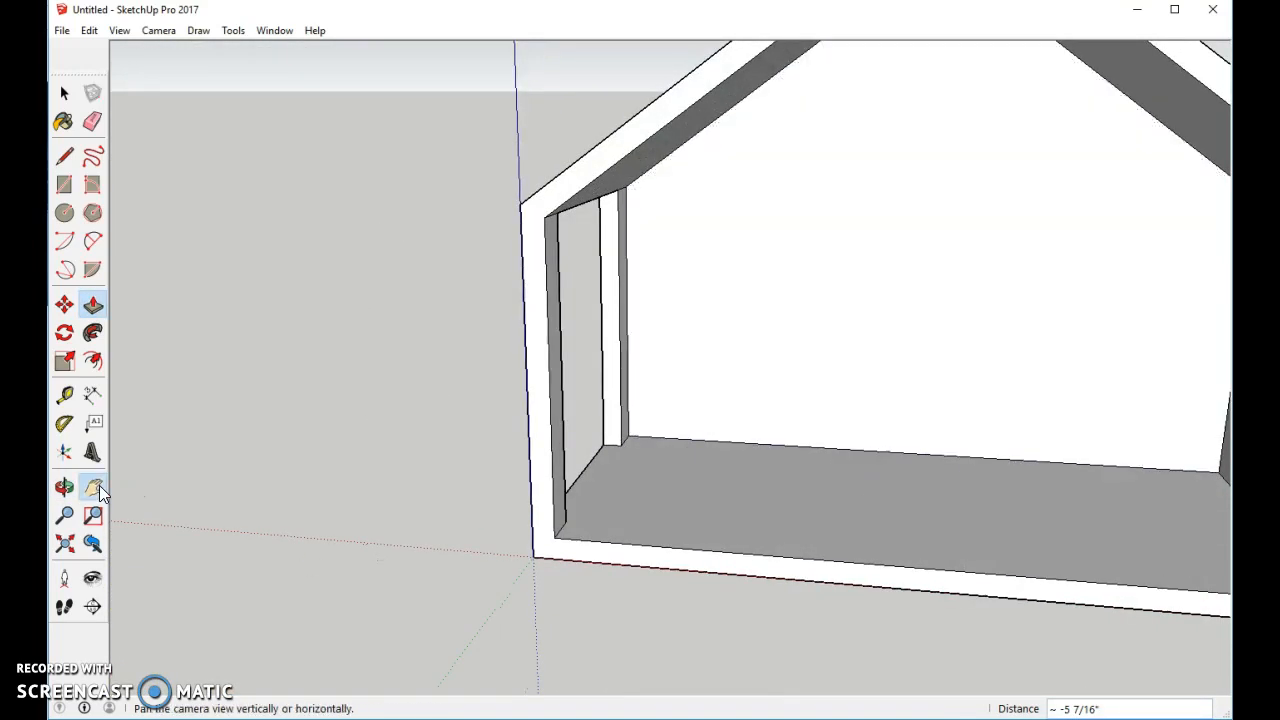
pyautogui.click(95, 486)
pyautogui.moveTo(833, 462); pyautogui.dragTo(509, 414)
pyautogui.moveTo(543, 420); pyautogui.dragTo(849, 429, button='middle')
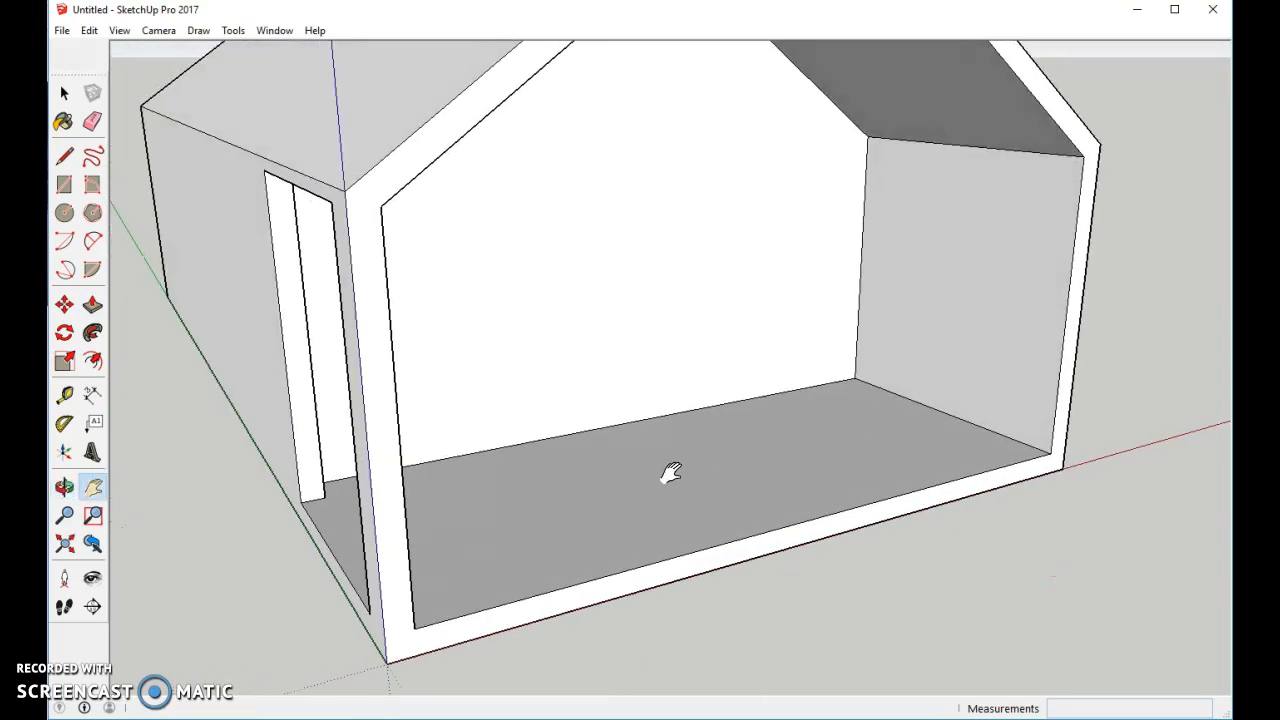
pyautogui.click(64, 184)
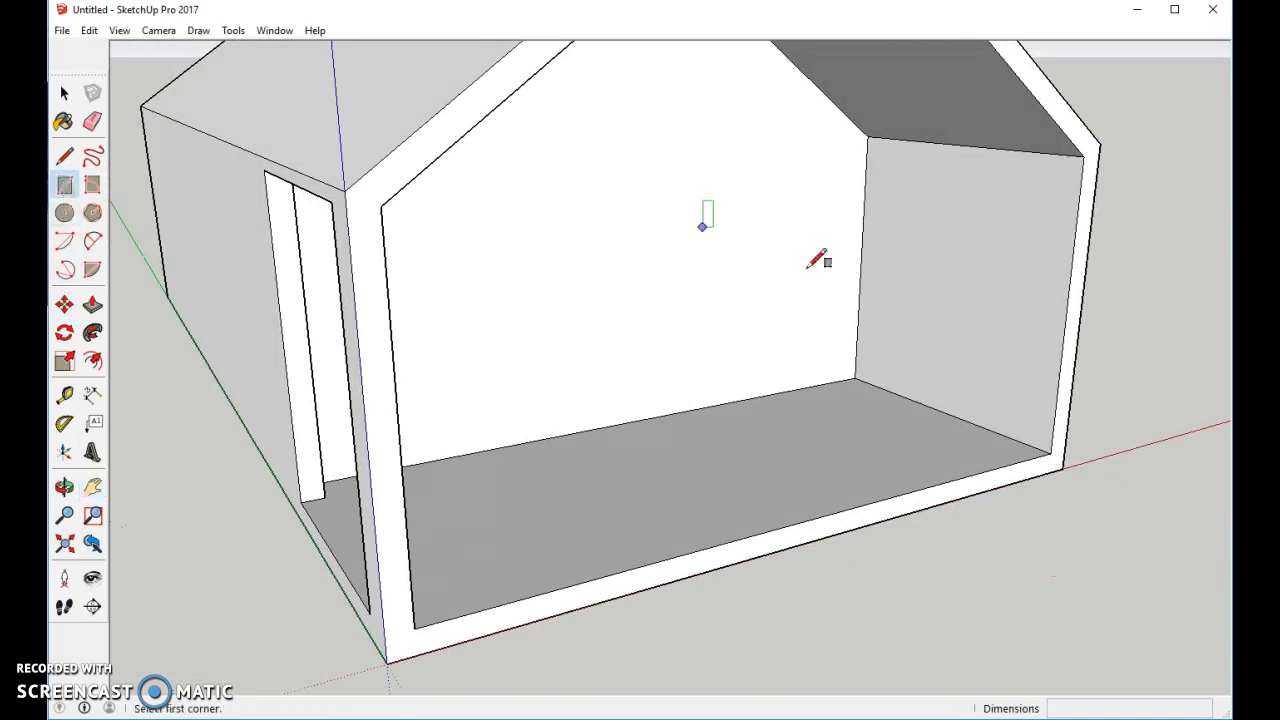
pyautogui.click(1031, 446)
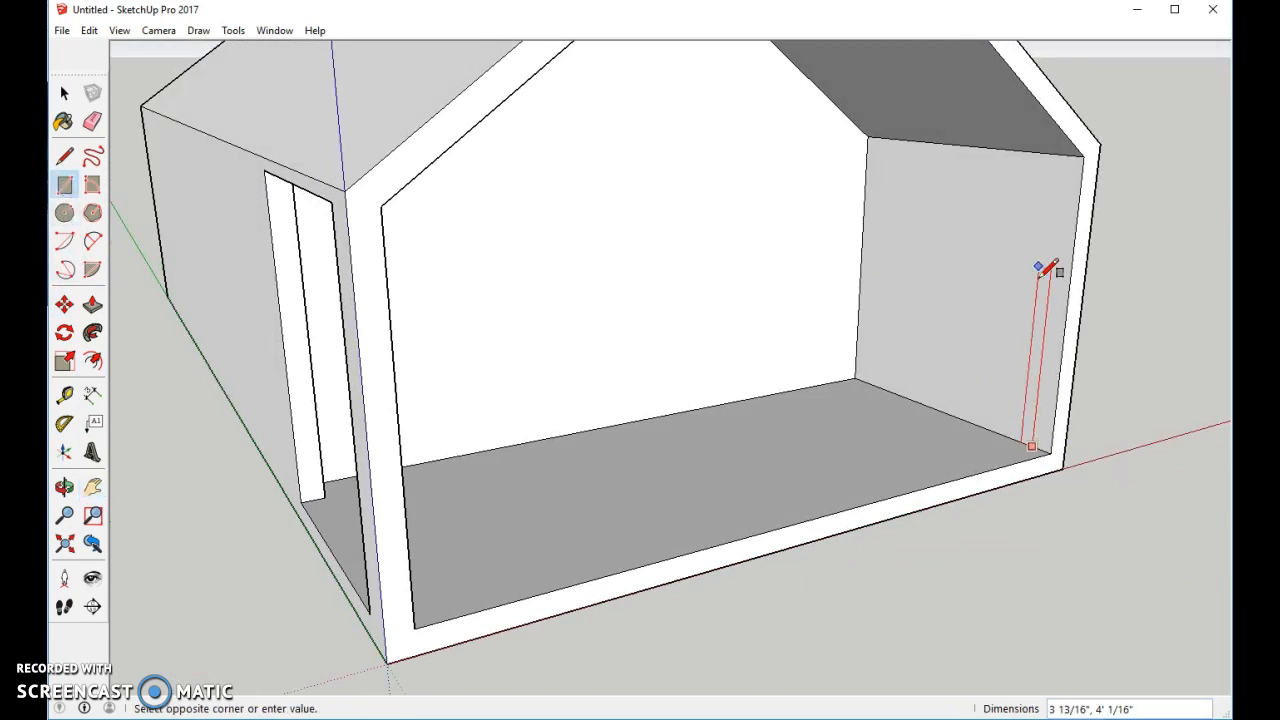
pyautogui.click(884, 137)
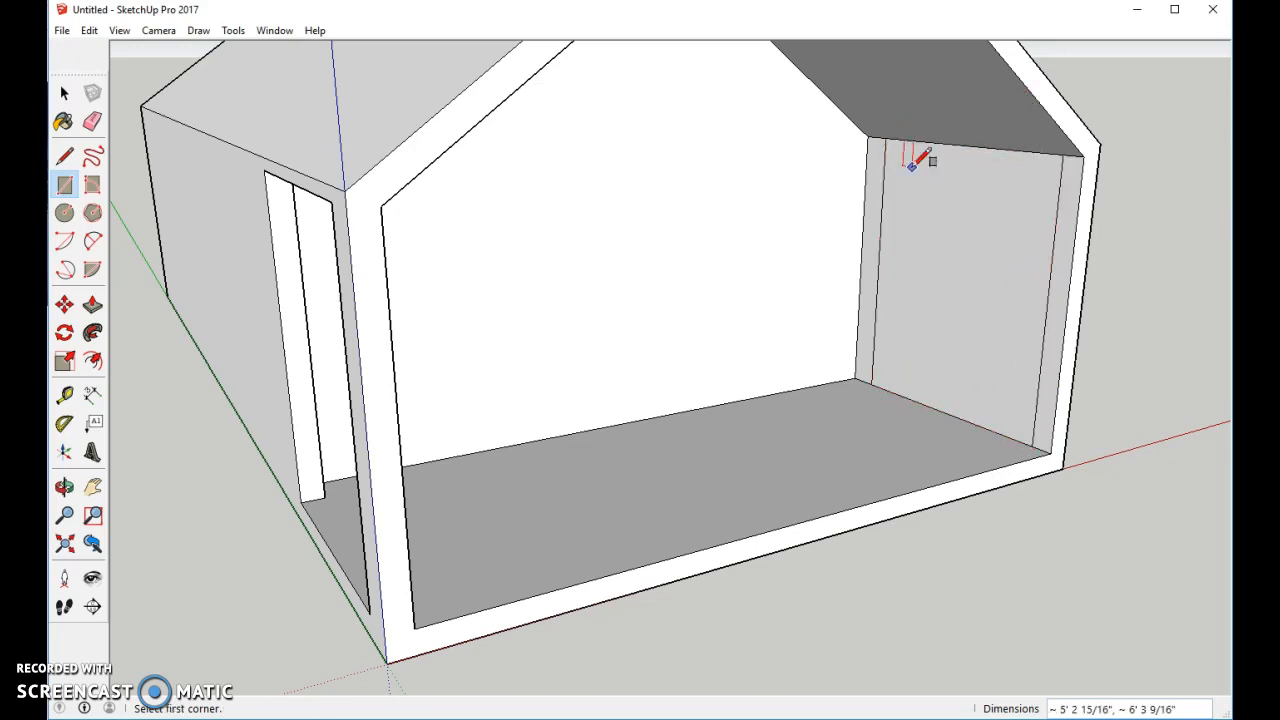
# Push the opposite wall's rectangle out about 5 7/16" to the outer face, cutting a matching opening through that wall.
pyautogui.click(93, 305)
pyautogui.click(1000, 343)
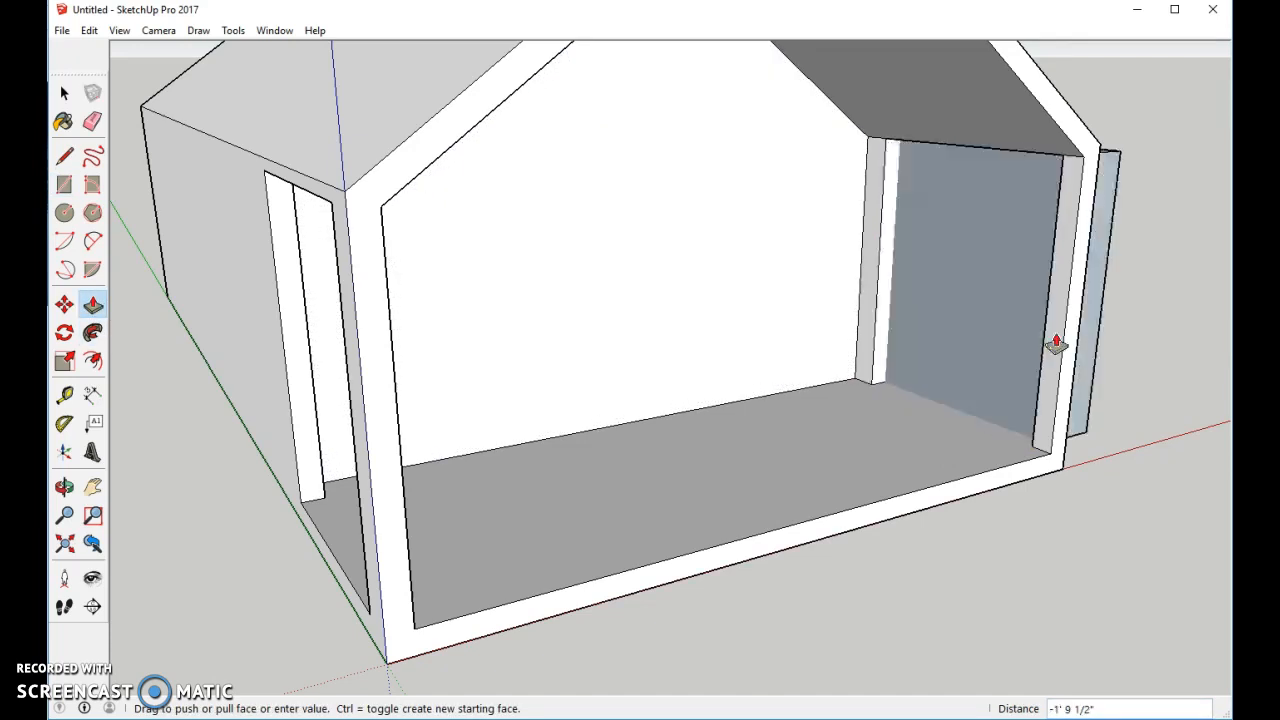
pyautogui.click(1075, 350)
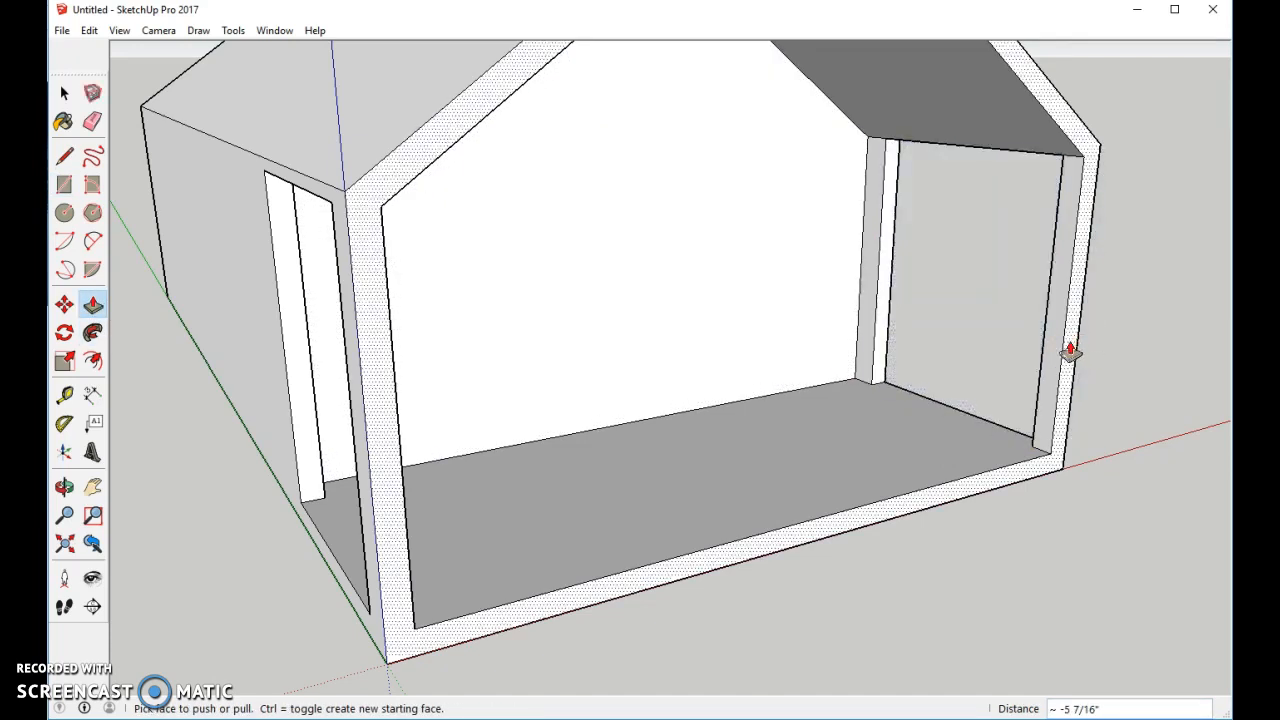
pyautogui.moveTo(1103, 360); pyautogui.dragTo(831, 346, button='middle')
pyautogui.scroll(-5, 828, 346)
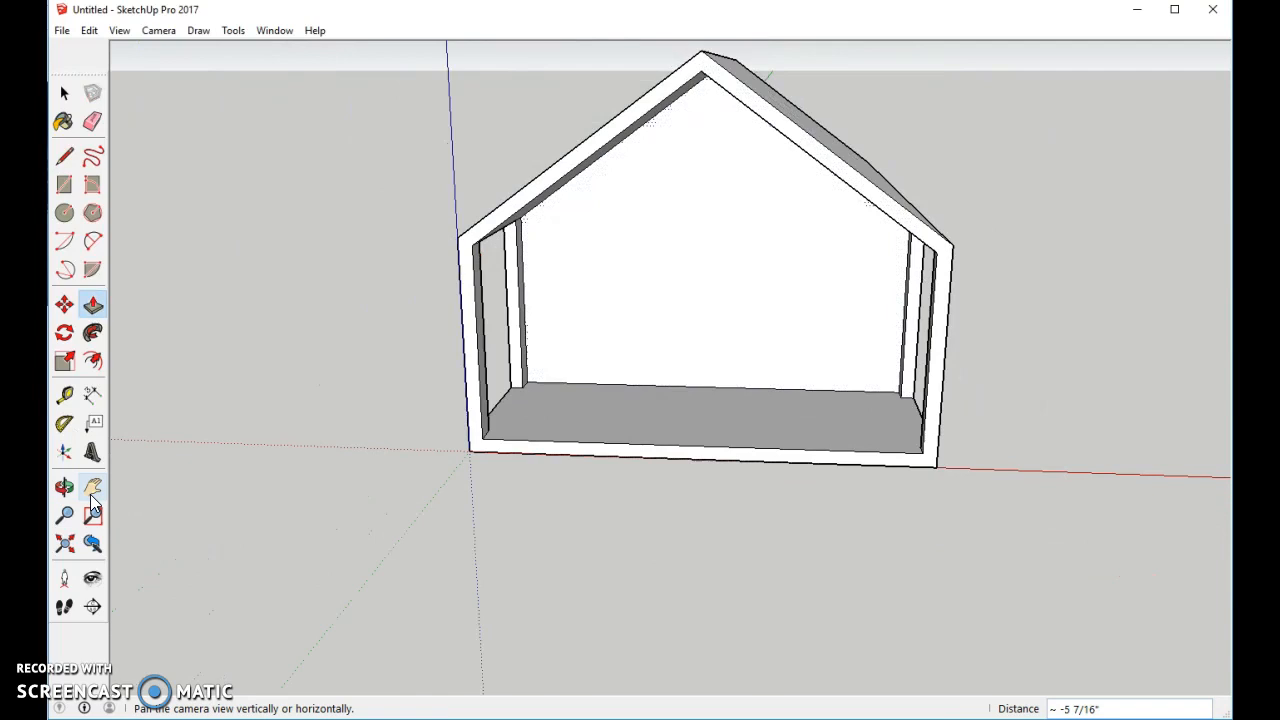
# Draw a vertical centre line about 11' 5" long on the porch's back wall, from the inner gable peak down to the floor.
pyautogui.scroll(2, 810, 330)
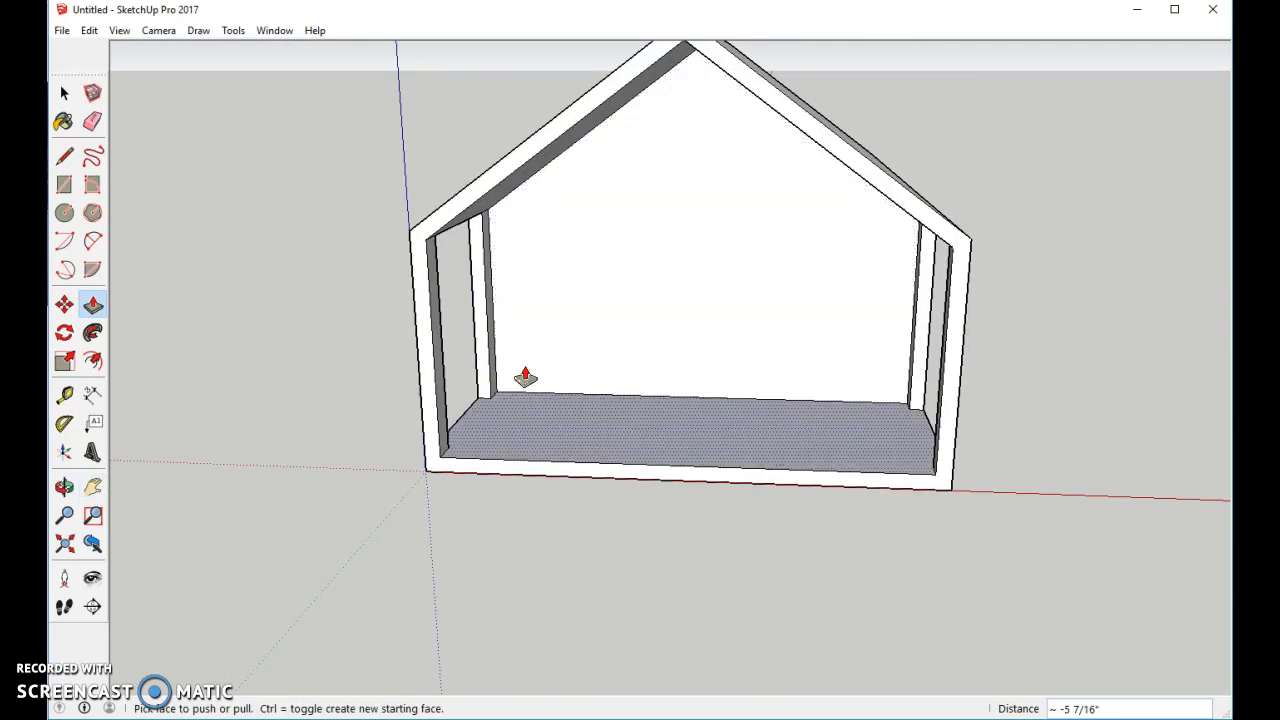
pyautogui.click(64, 157)
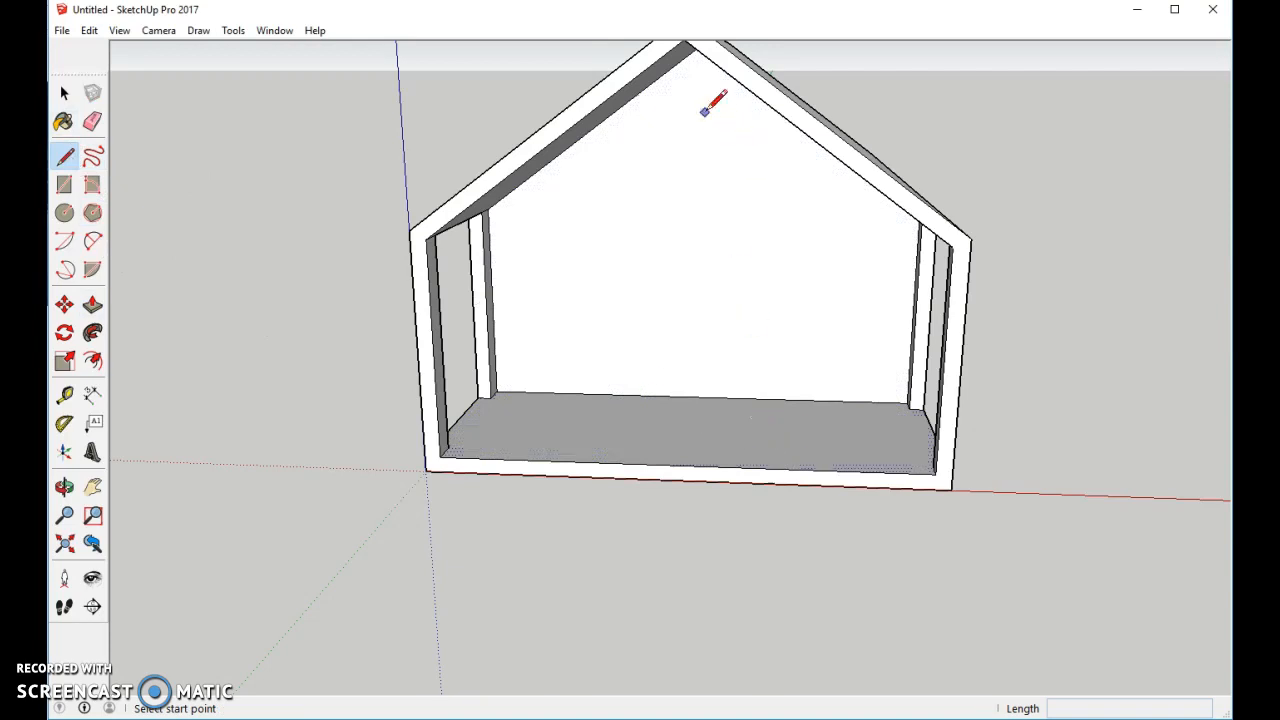
pyautogui.moveTo(717, 211); pyautogui.dragTo(749, 217, button='middle')
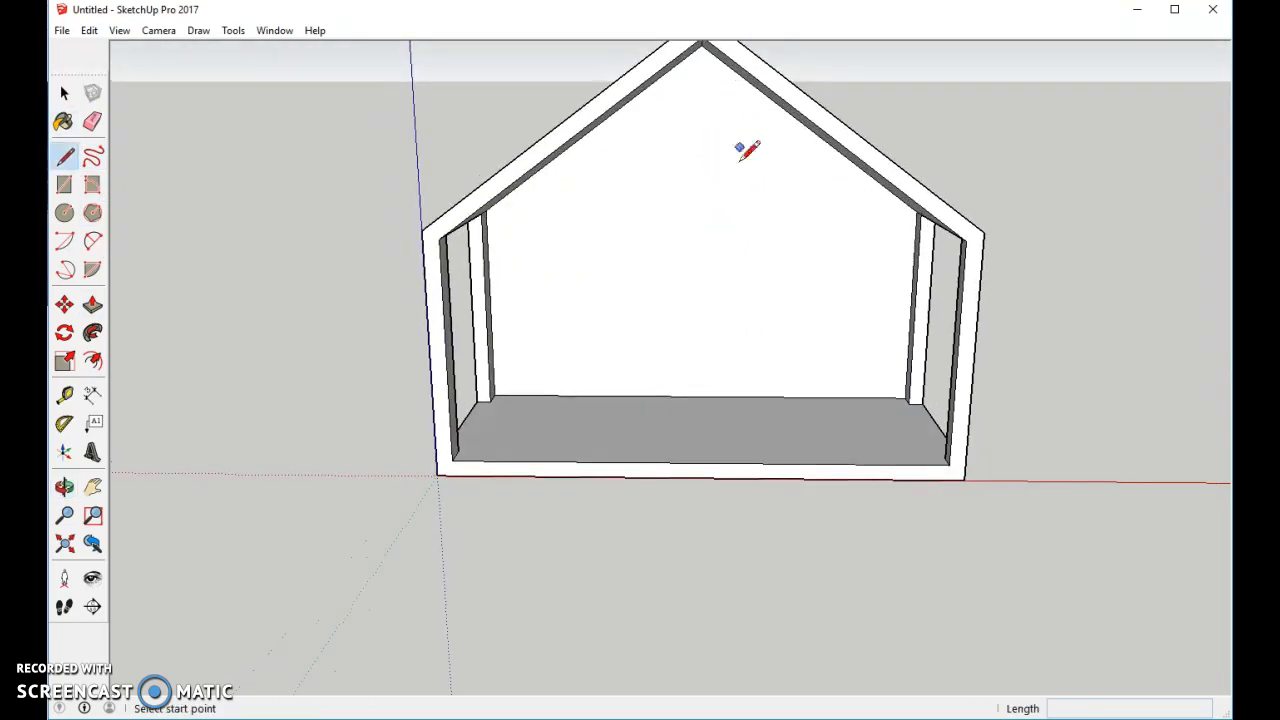
pyautogui.click(702, 46)
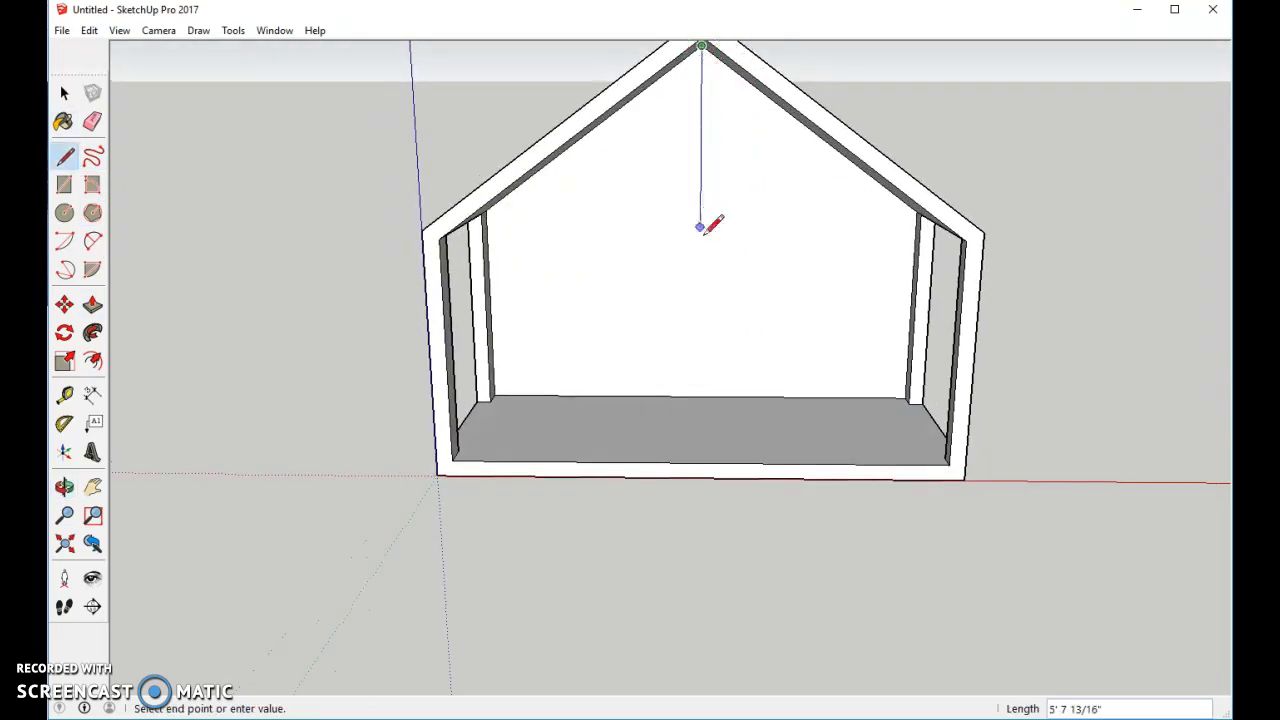
pyautogui.click(699, 396)
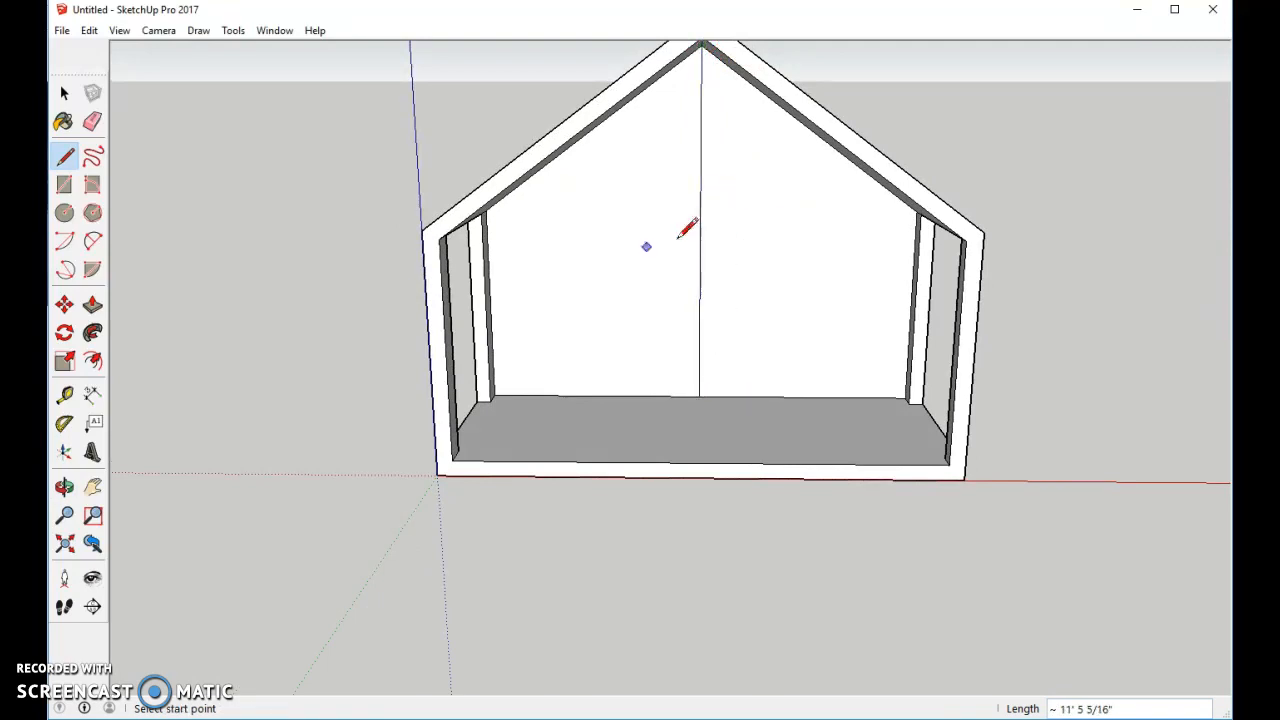
# Draw a door rectangle about 3' 2" by 6' 1" on the back wall, standing on the floor and straddling the centre line.
pyautogui.click(64, 185)
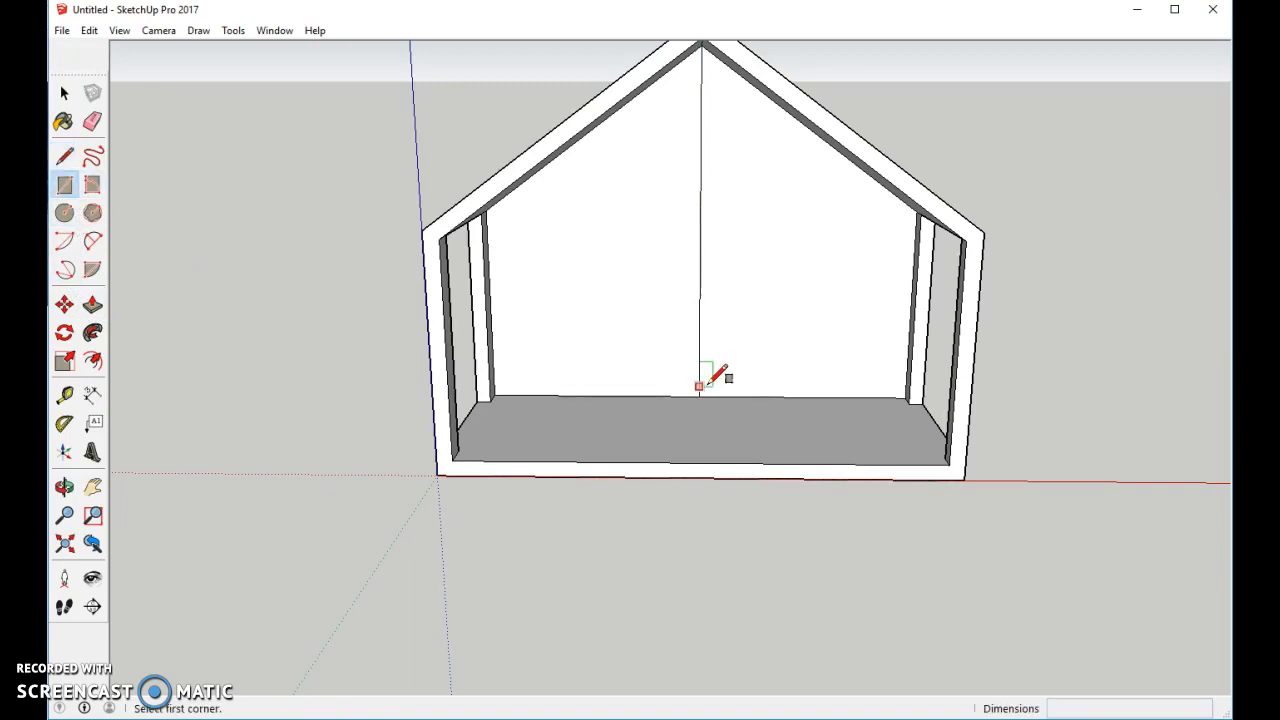
pyautogui.click(649, 395)
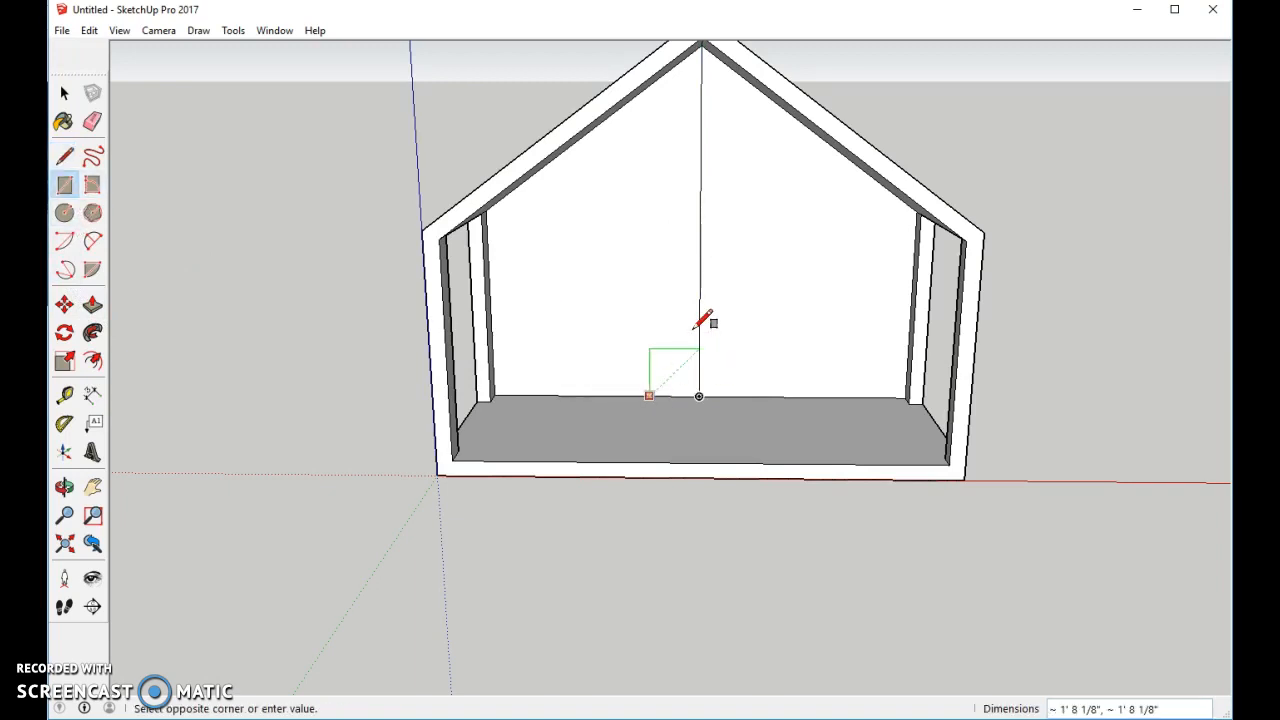
pyautogui.click(745, 216)
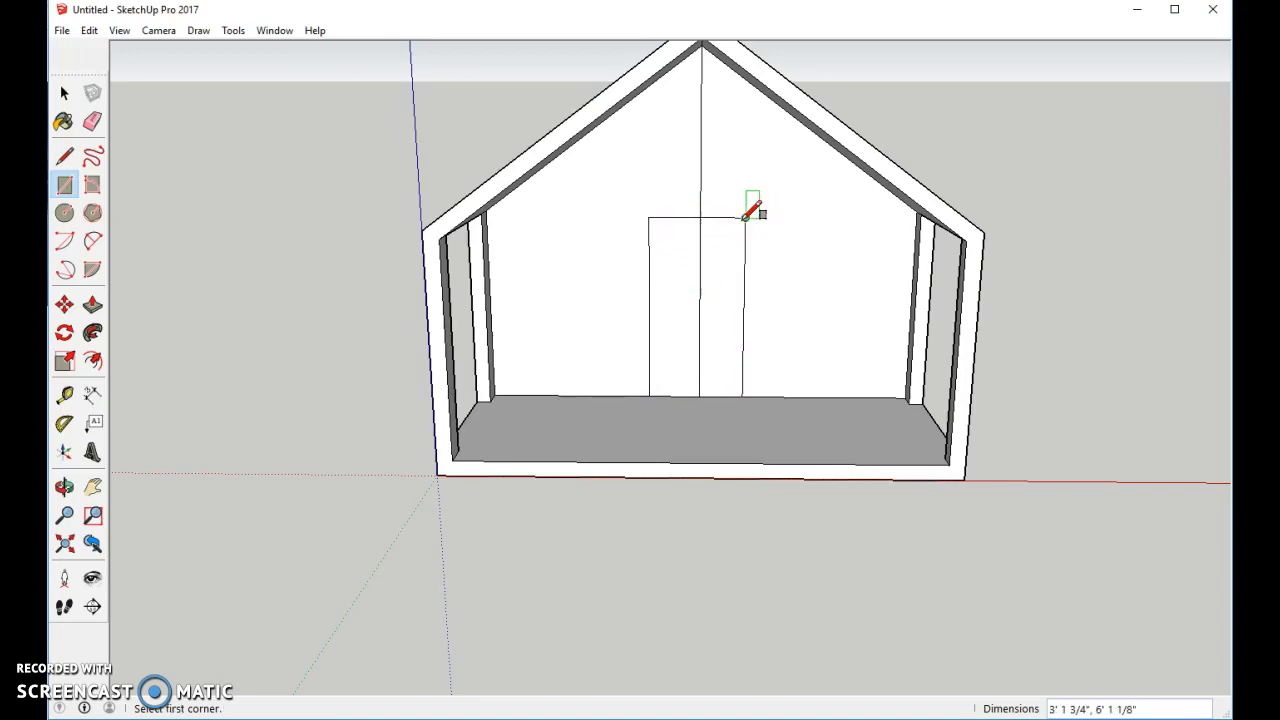
# Draw a six-sided polygon window with a radius of about 1' 2", centred on the centre line above the door.
pyautogui.click(93, 220)
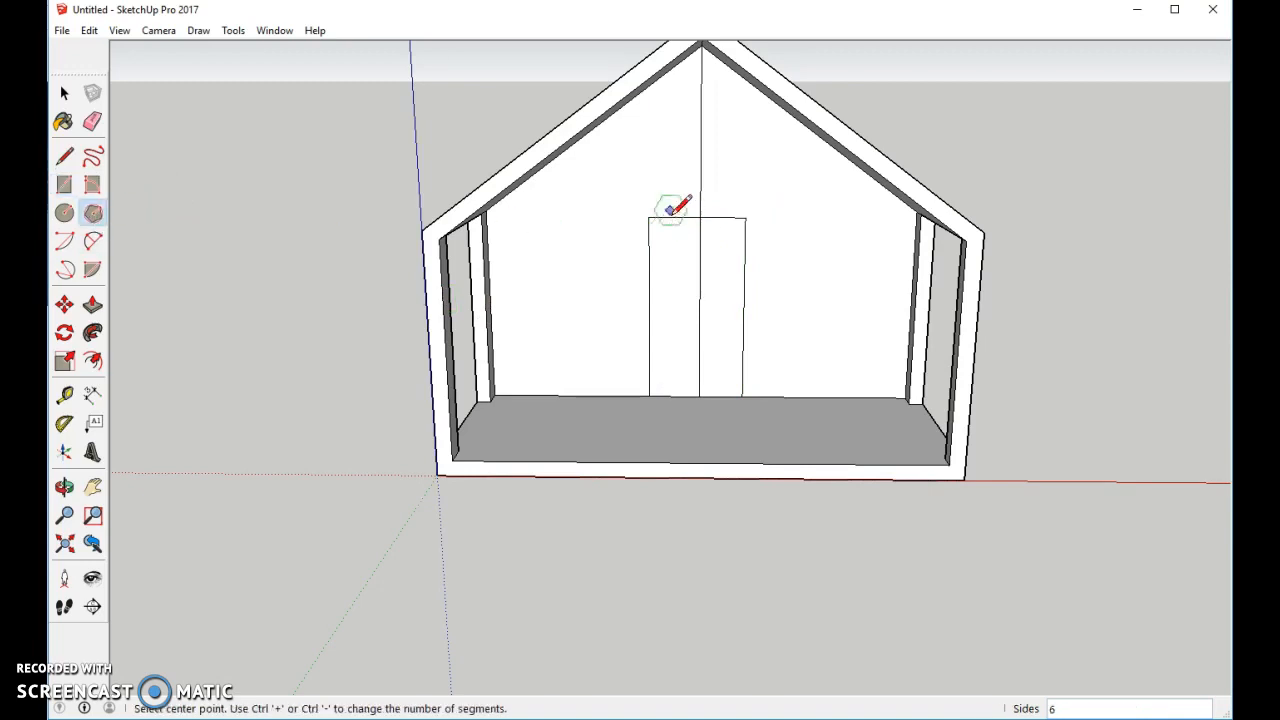
pyautogui.click(700, 133)
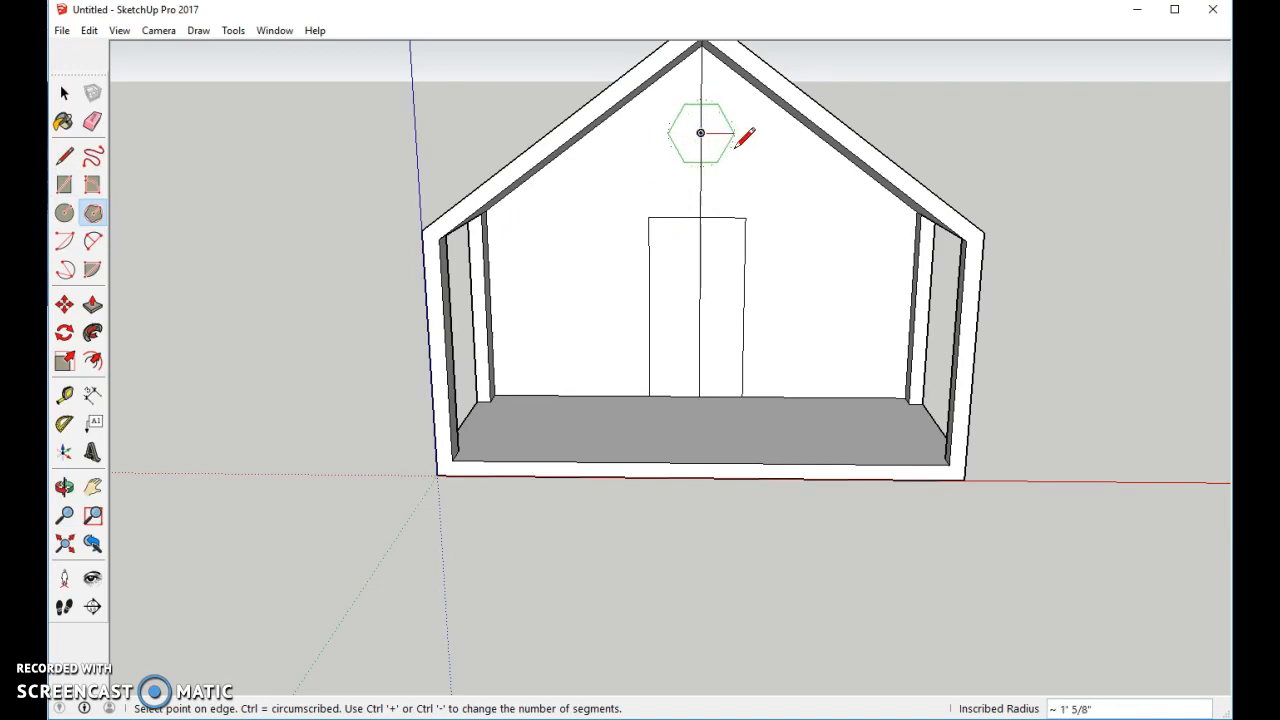
pyautogui.click(740, 134)
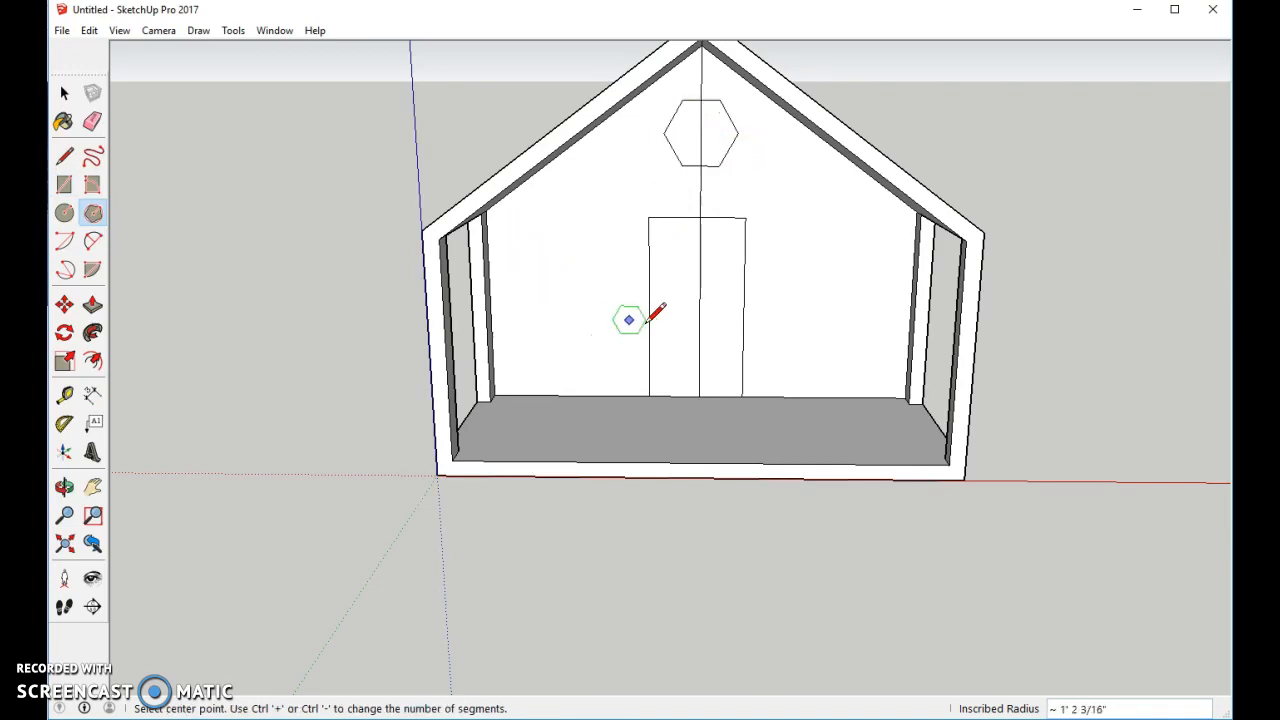
# Erase the vertical centre line through the hexagon and the door, and the pieces above and between them.
pyautogui.click(92, 122)
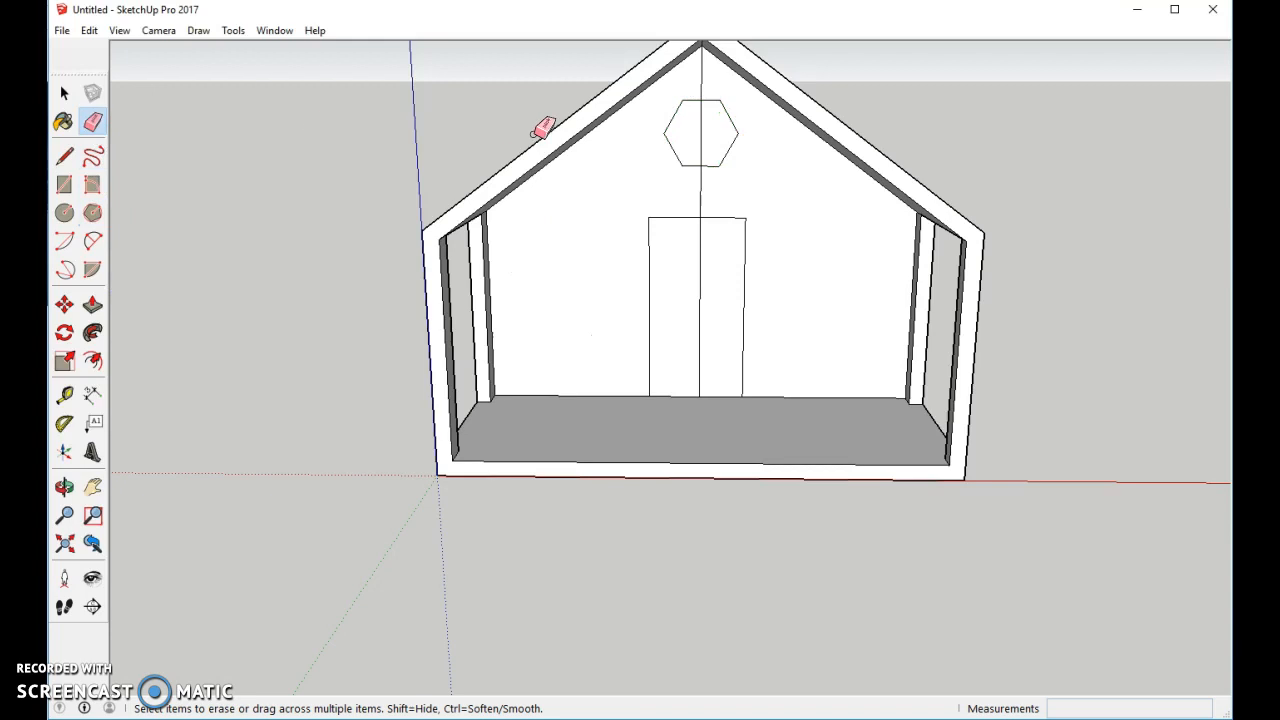
pyautogui.click(702, 82)
pyautogui.click(701, 140)
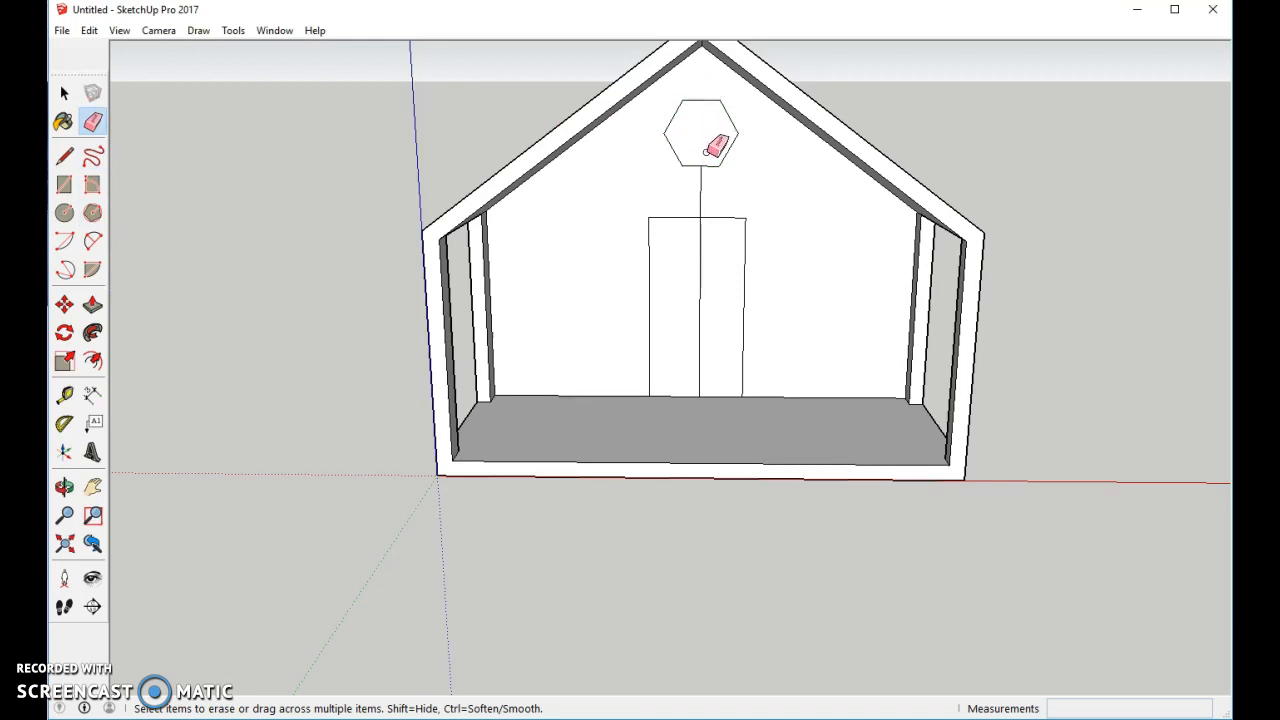
pyautogui.click(701, 200)
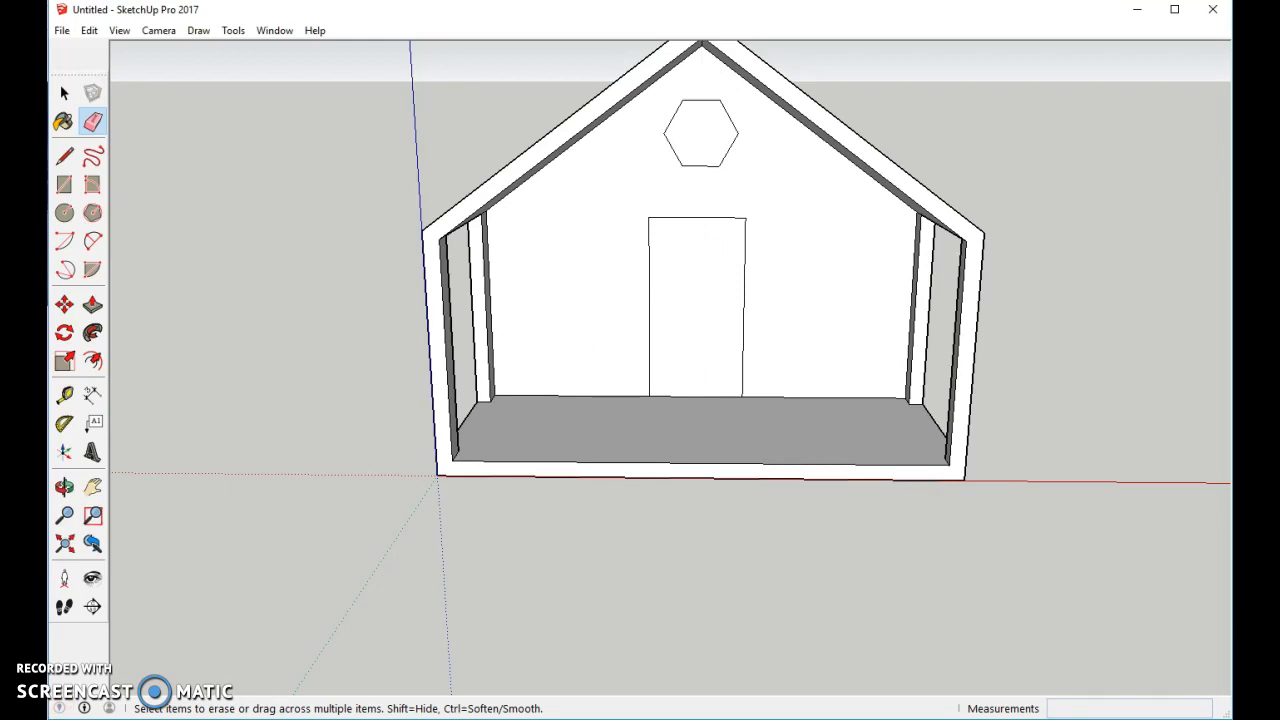
# Draw a square window on each side of the door, about 2' 11" on its right and about 2' 8" on its left.
pyautogui.click(64, 184)
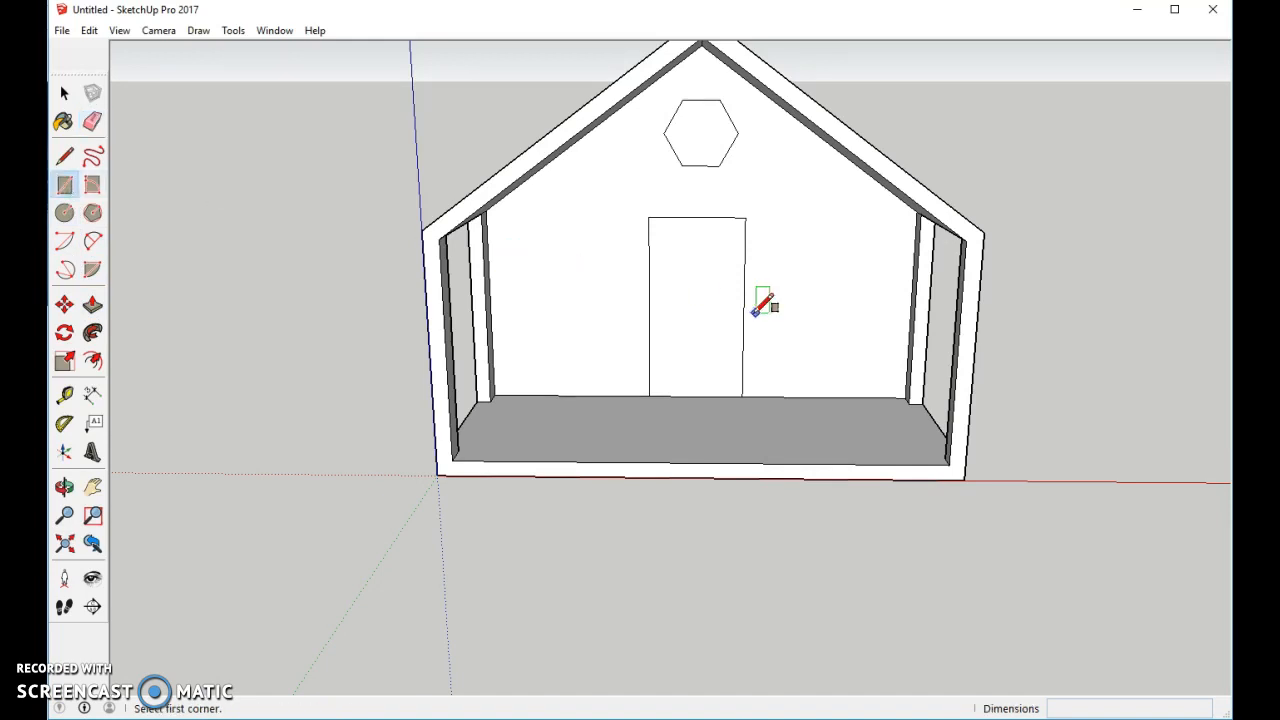
pyautogui.click(789, 221)
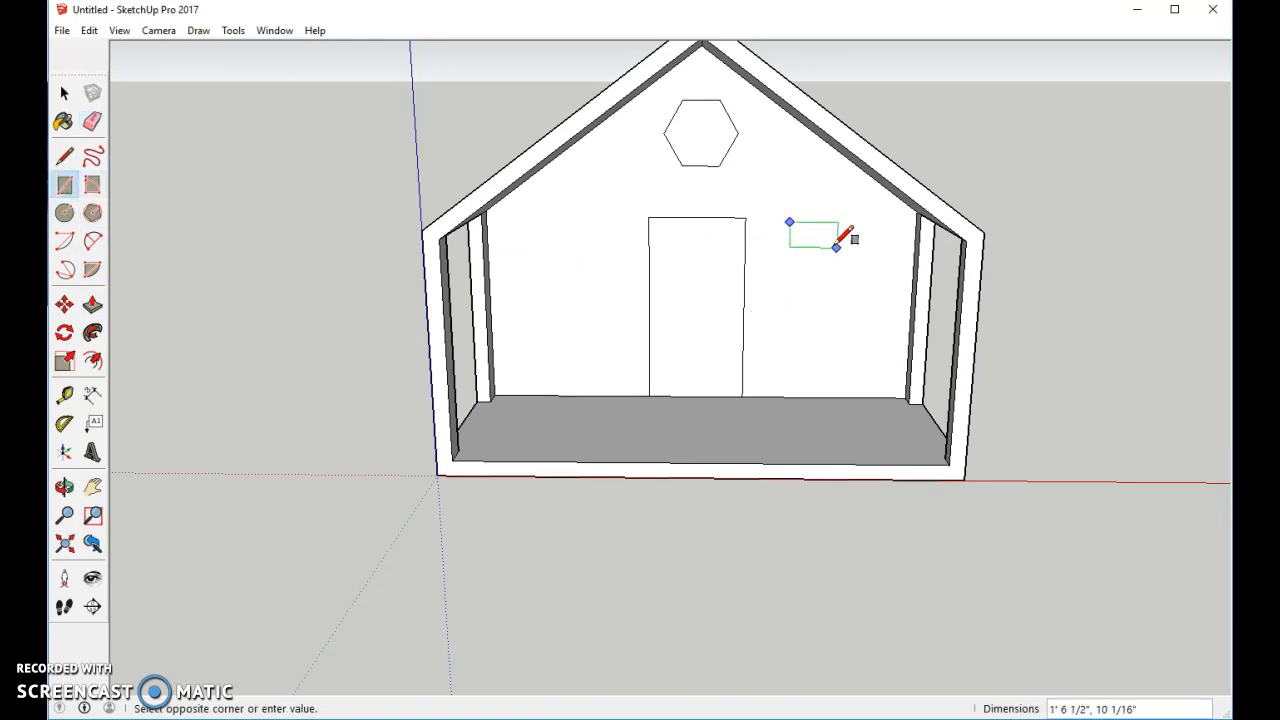
pyautogui.click(877, 309)
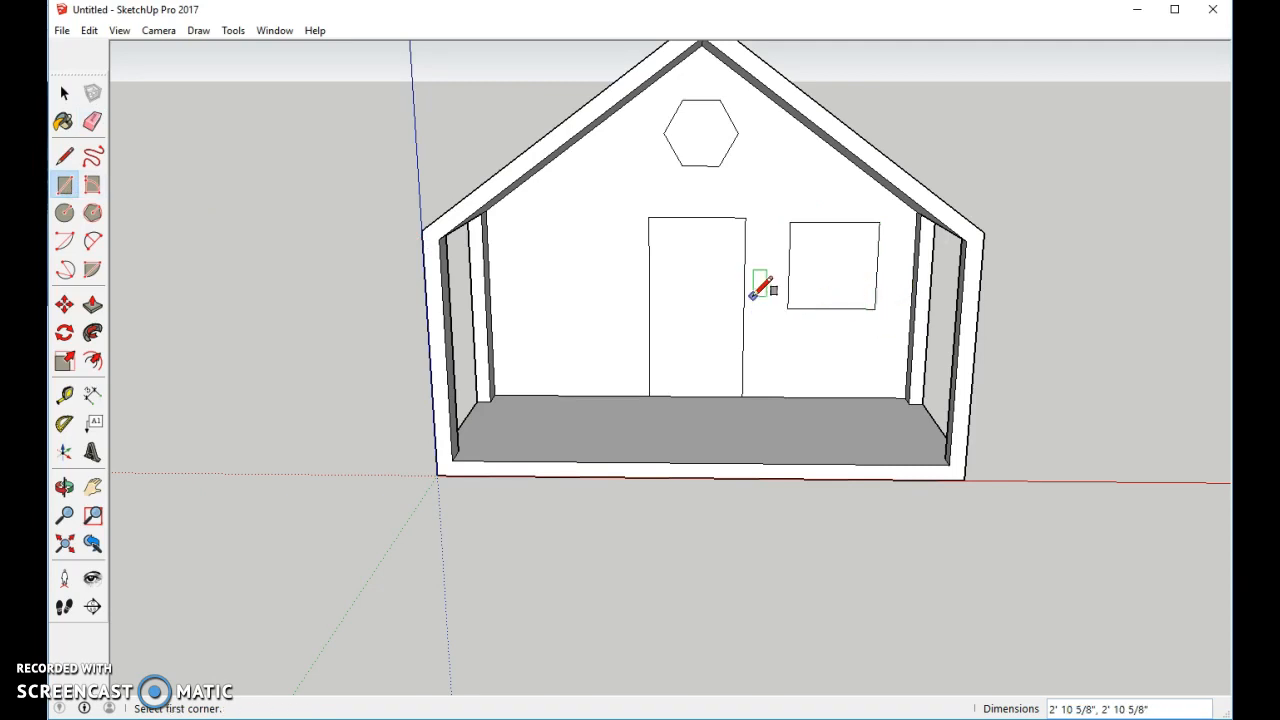
pyautogui.click(597, 222)
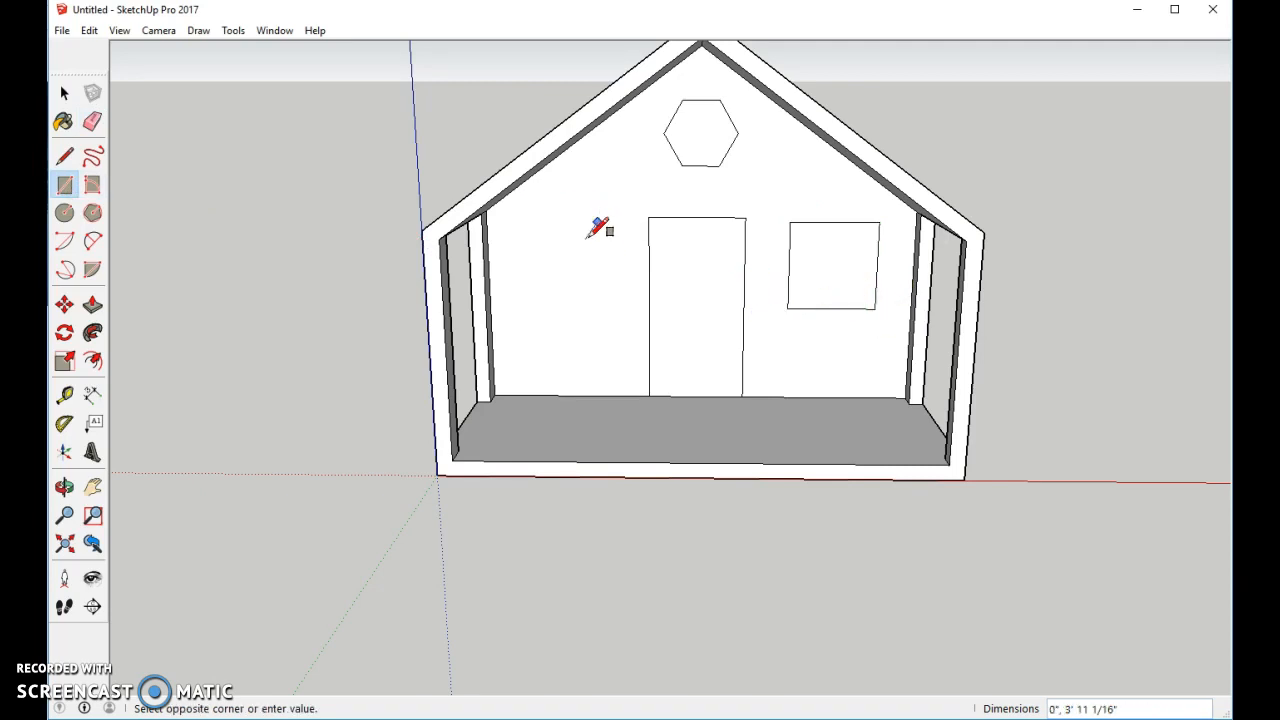
pyautogui.click(517, 301)
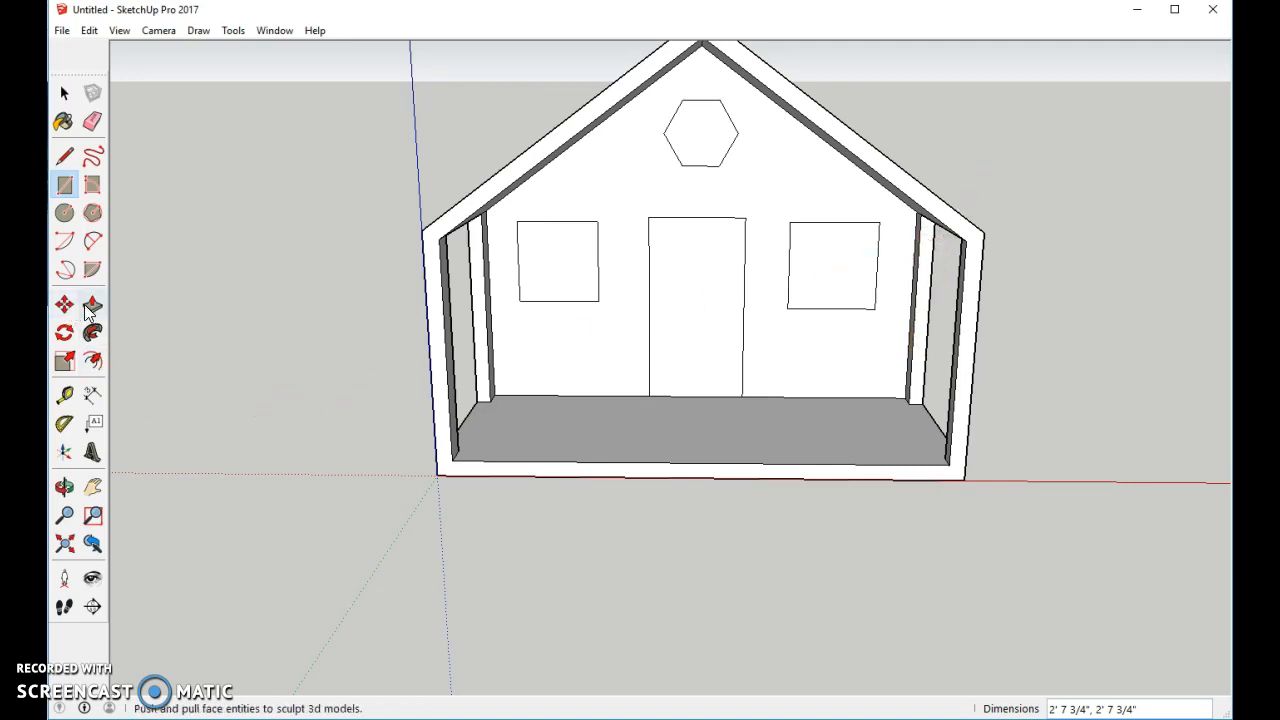
# Offset the door outline and both square window outlines outward by about 3" to form frames.
pyautogui.click(93, 360)
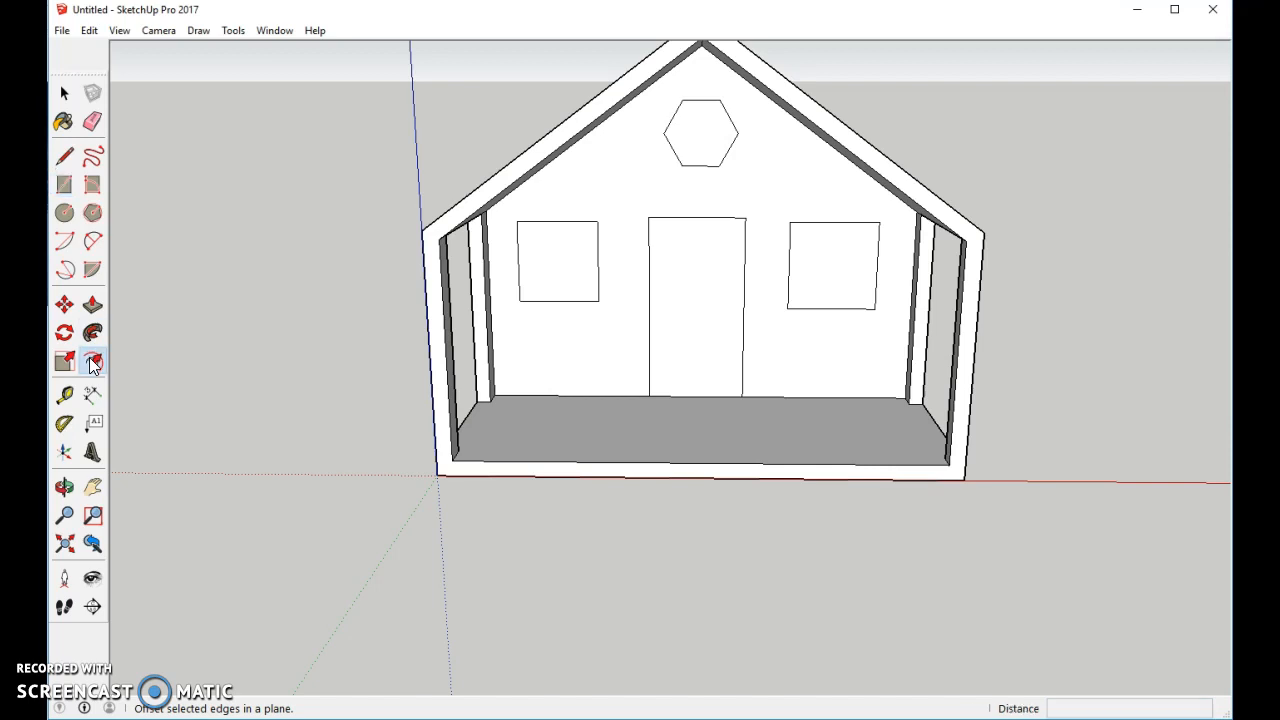
pyautogui.click(691, 225)
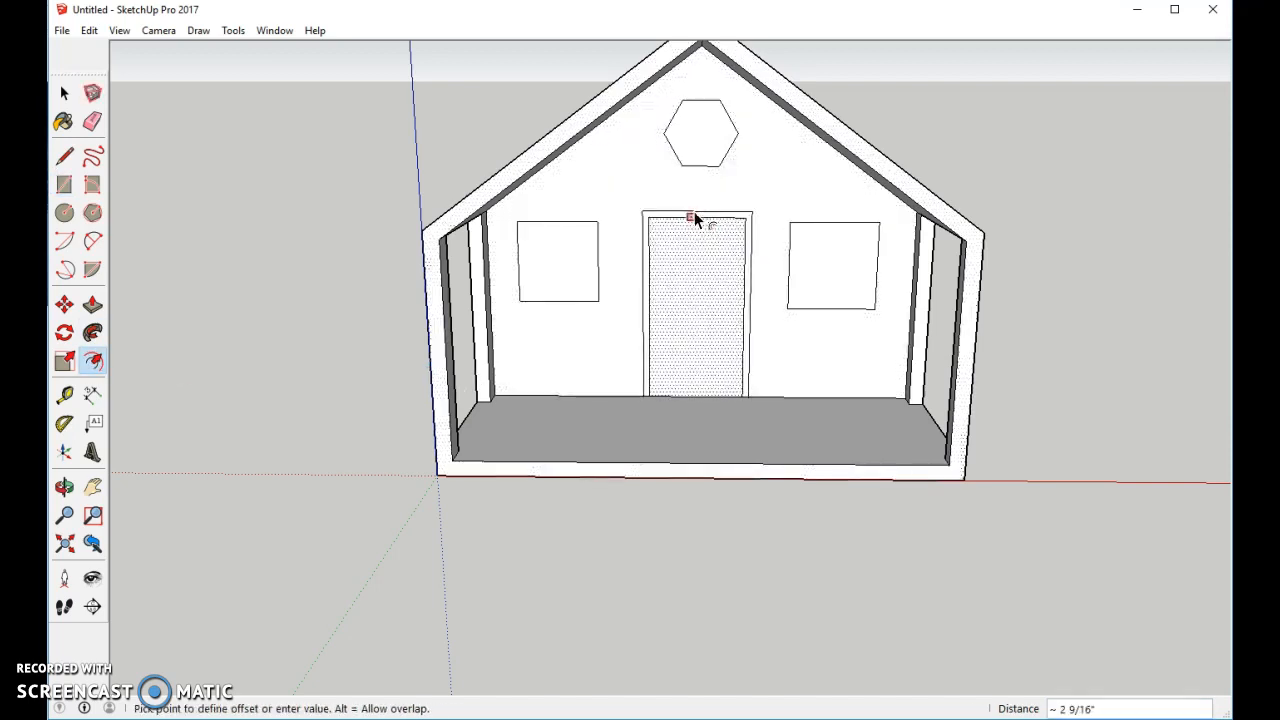
pyautogui.click(697, 218)
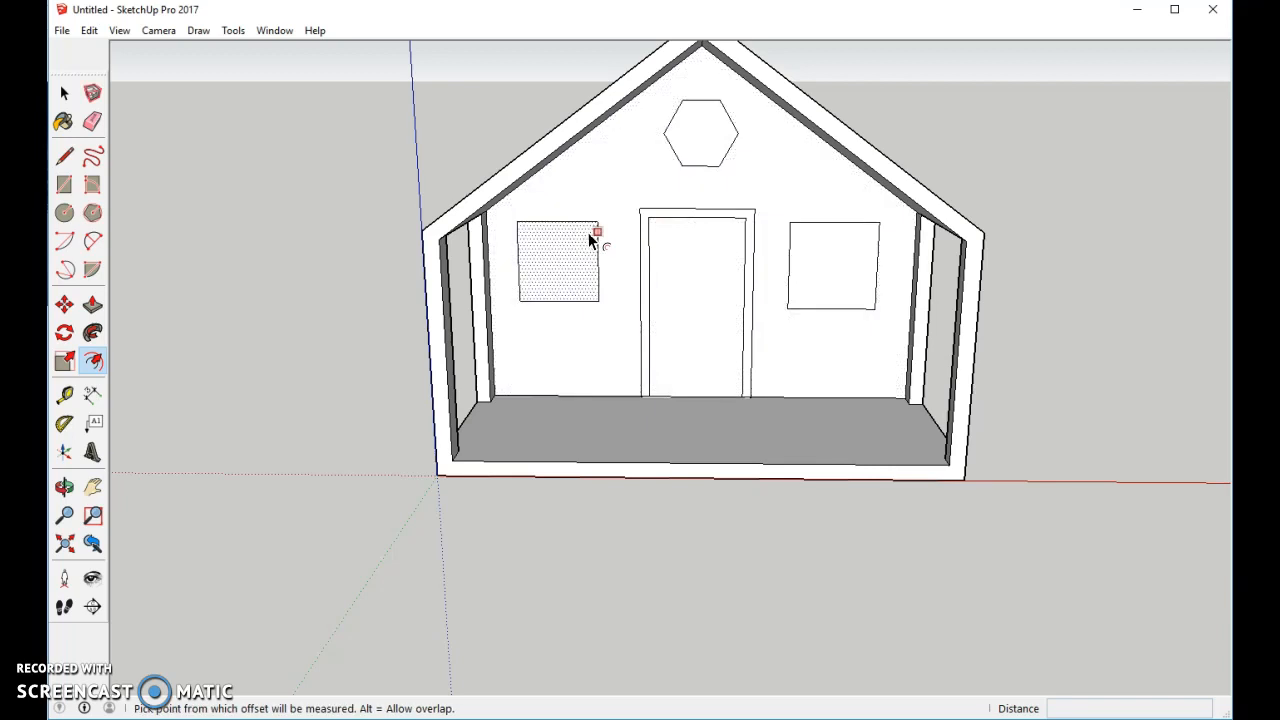
pyautogui.click(591, 240)
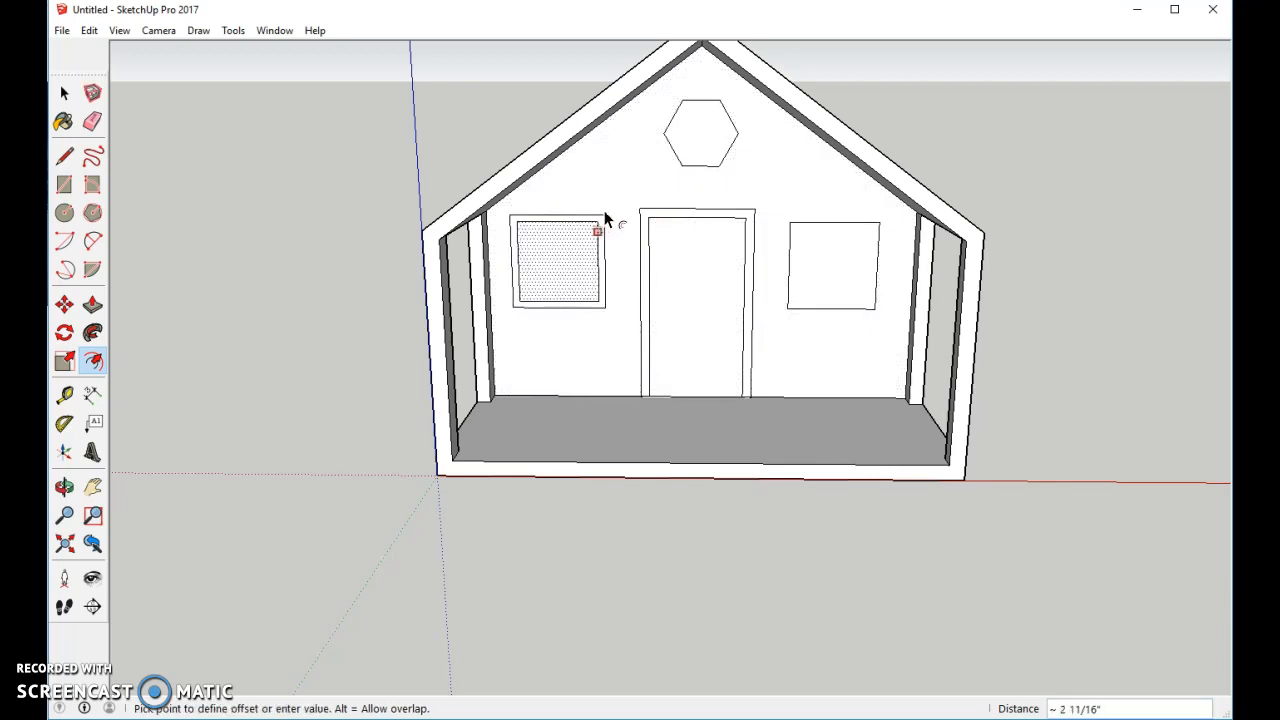
pyautogui.click(605, 218)
pyautogui.click(829, 235)
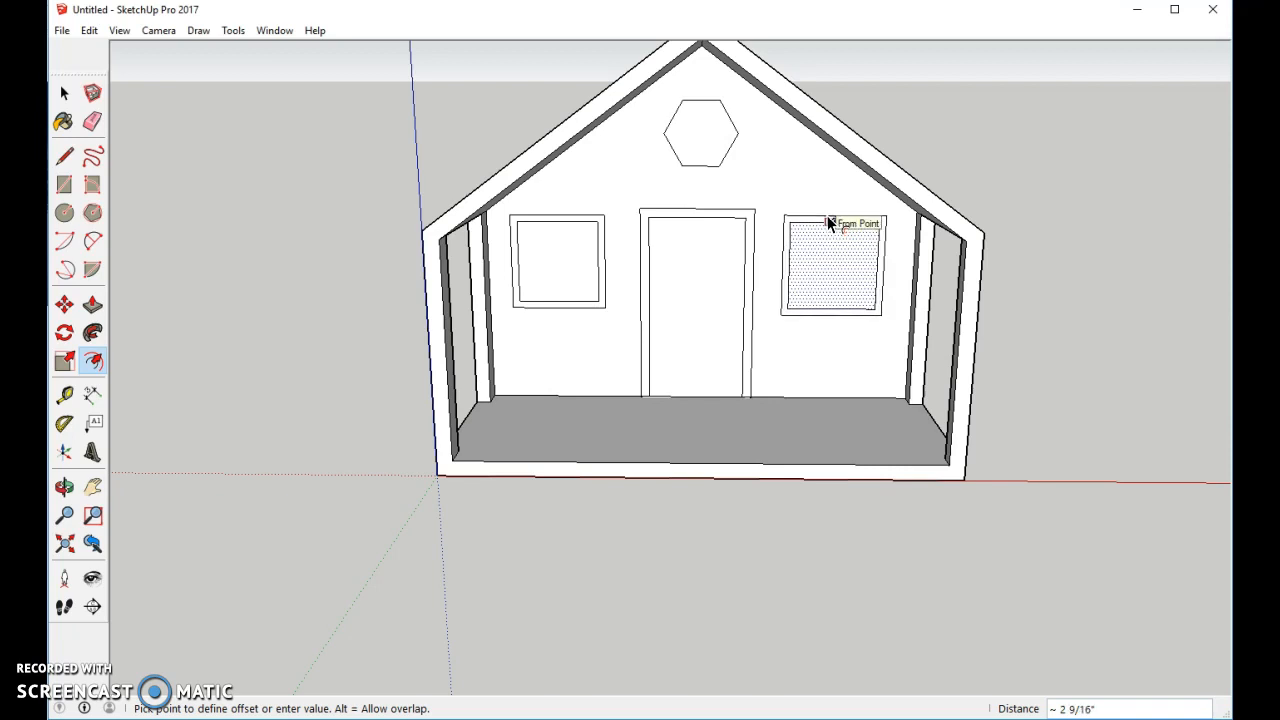
pyautogui.click(829, 220)
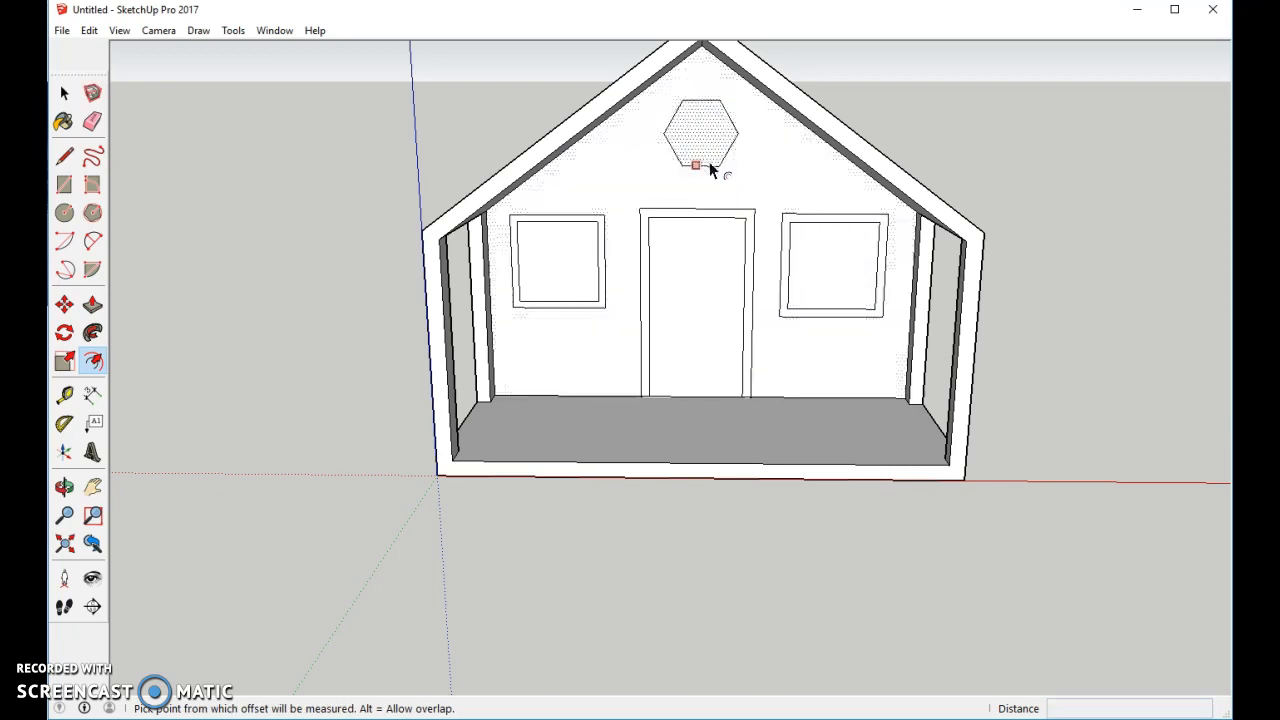
# Offset the hexagonal window's outline outward by about 2 11/16" to form its frame.
pyautogui.click(722, 158)
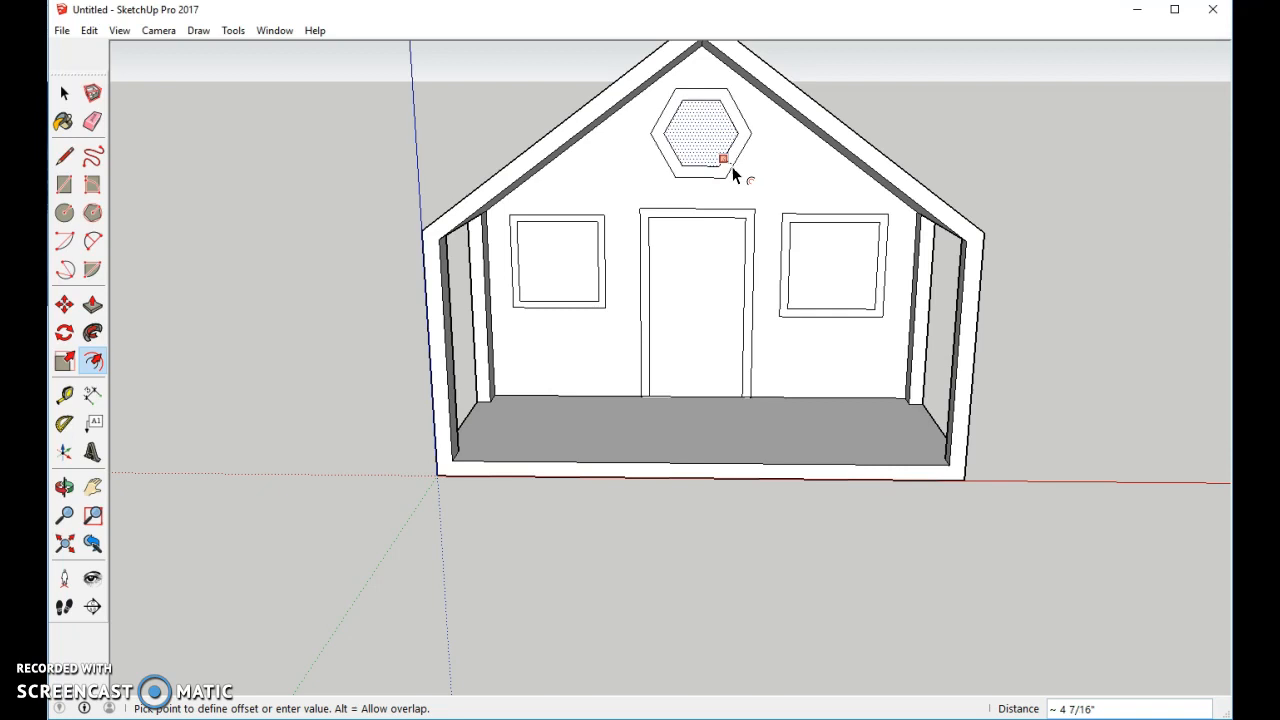
pyautogui.click(727, 167)
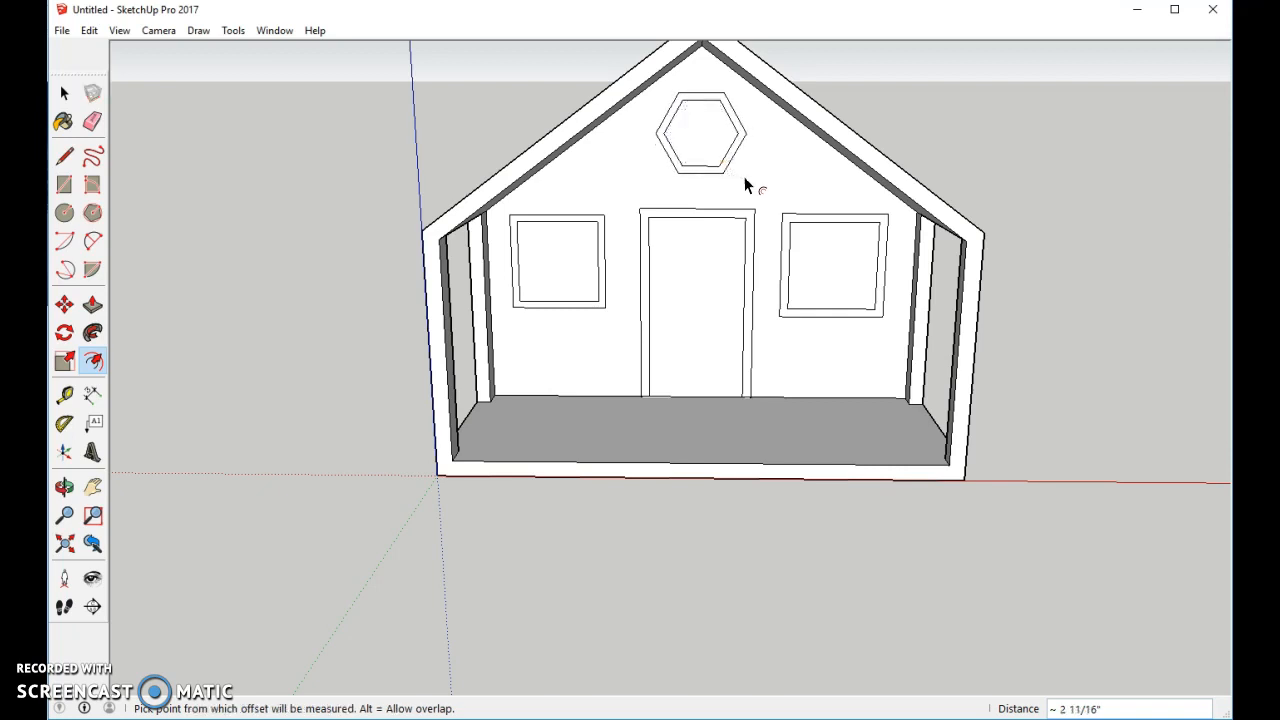
pyautogui.click(818, 233)
pyautogui.press('Escape')
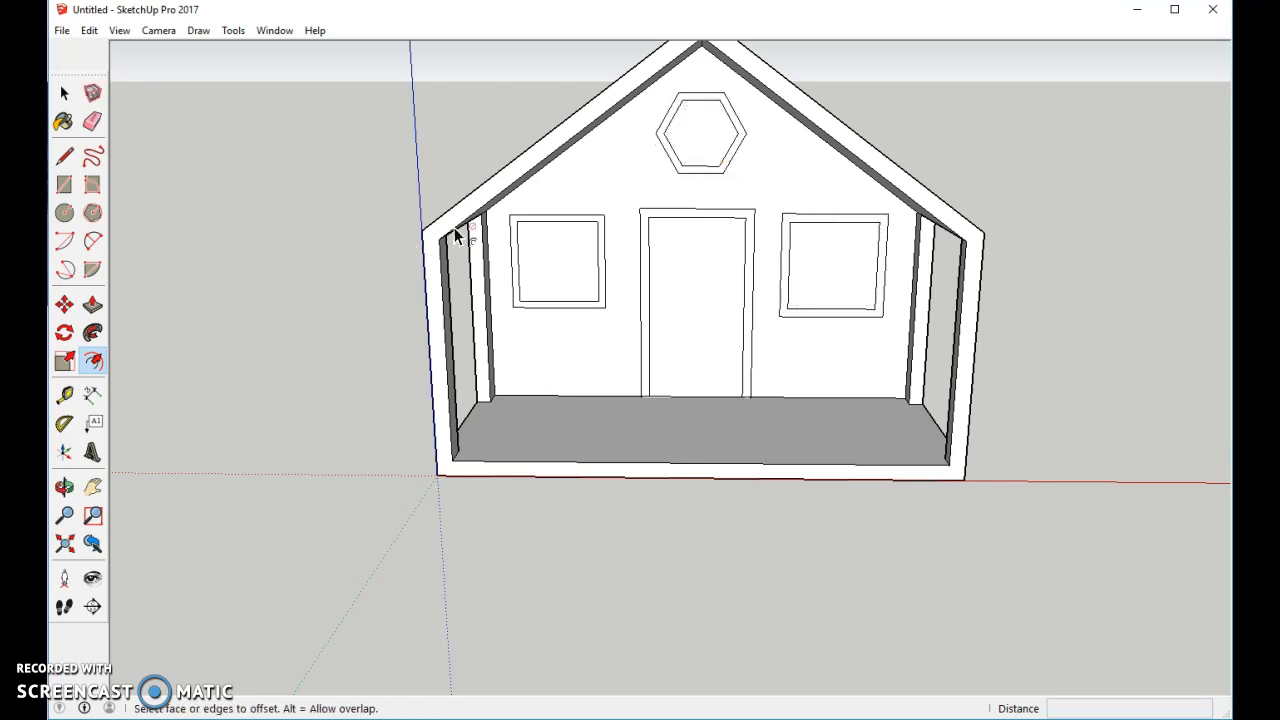
# Divide both square windows with a horizontal line between the midpoints of their inner side edges.
pyautogui.click(64, 156)
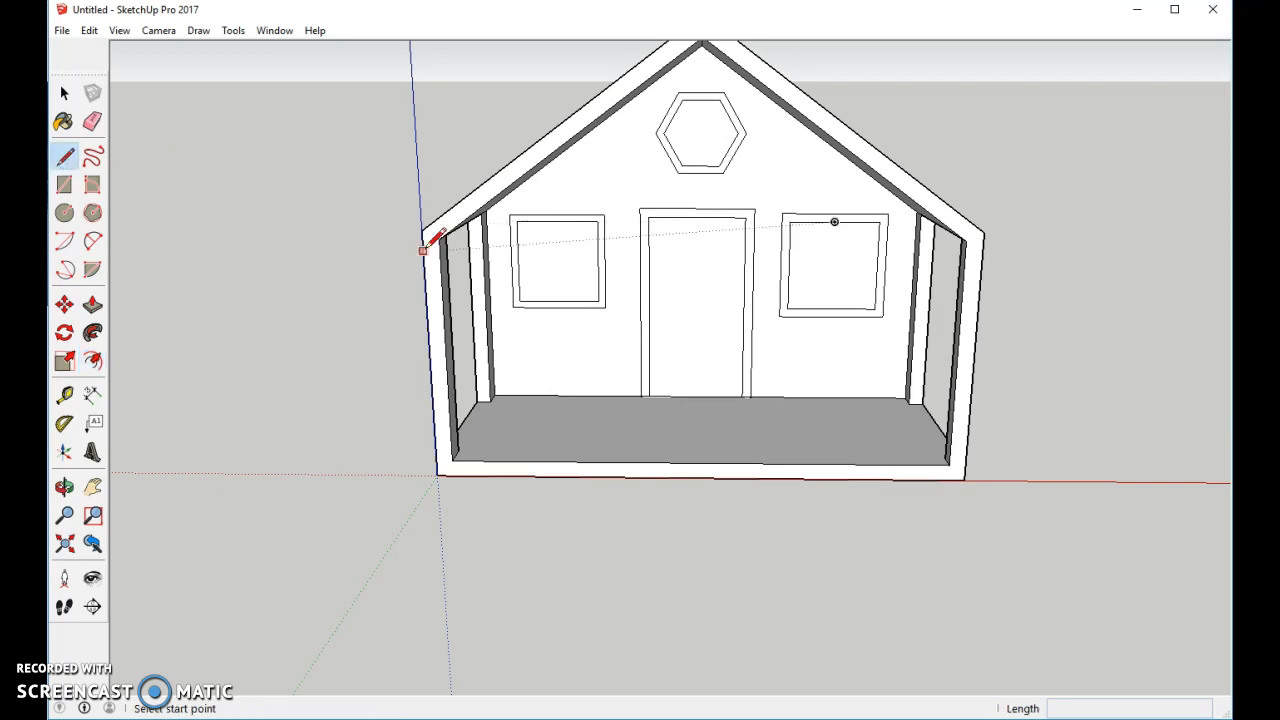
pyautogui.click(518, 261)
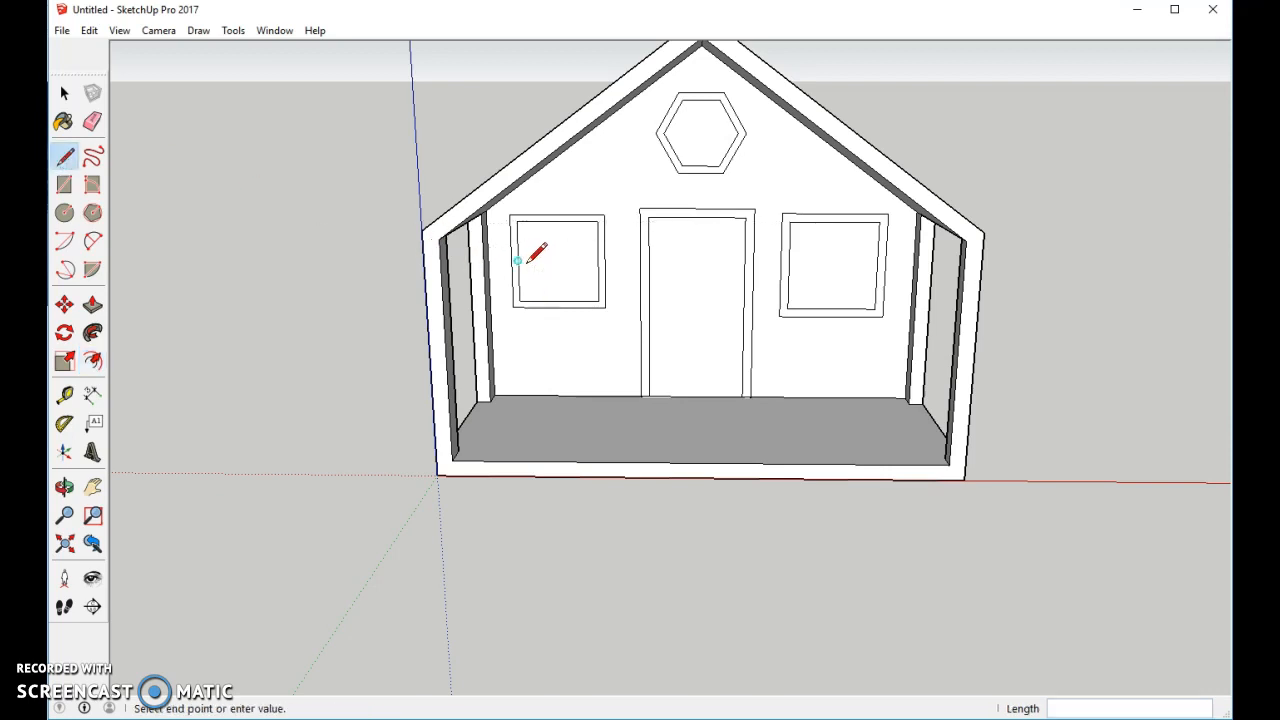
pyautogui.click(598, 261)
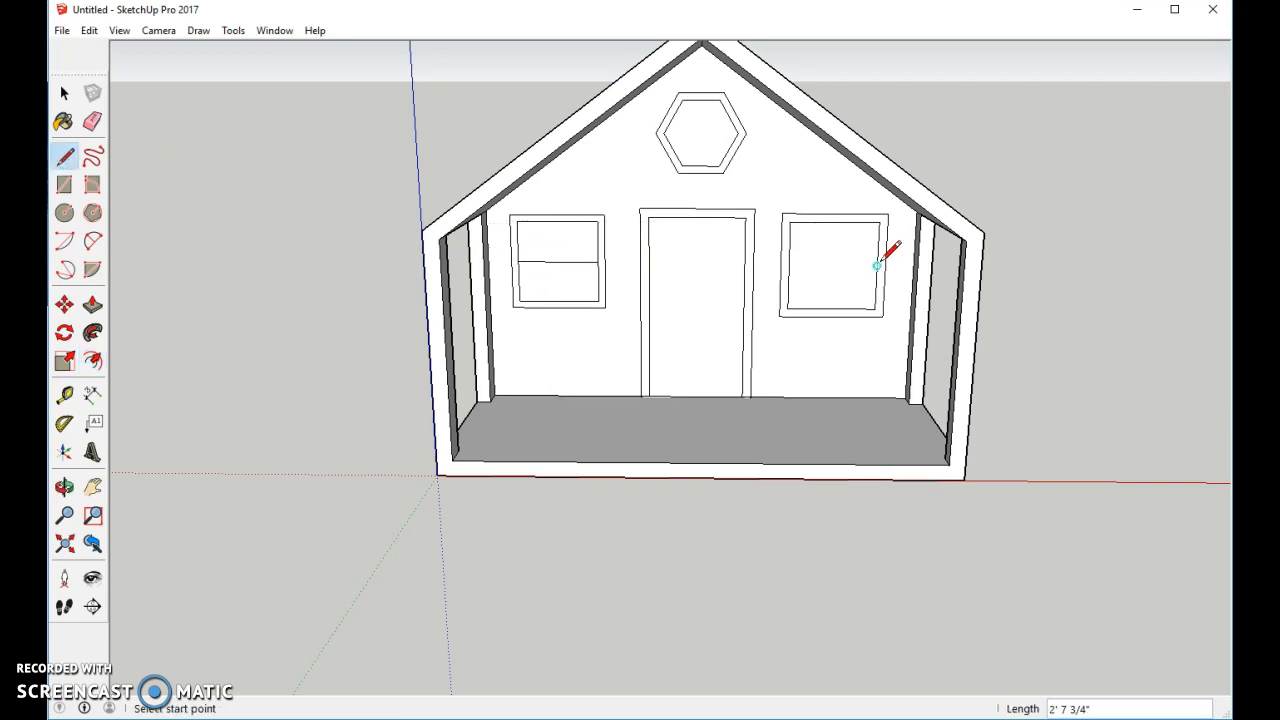
pyautogui.click(789, 265)
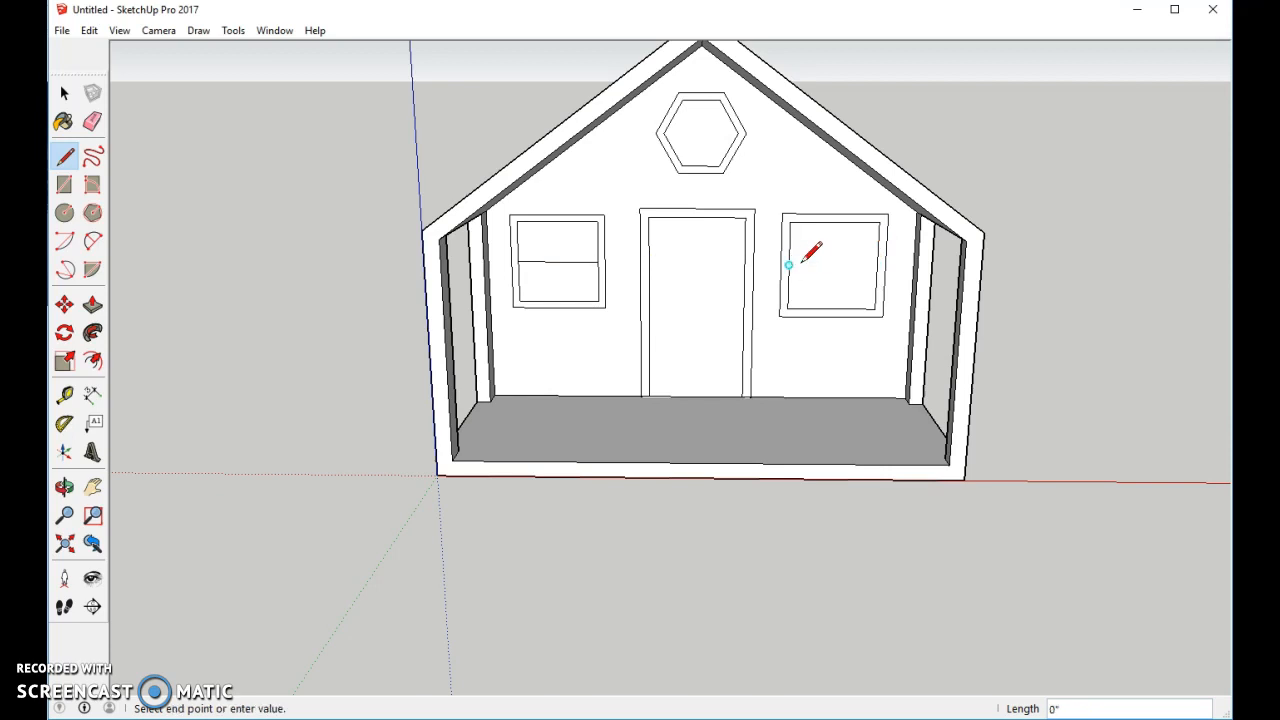
pyautogui.click(879, 266)
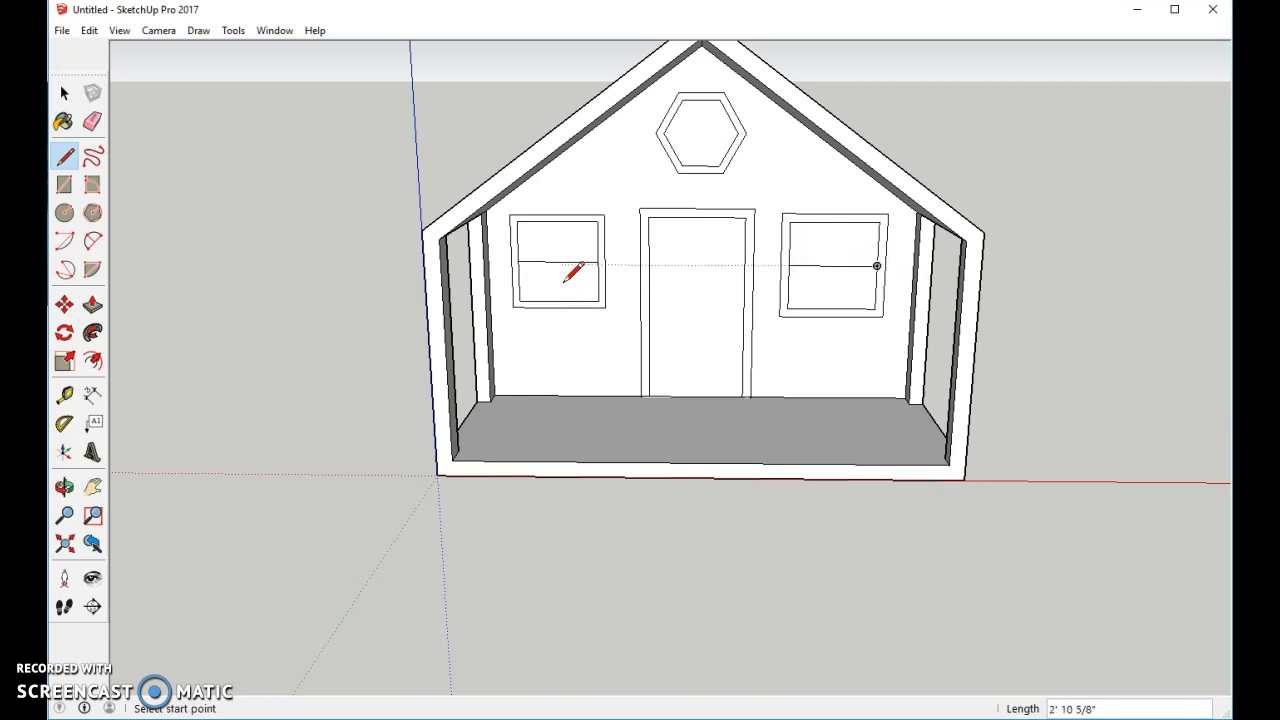
# Try to draw a door handle rectangle about 1' 3" tall and 4 11/16" wide near the door's right edge.
pyautogui.click(64, 185)
pyautogui.scroll(5, 728, 296)
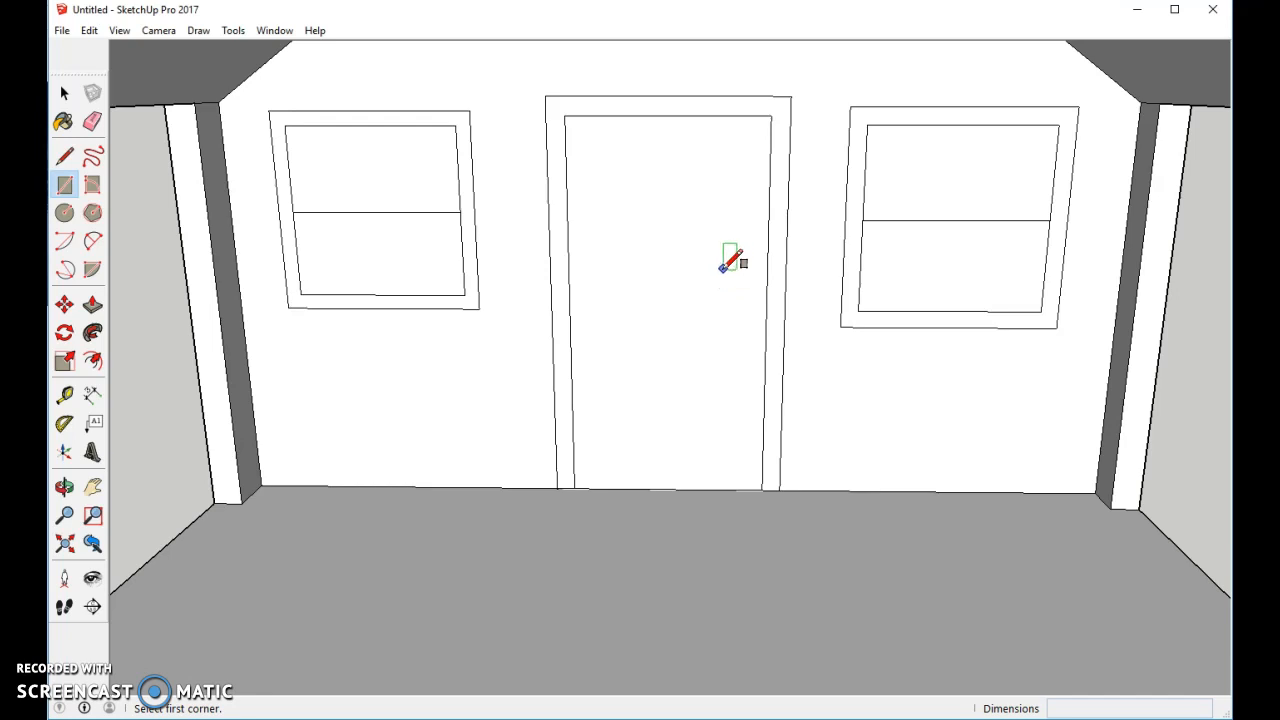
pyautogui.click(724, 280)
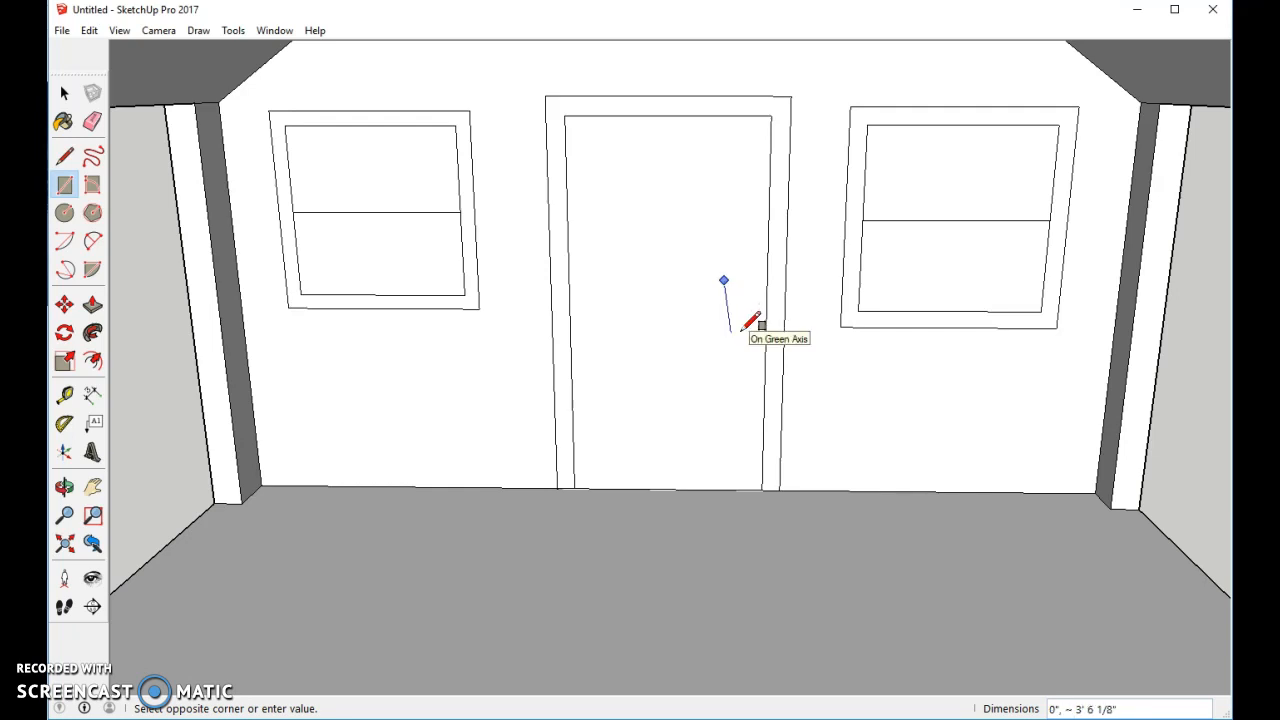
pyautogui.press('Escape')
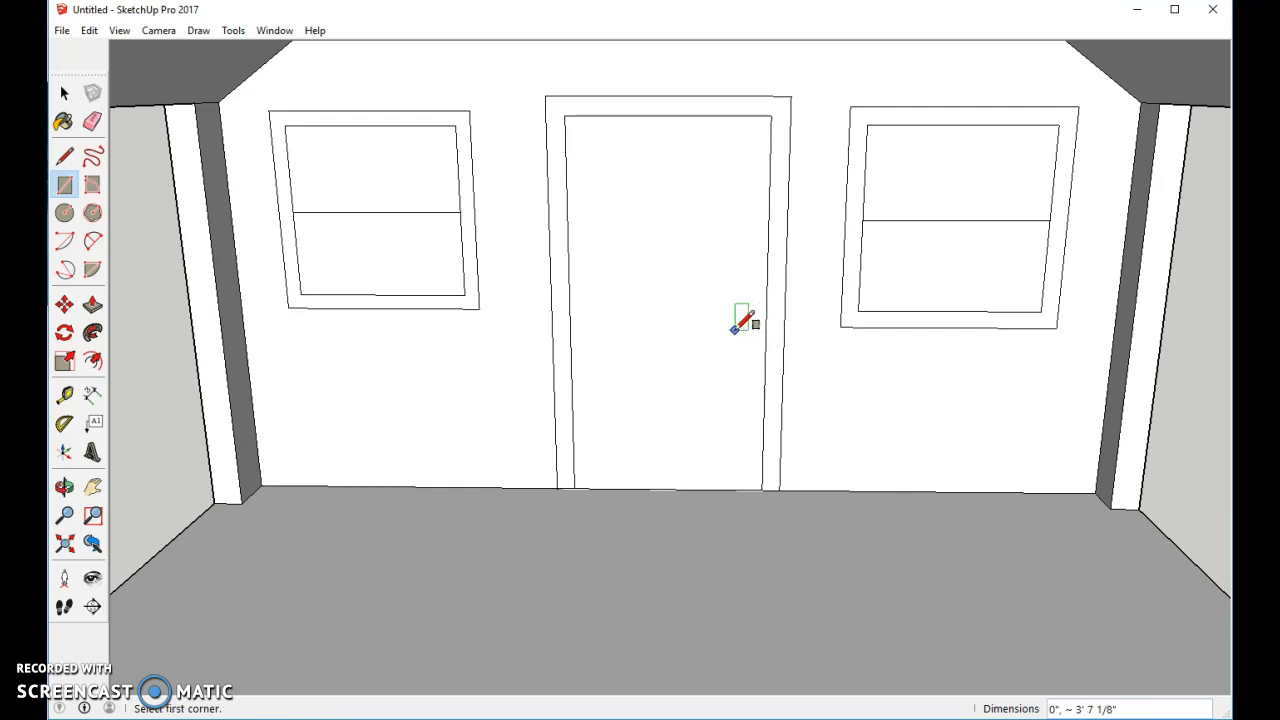
pyautogui.click(724, 260)
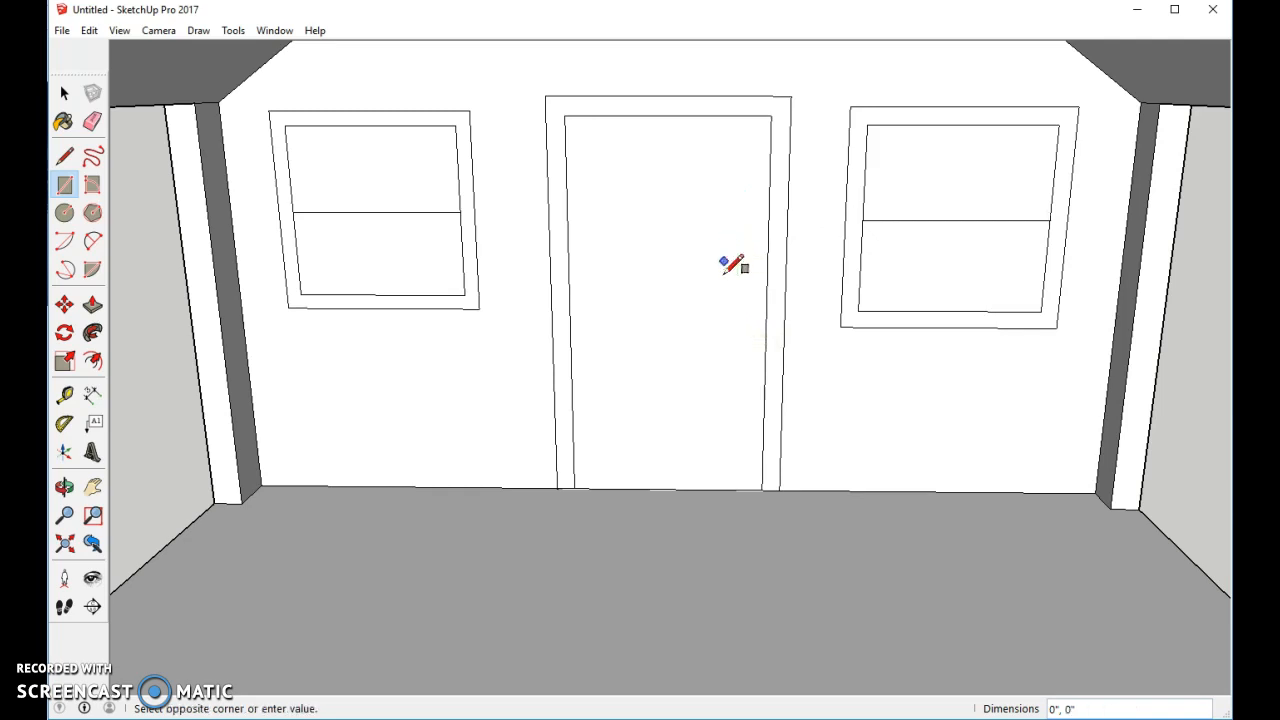
pyautogui.click(747, 338)
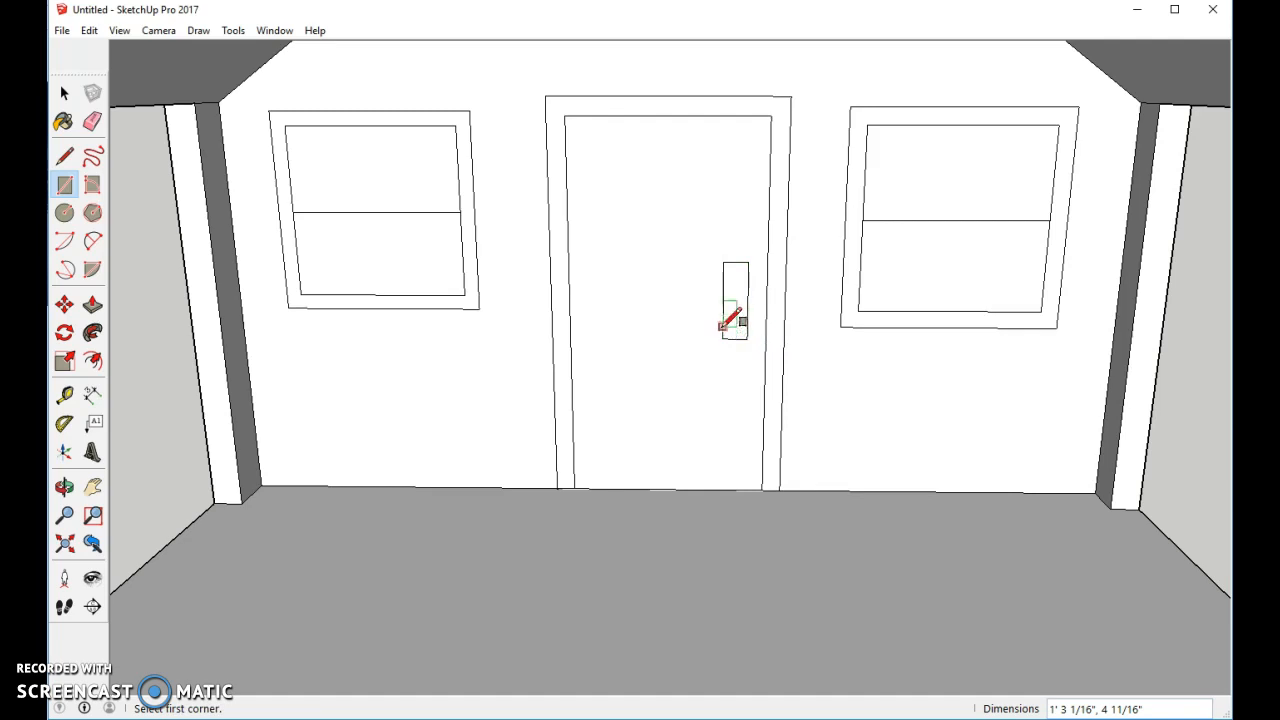
pyautogui.hotkey('ctrl', 'z')
# Draw a door handle rectangle about 11" tall and 3 9/16" wide near the door's right edge.
pyautogui.scroll(2, 718, 285)
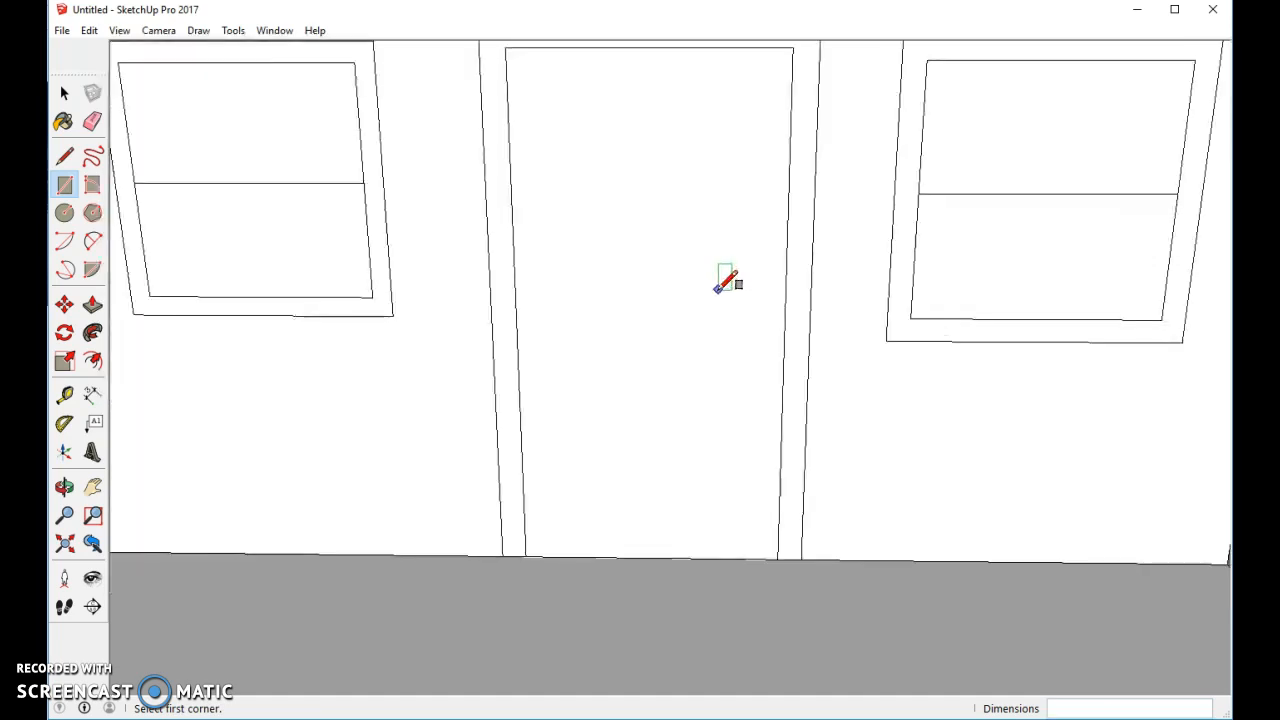
pyautogui.click(725, 260)
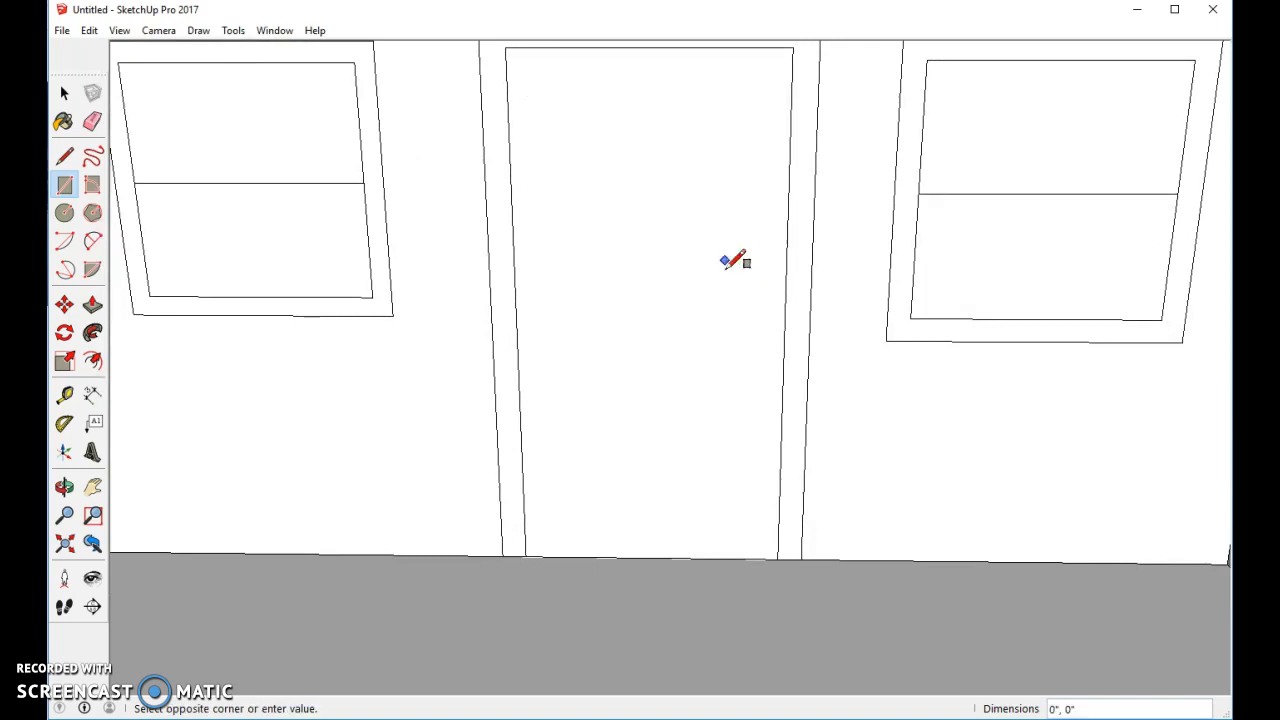
pyautogui.click(751, 338)
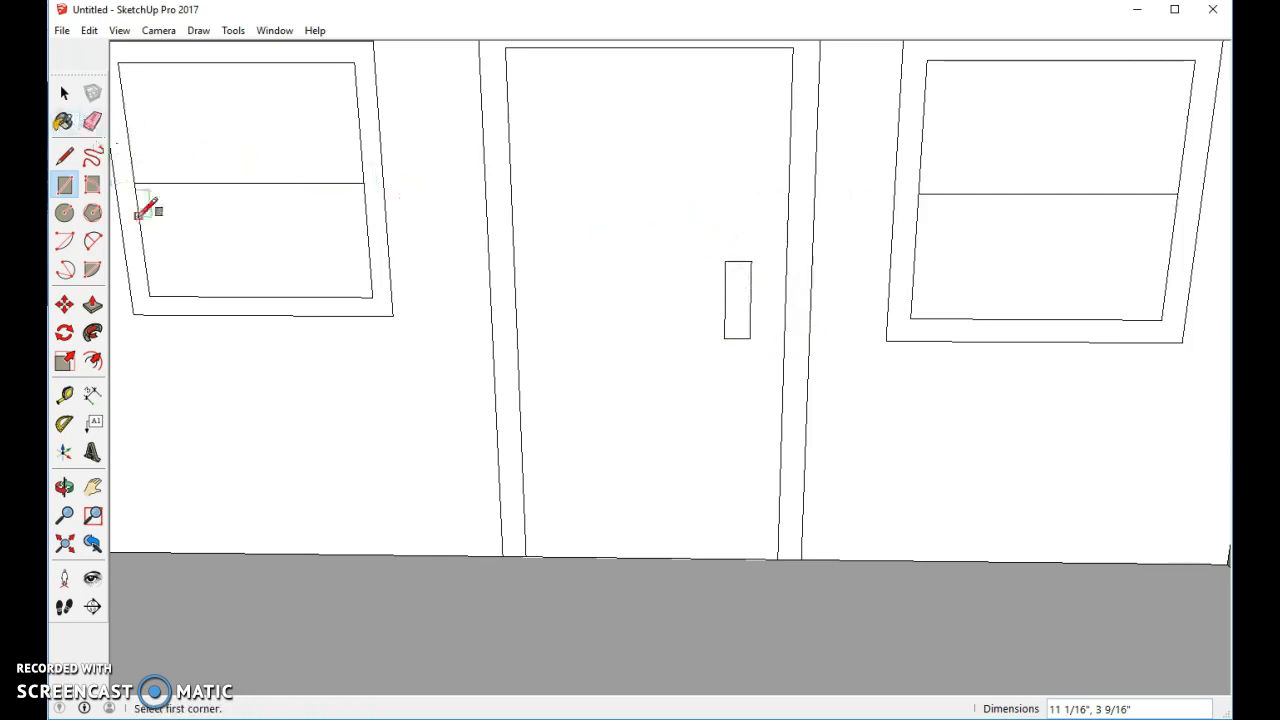
pyautogui.scroll(-3, 518, 317)
pyautogui.scroll(-3, 518, 317)
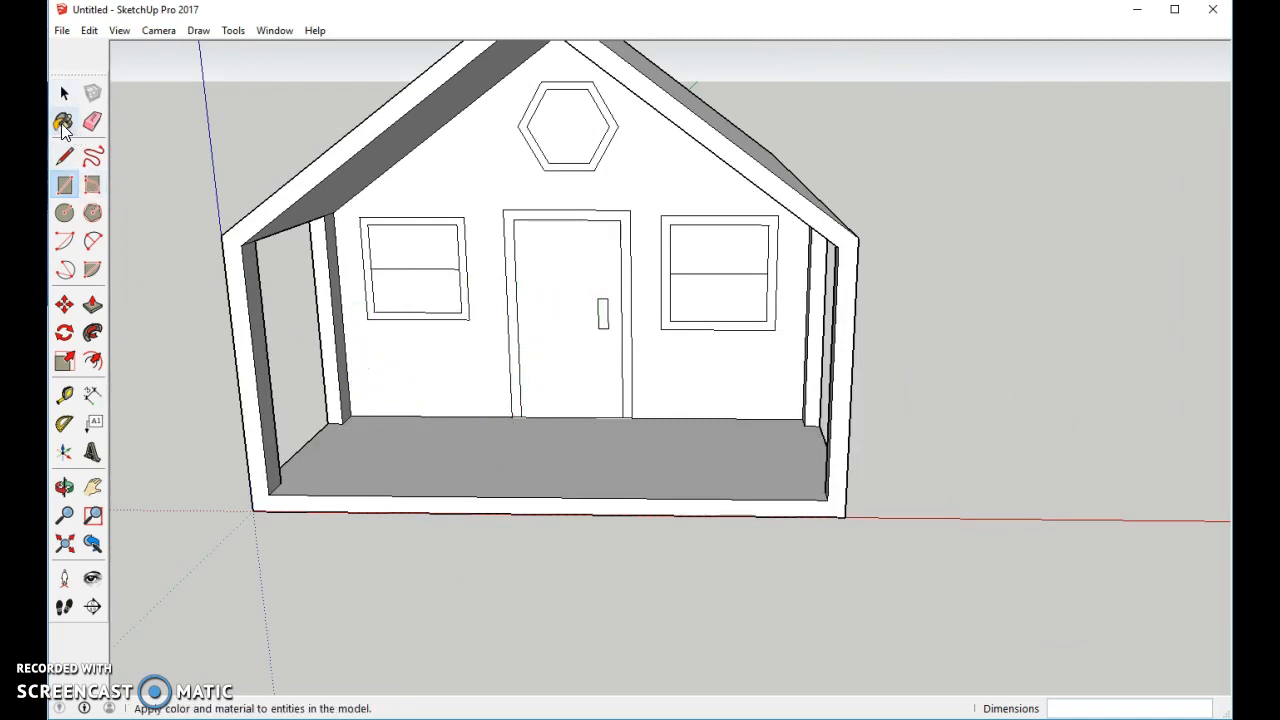
# Paint both roof slopes with the Roofing Shingles GAF Estates material.
pyautogui.click(62, 123)
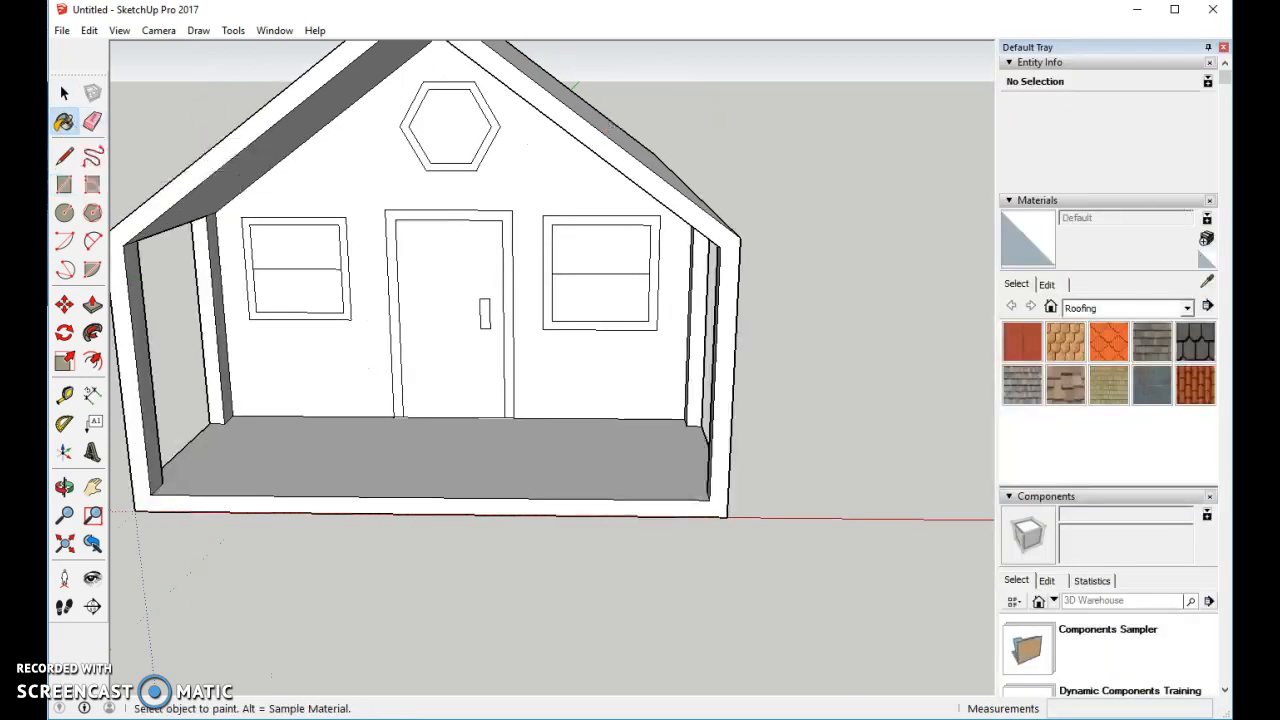
pyautogui.moveTo(645, 92)
pyautogui.mouseDown(button='middle')
pyautogui.moveTo(803, 229)
pyautogui.moveTo(706, 245)
pyautogui.mouseUp(button='middle')
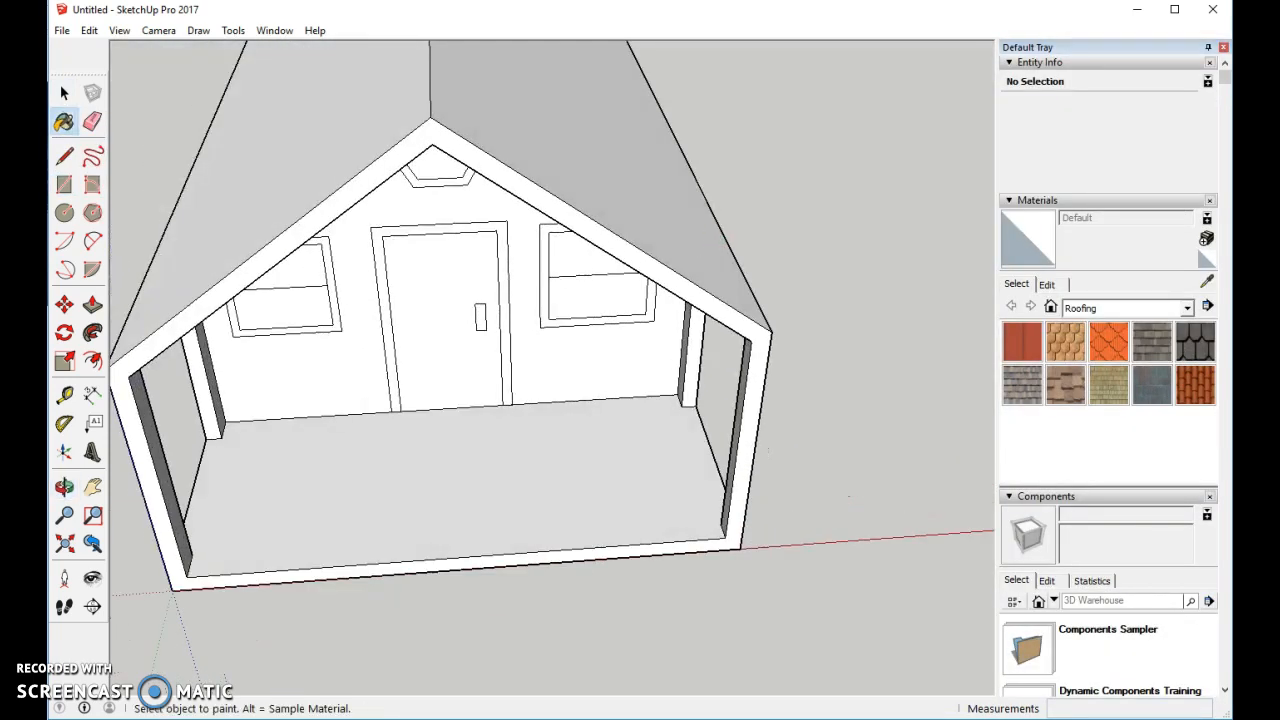
pyautogui.click(1204, 341)
pyautogui.click(609, 170)
pyautogui.click(264, 138)
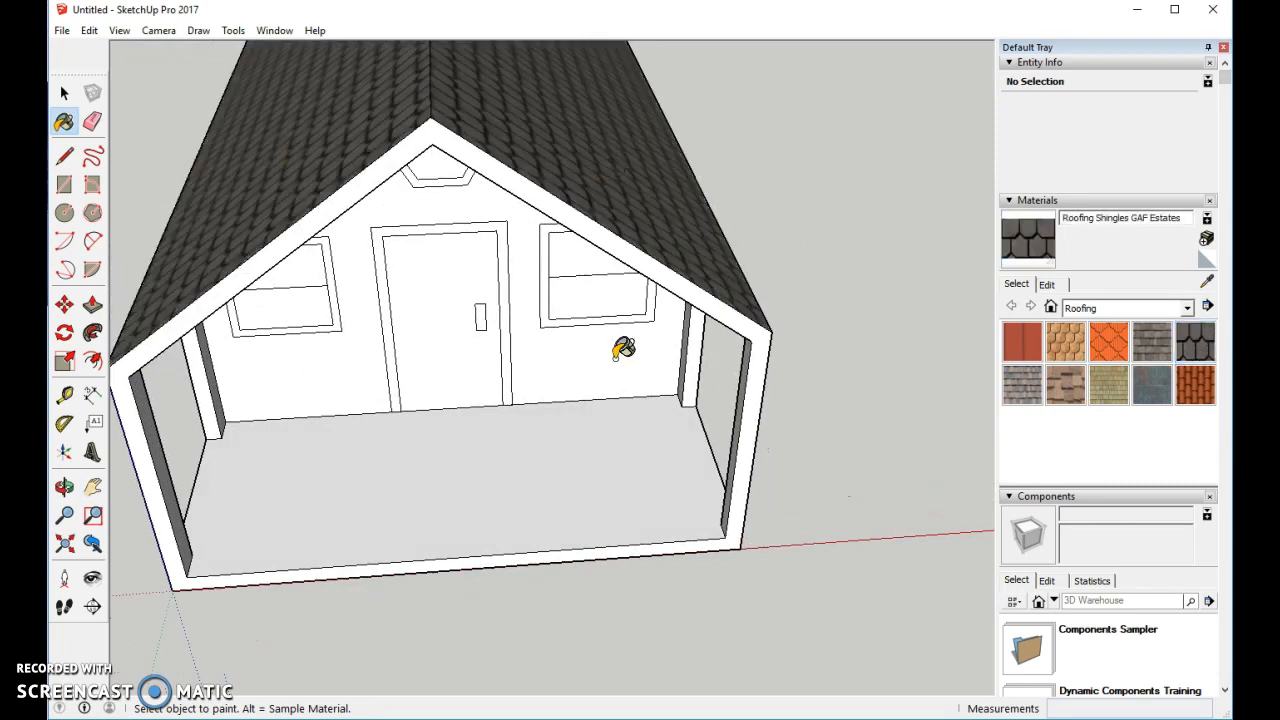
# Paint the door panel with the Wood Cherry Original material, leaving the handle unpainted.
pyautogui.moveTo(640, 477)
pyautogui.mouseDown(button='middle')
pyautogui.moveTo(611, 354)
pyautogui.moveTo(625, 352)
pyautogui.moveTo(643, 380)
pyautogui.mouseUp(button='middle')
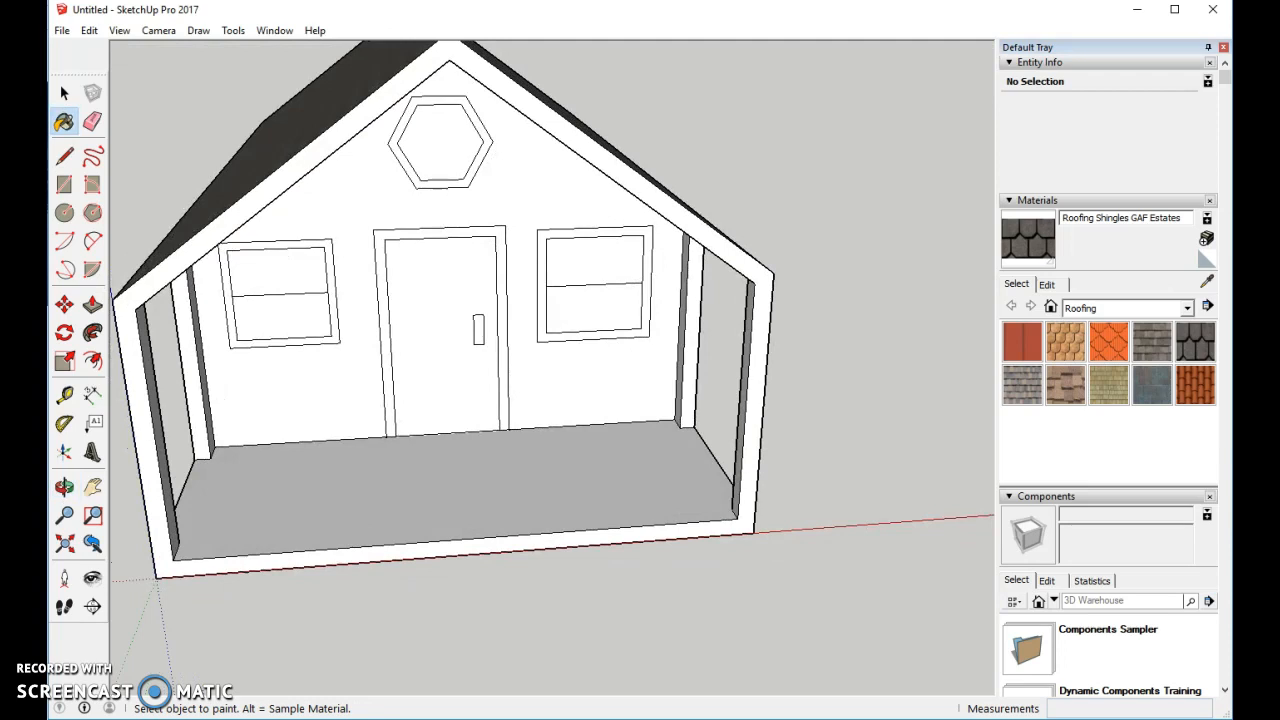
pyautogui.click(1187, 309)
pyautogui.click(1118, 527)
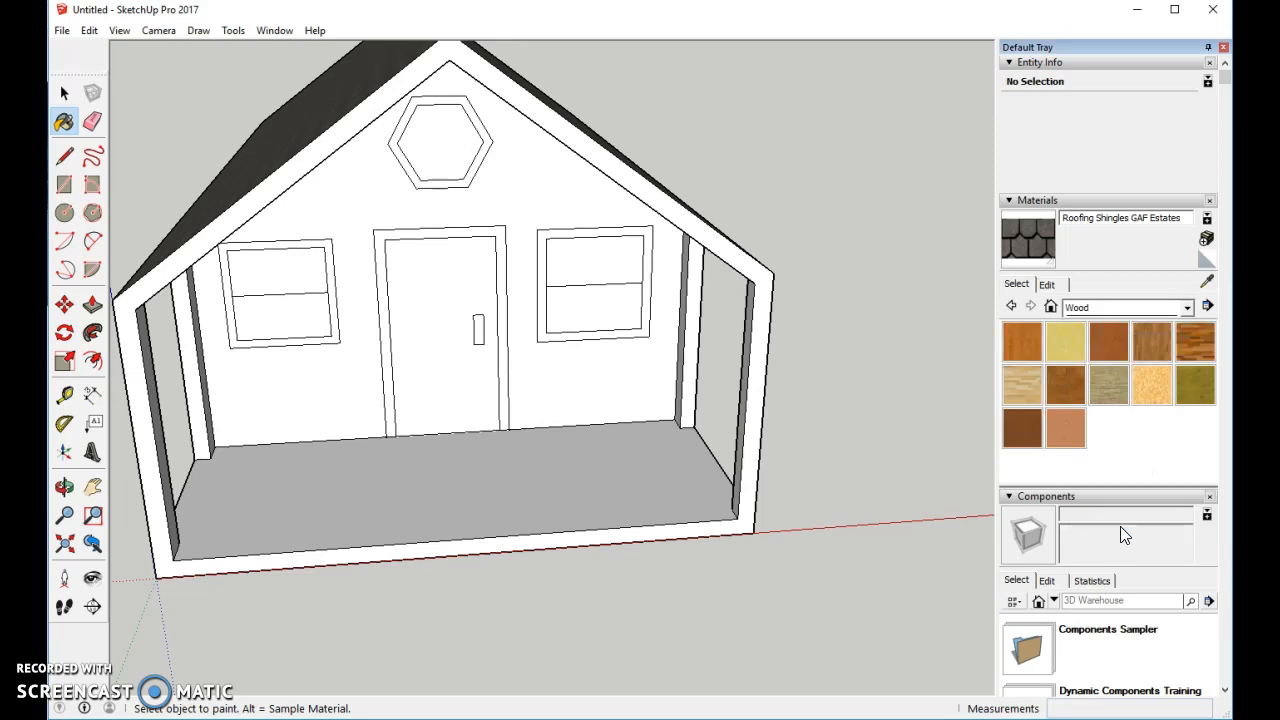
pyautogui.click(1105, 345)
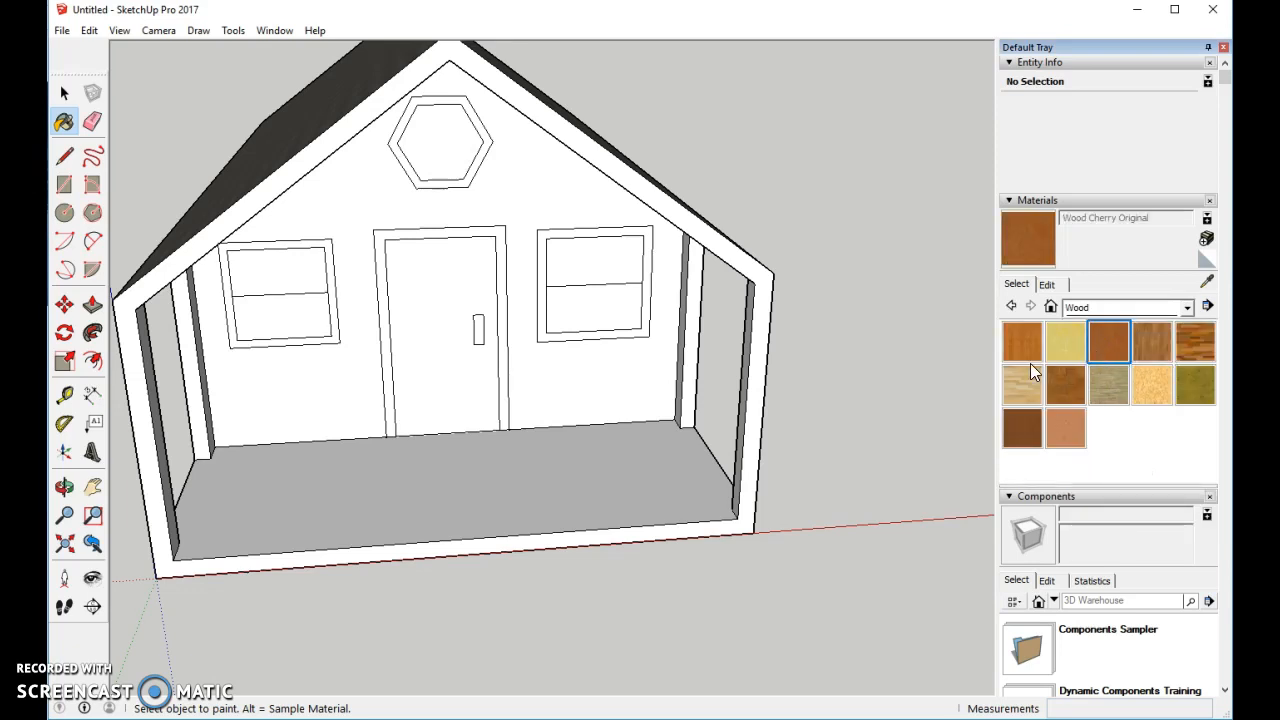
pyautogui.click(434, 348)
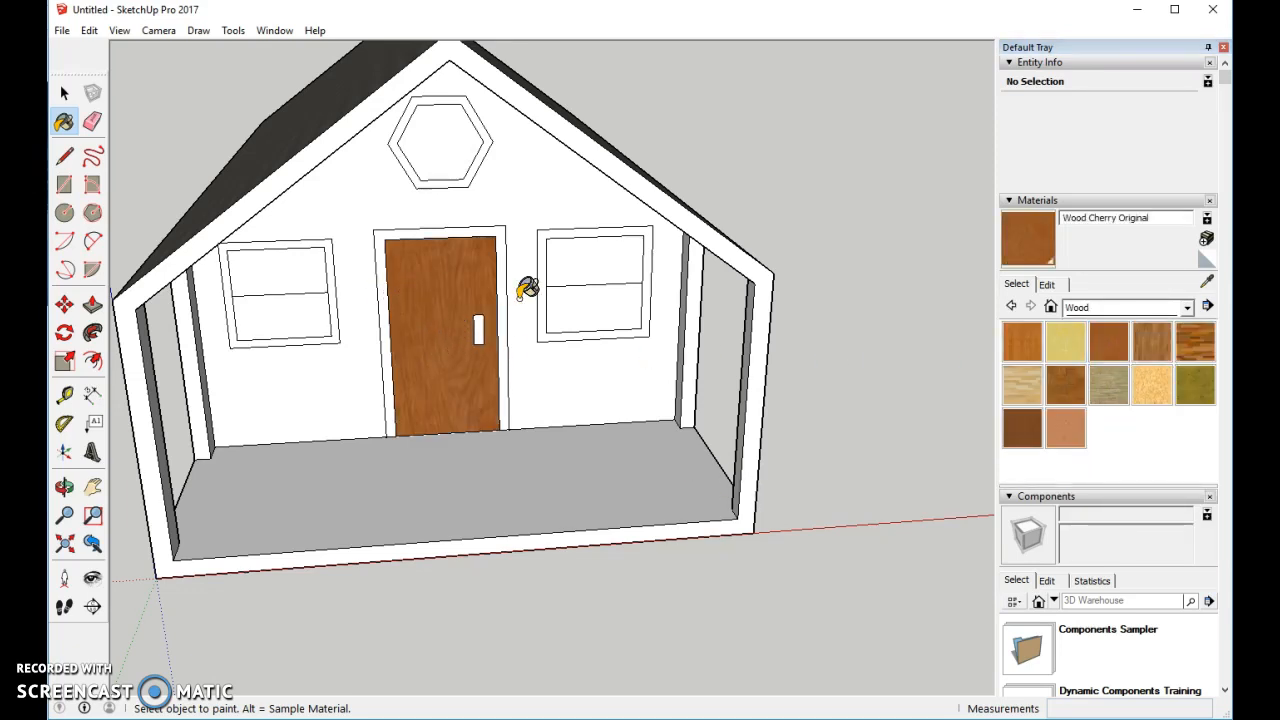
# Paint the porch floor and both sloped porch ceiling faces with the Wood Floor Dark material.
pyautogui.click(1191, 341)
pyautogui.click(608, 482)
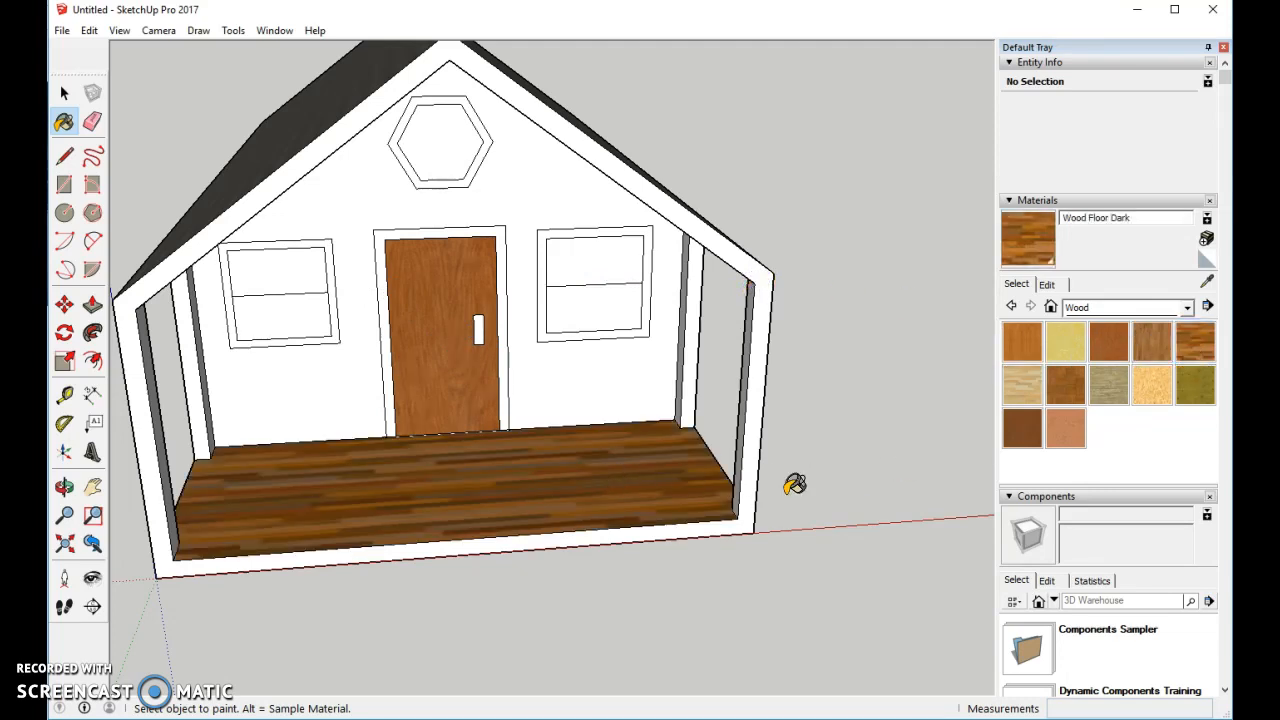
pyautogui.moveTo(671, 580); pyautogui.dragTo(642, 420, button='middle')
pyautogui.click(623, 134)
pyautogui.click(356, 96)
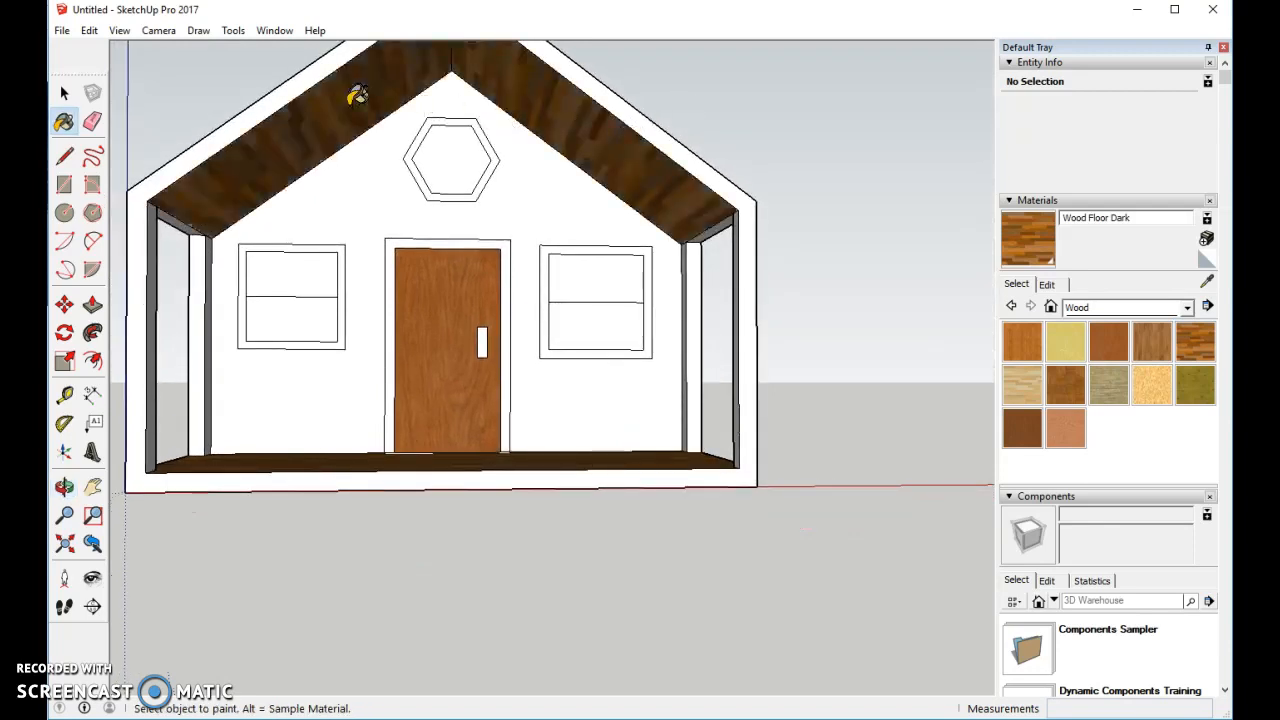
pyautogui.moveTo(389, 220); pyautogui.dragTo(403, 338, button='middle')
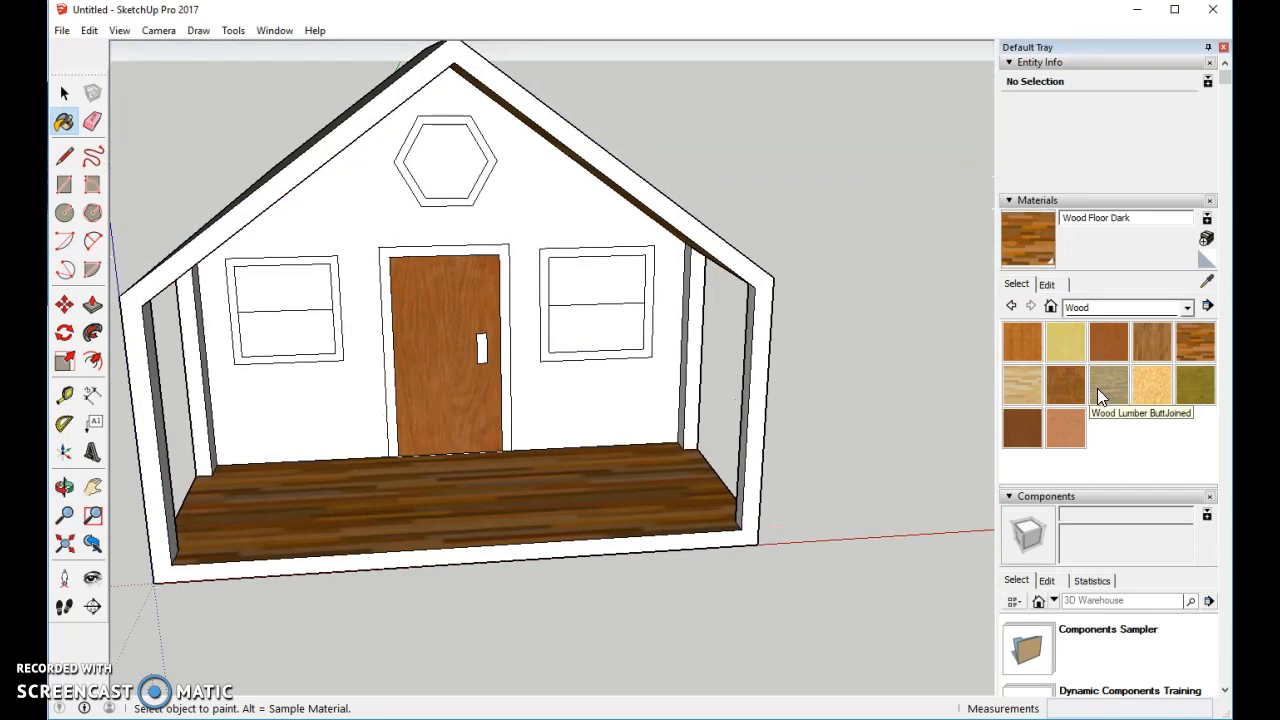
# Paint the house's front frame and the visible faces of the porch's right rear post with the Wood Floor material.
pyautogui.click(1156, 343)
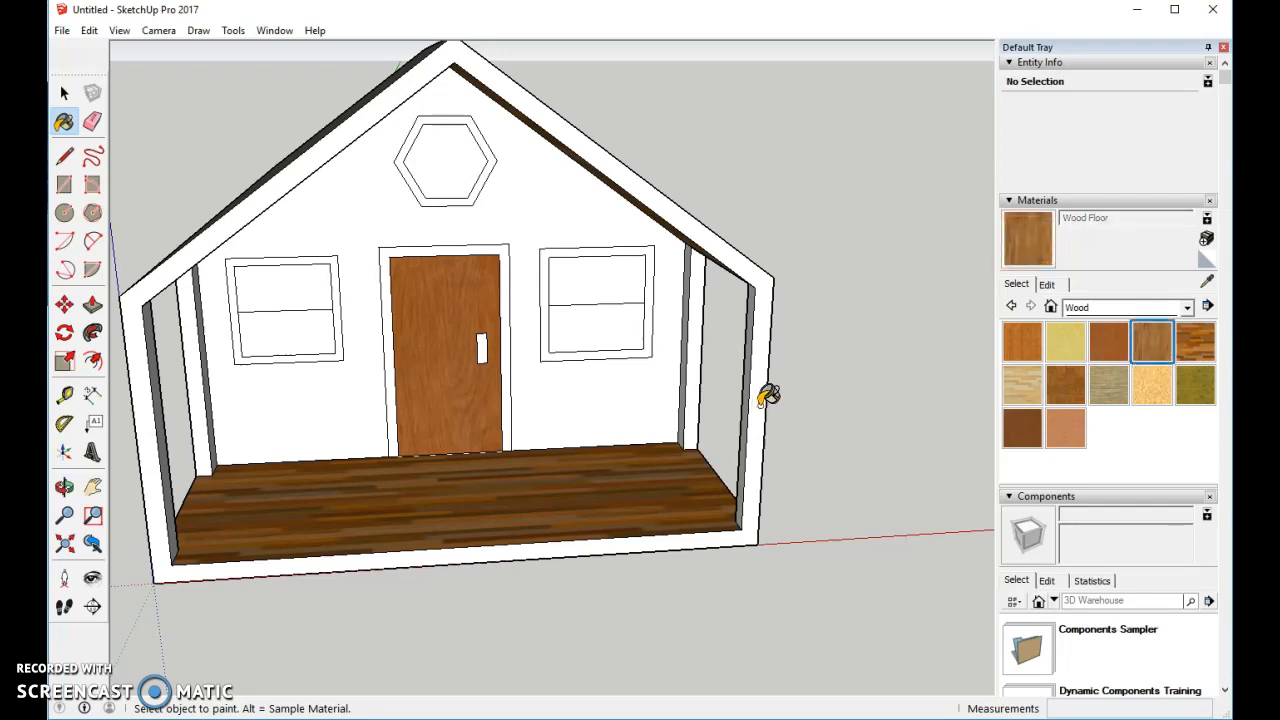
pyautogui.click(762, 400)
pyautogui.click(697, 310)
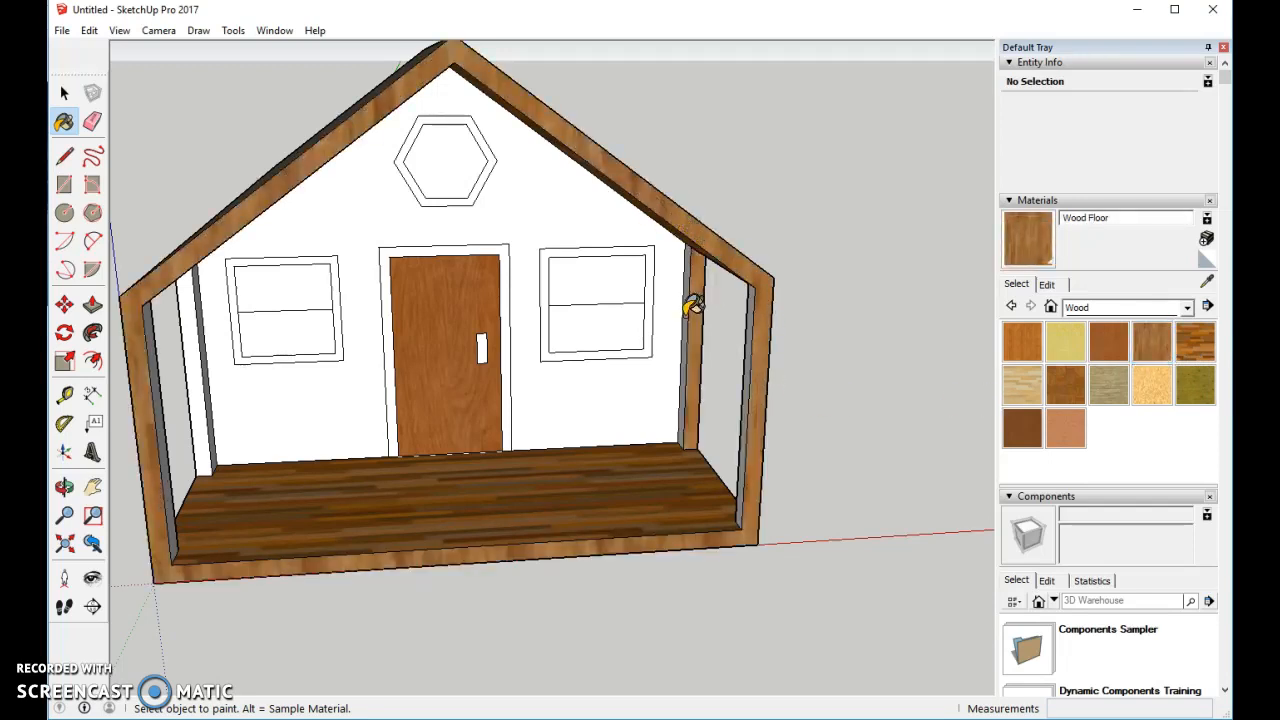
pyautogui.click(689, 300)
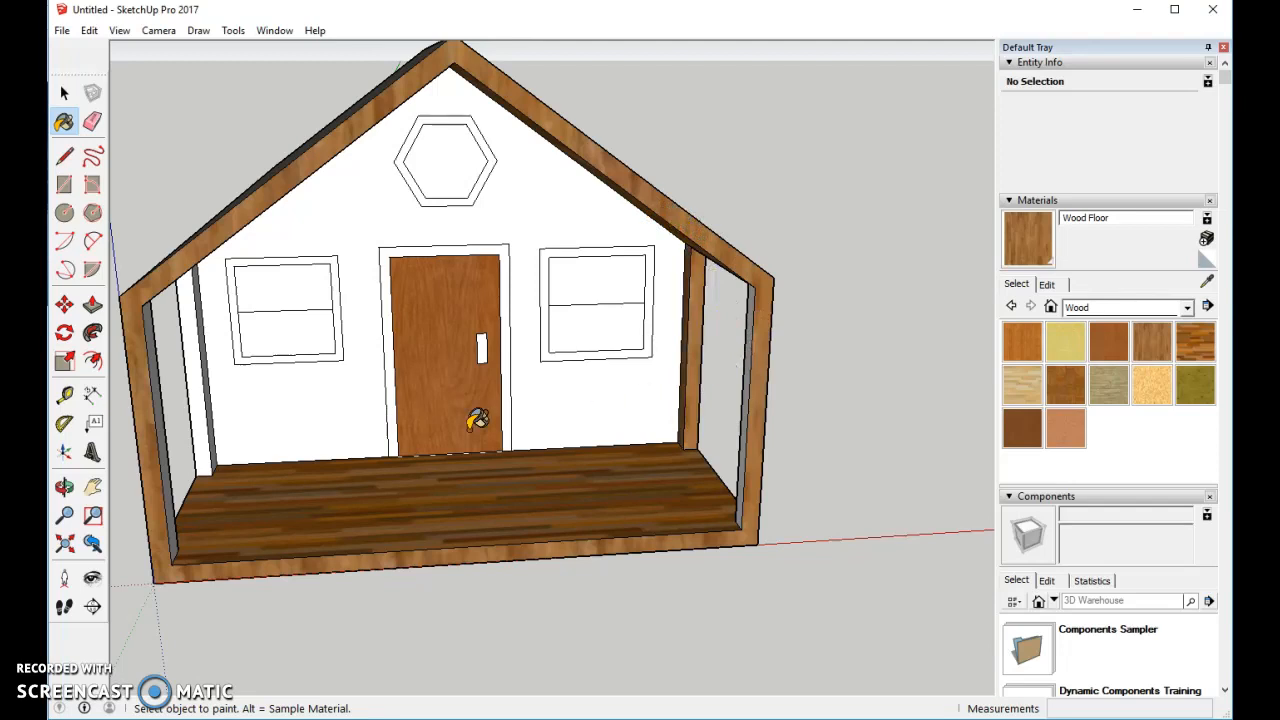
# Apply Wood Floor to the inner faces of both front porch posts and the visible faces of the left rear post.
pyautogui.click(160, 392)
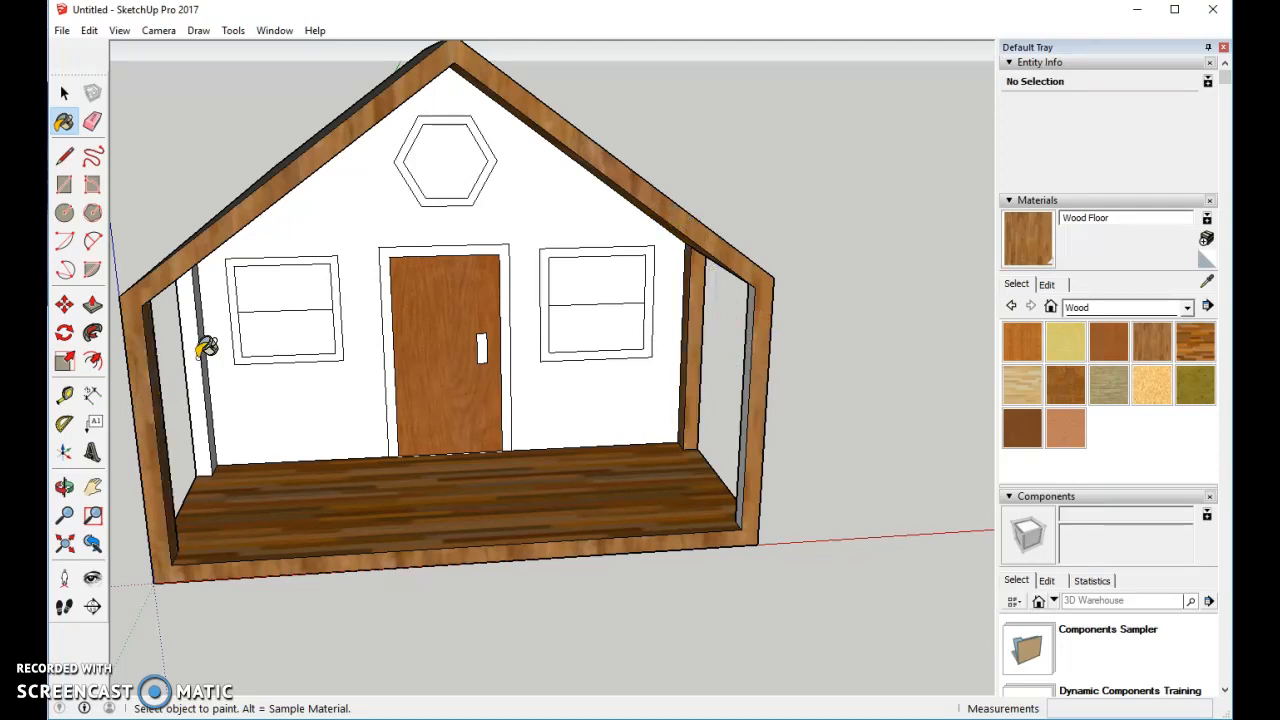
pyautogui.click(193, 362)
pyautogui.click(205, 357)
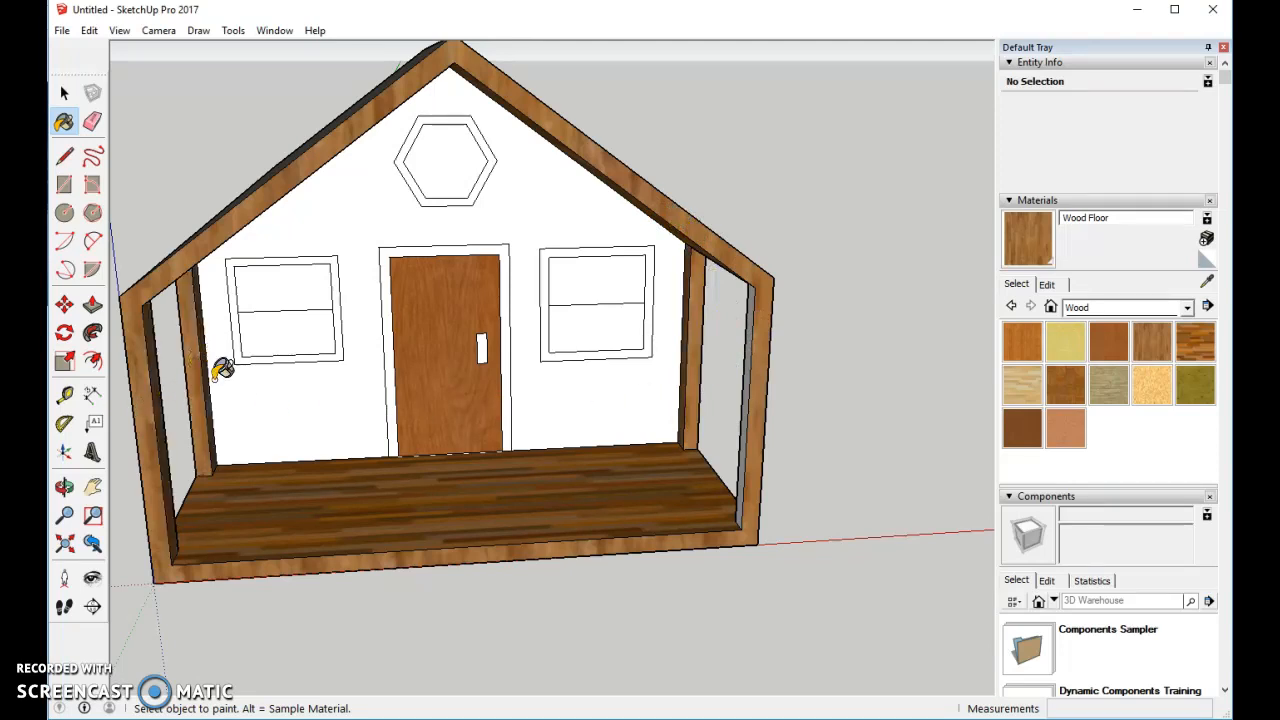
pyautogui.scroll(1, 513, 500)
pyautogui.scroll(1, 520, 490)
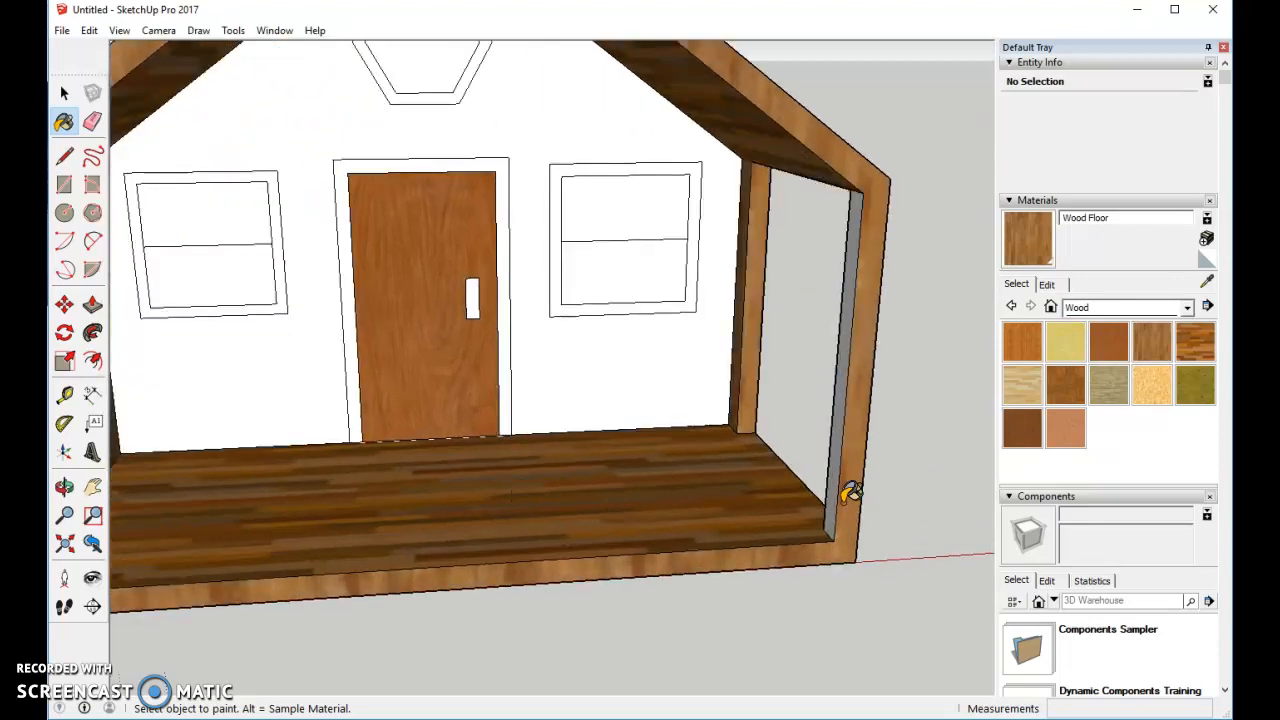
pyautogui.click(848, 413)
pyautogui.moveTo(900, 429)
pyautogui.mouseDown(button='middle')
pyautogui.moveTo(777, 466)
pyautogui.moveTo(611, 486)
pyautogui.moveTo(577, 473)
pyautogui.moveTo(863, 417)
pyautogui.mouseUp(button='middle')
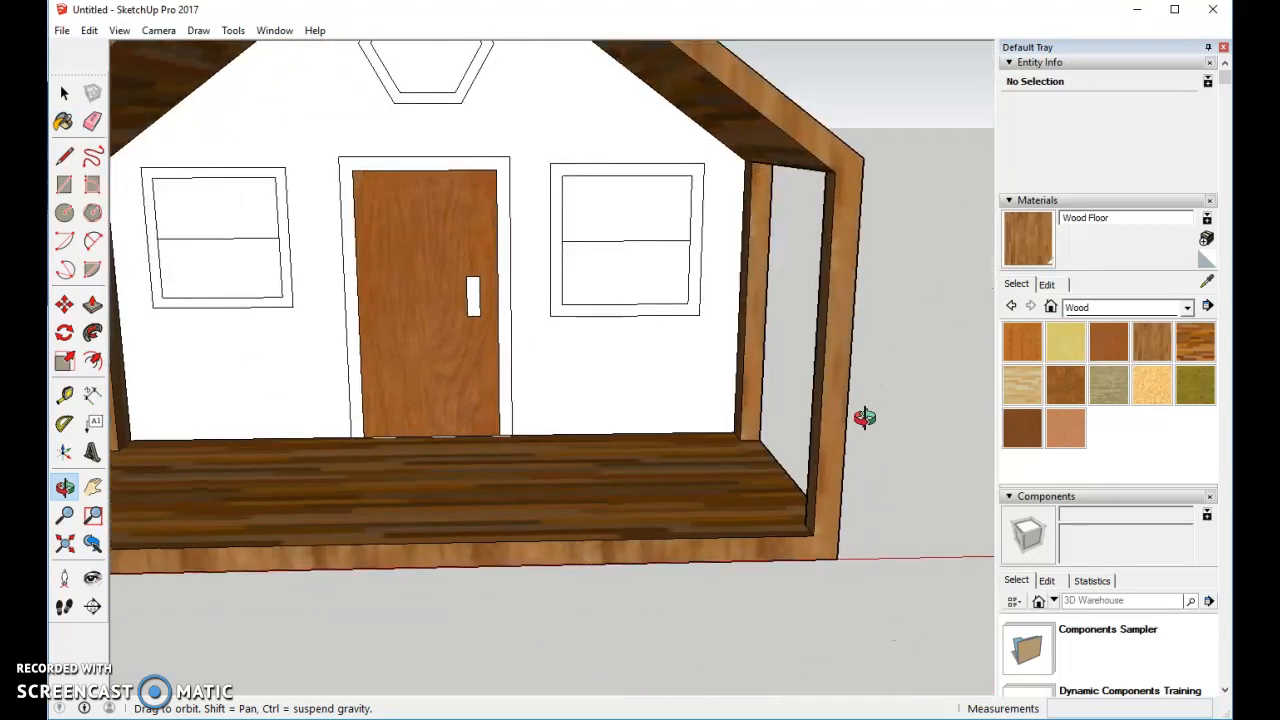
pyautogui.scroll(-4, 691, 382)
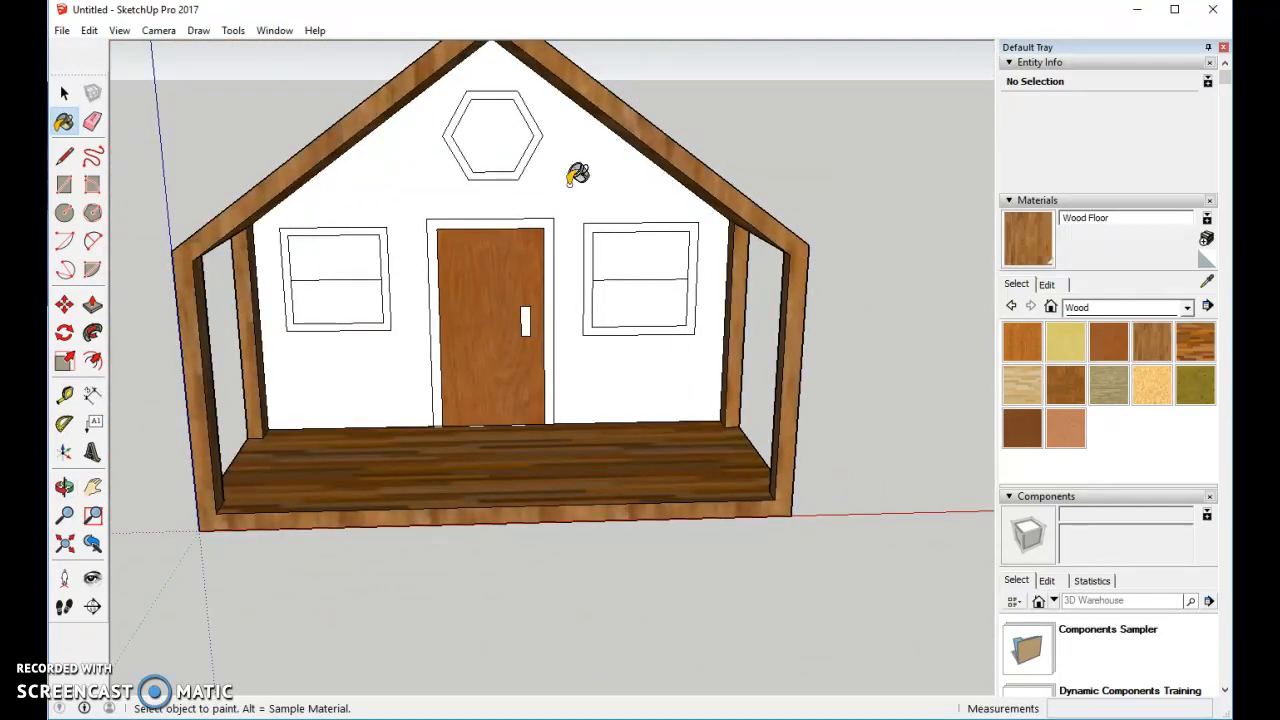
# Paint the porch's back wall and both exterior side walls with the Cladding Siding Tan material.
pyautogui.click(1189, 308)
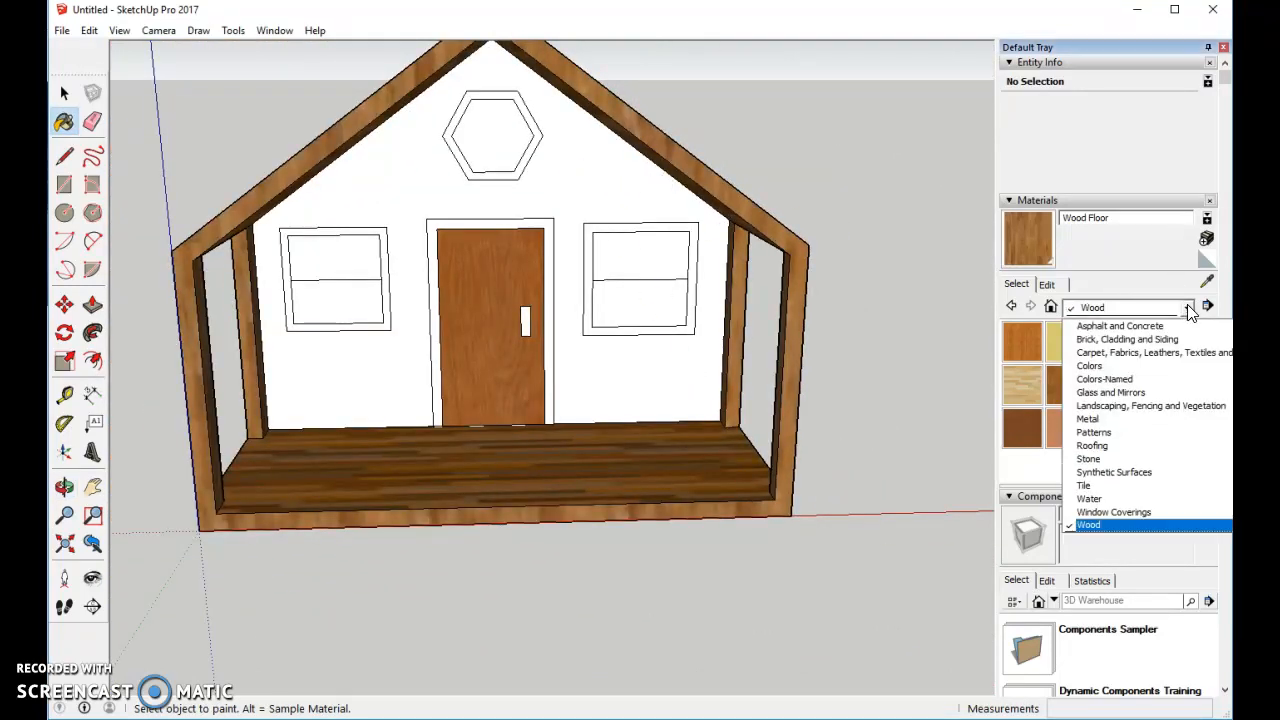
pyautogui.click(1150, 340)
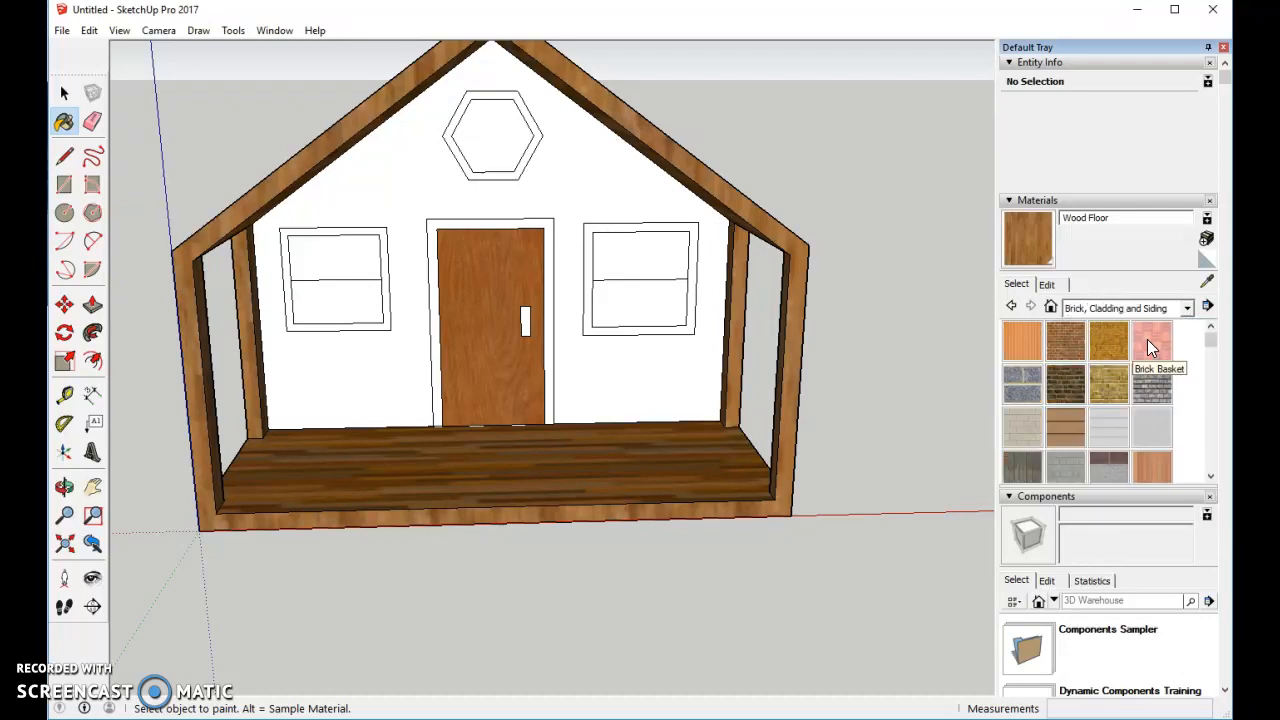
pyautogui.click(1068, 428)
pyautogui.click(668, 382)
pyautogui.moveTo(882, 373)
pyautogui.mouseDown(button='middle')
pyautogui.moveTo(531, 403)
pyautogui.moveTo(794, 349)
pyautogui.mouseUp(button='middle')
pyautogui.click(836, 344)
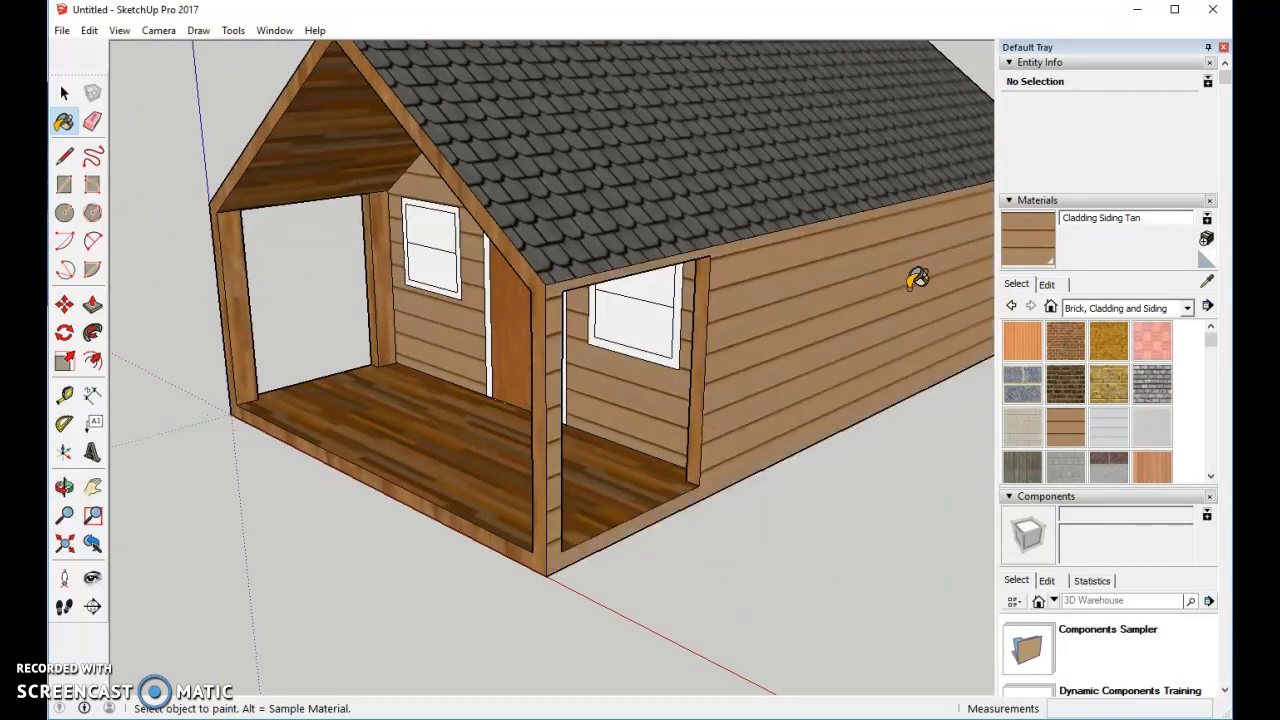
pyautogui.moveTo(283, 560); pyautogui.dragTo(893, 519, button='middle')
pyautogui.click(205, 369)
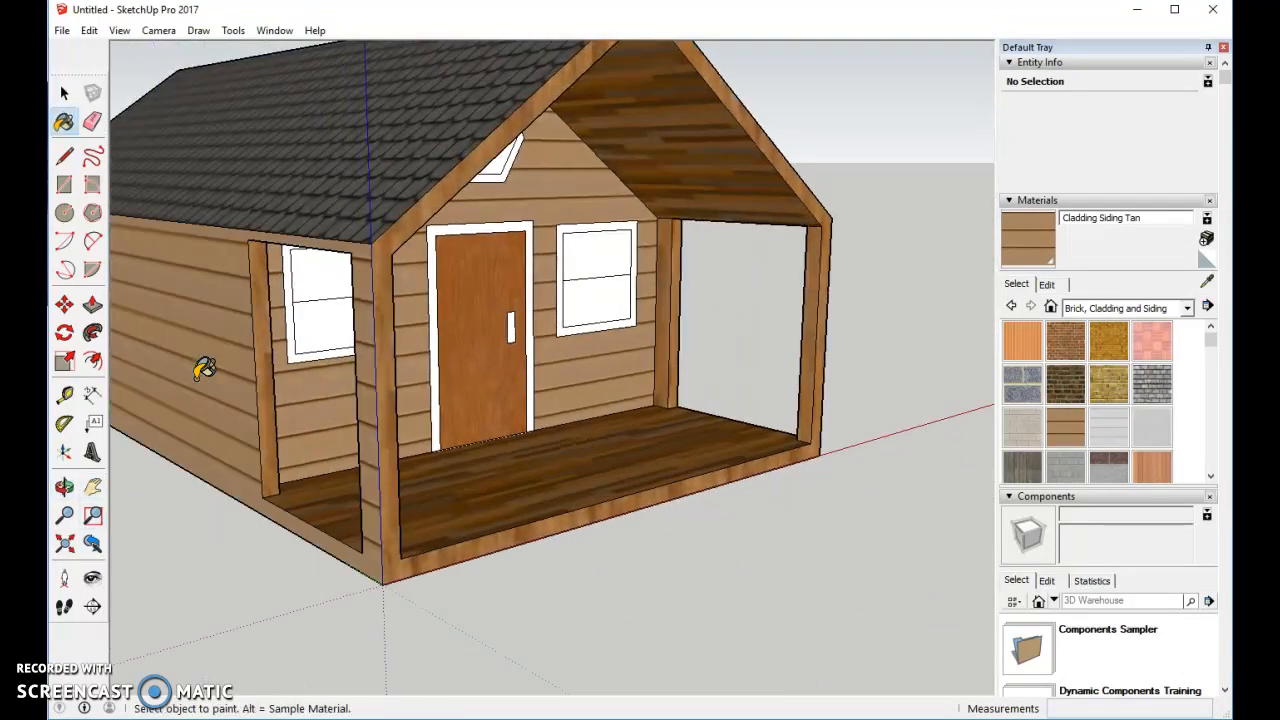
pyautogui.moveTo(713, 589); pyautogui.dragTo(429, 603, button='middle')
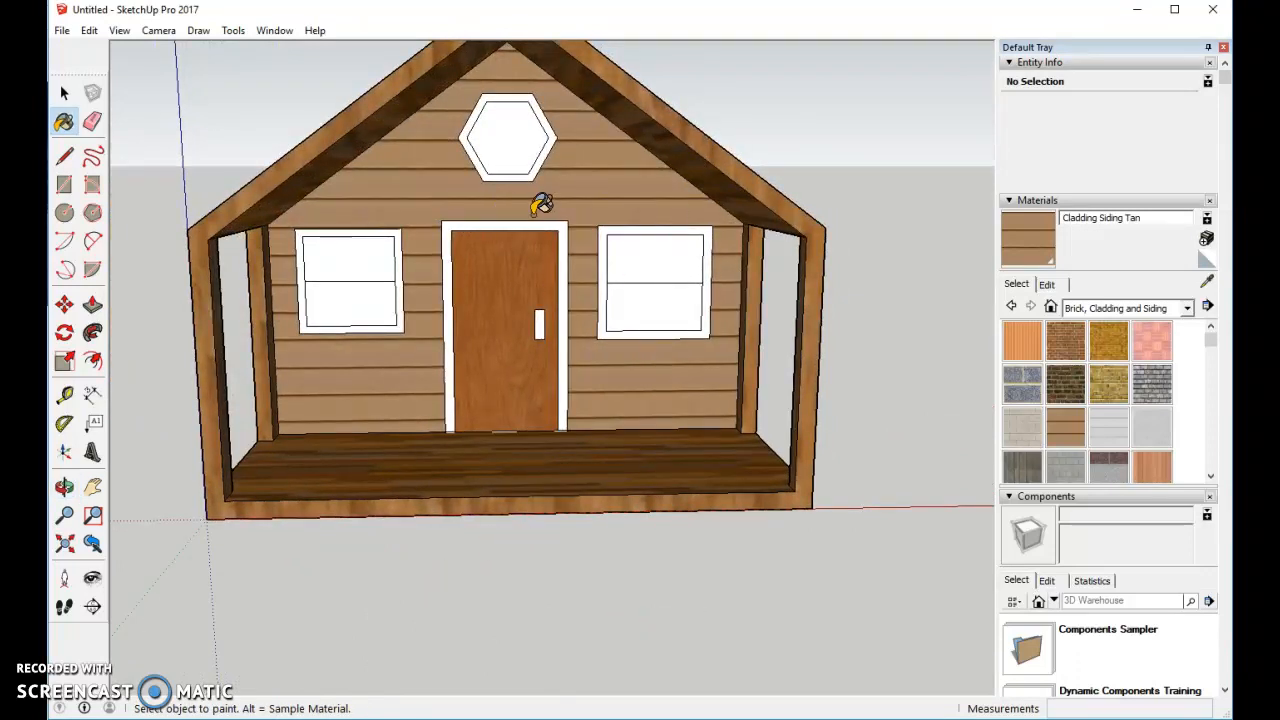
# Paint the frames of all three windows, the door frame and the door handle with the 0075_ForestGreen named color.
pyautogui.click(1188, 310)
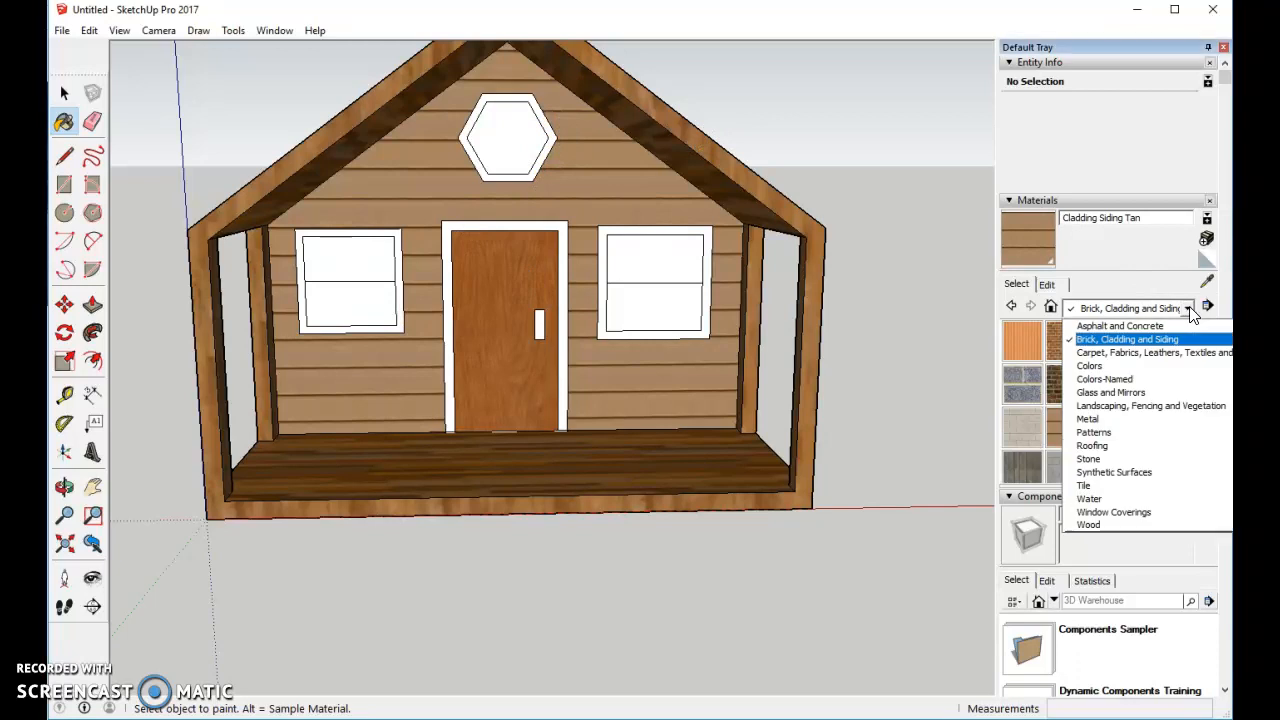
pyautogui.click(1125, 378)
pyautogui.moveTo(1215, 341); pyautogui.dragTo(1212, 410)
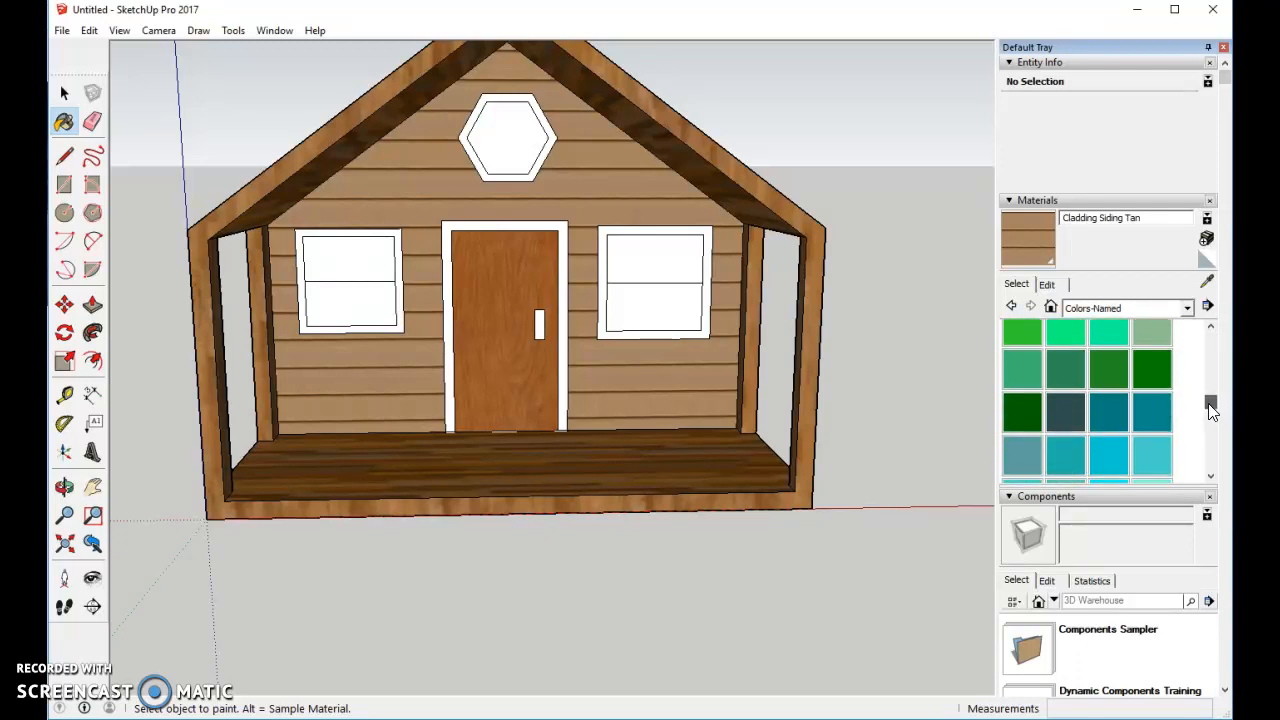
pyautogui.click(1105, 372)
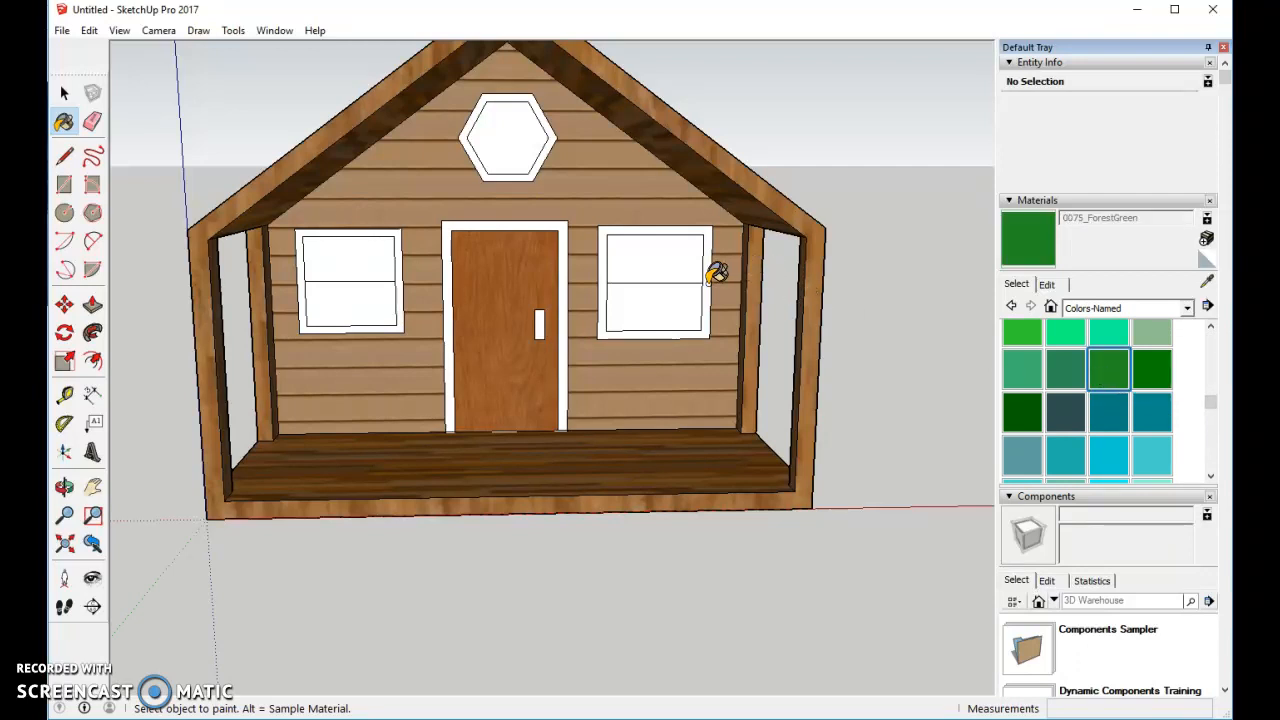
pyautogui.click(710, 280)
pyautogui.click(551, 140)
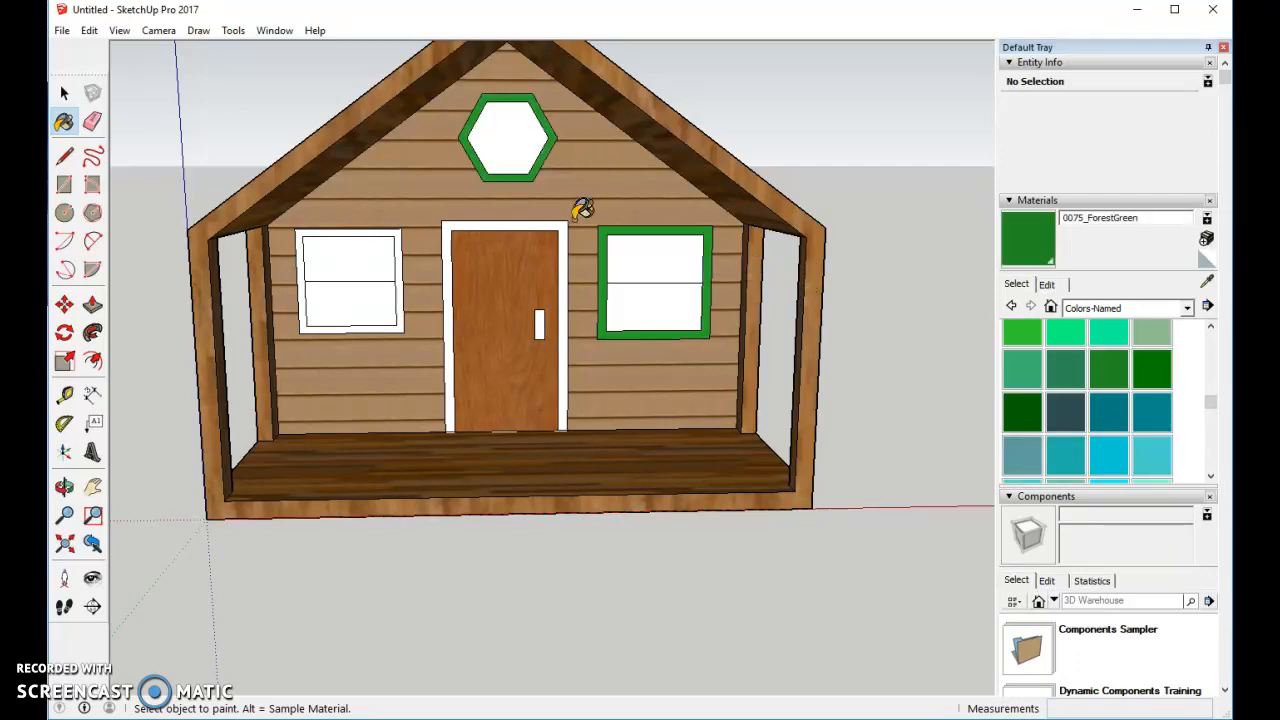
pyautogui.click(564, 225)
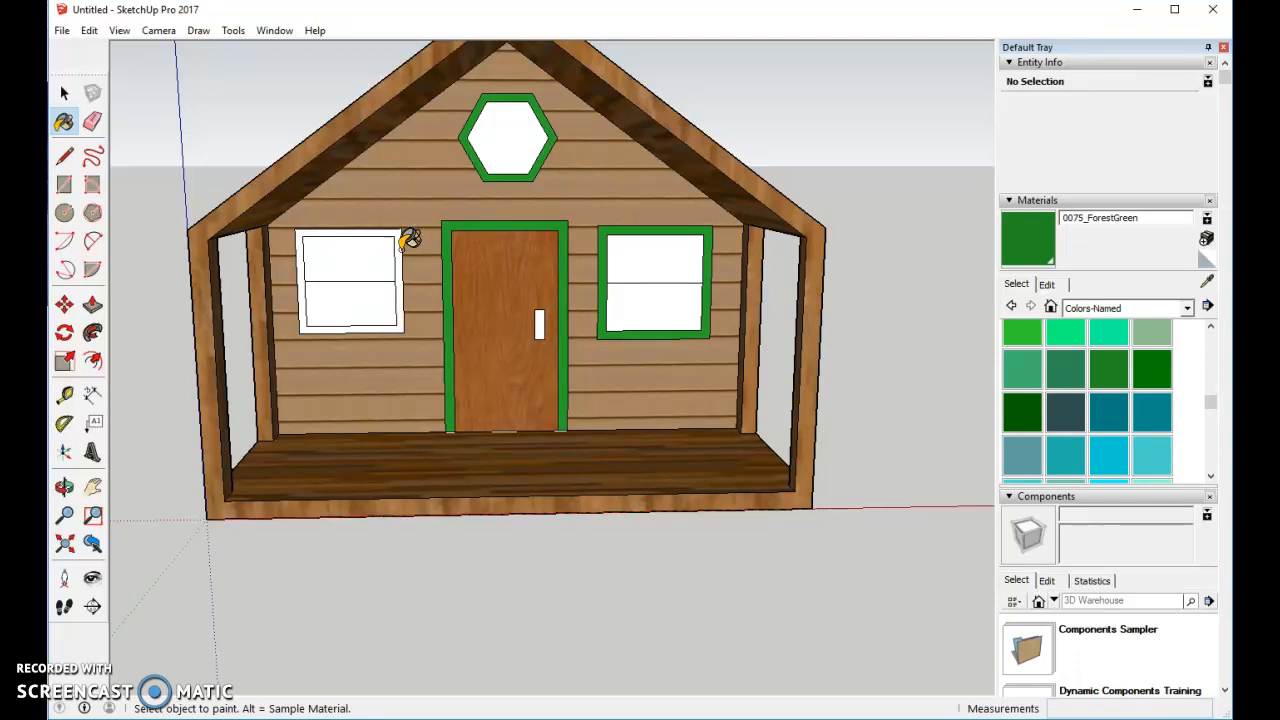
pyautogui.click(401, 248)
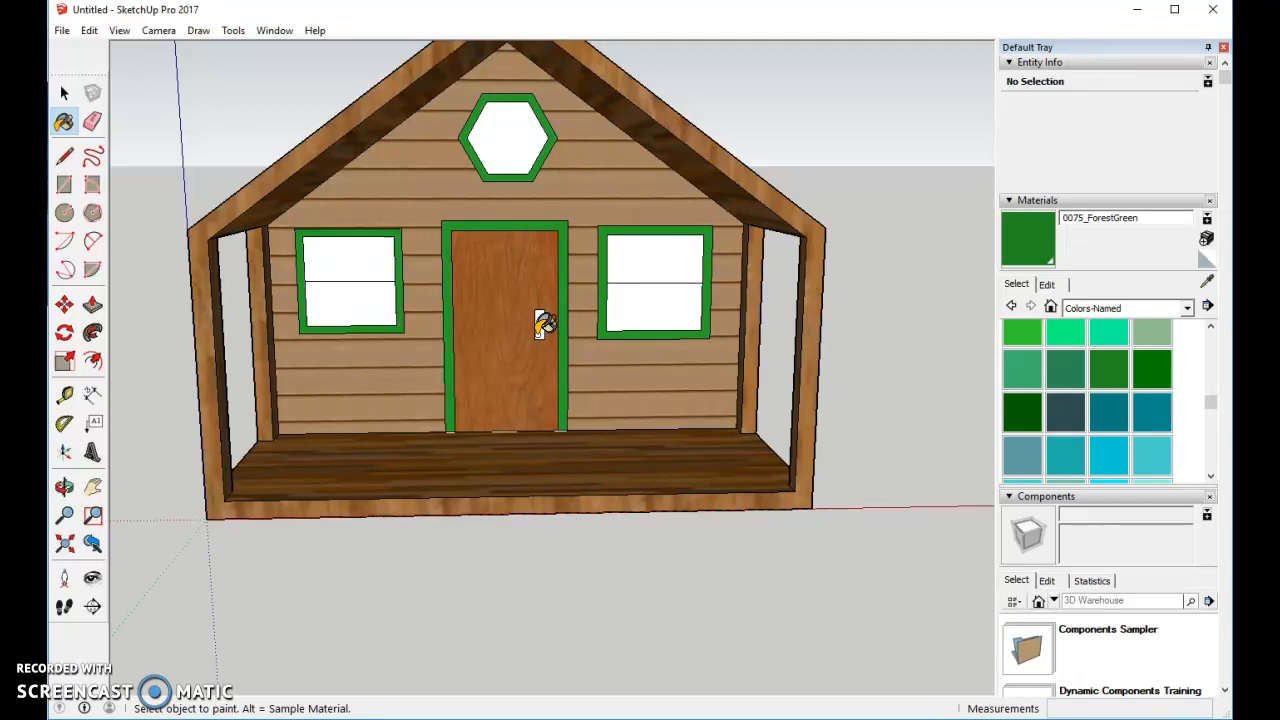
pyautogui.click(541, 322)
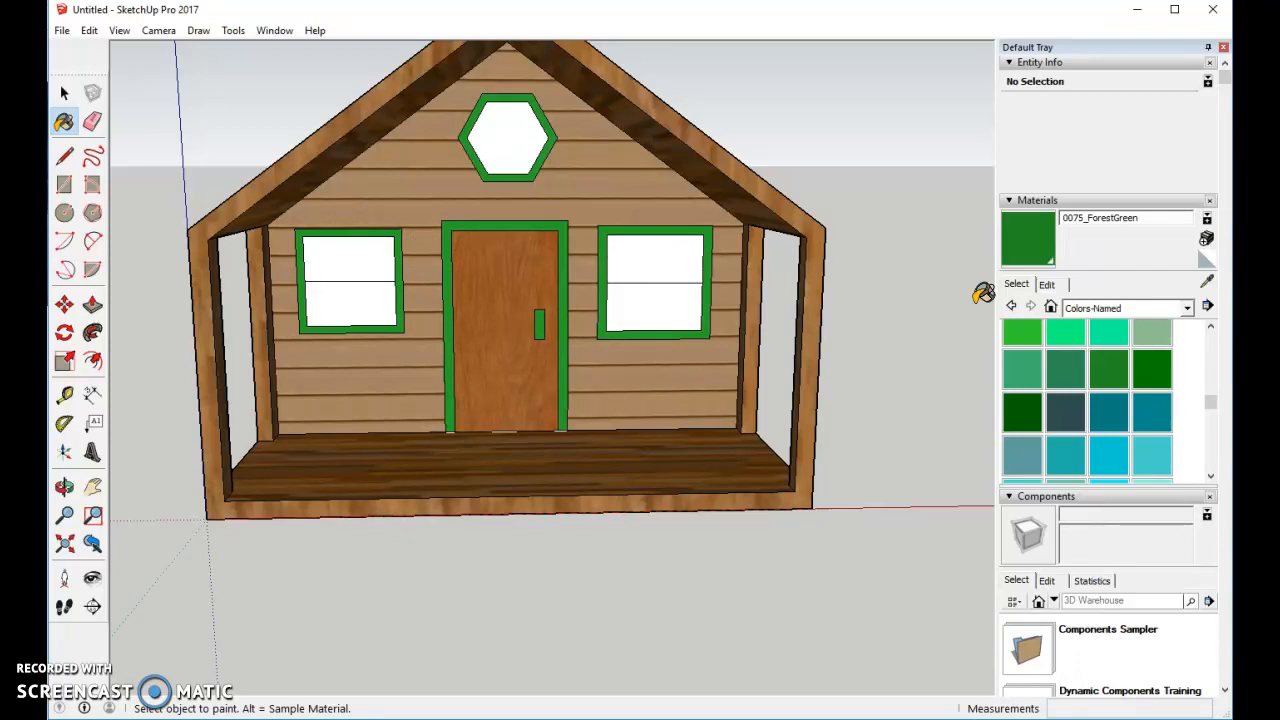
# Paint the lower panes of both rectangular windows and the hexagonal window's pane with Translucent Glass Blue.
pyautogui.click(1187, 309)
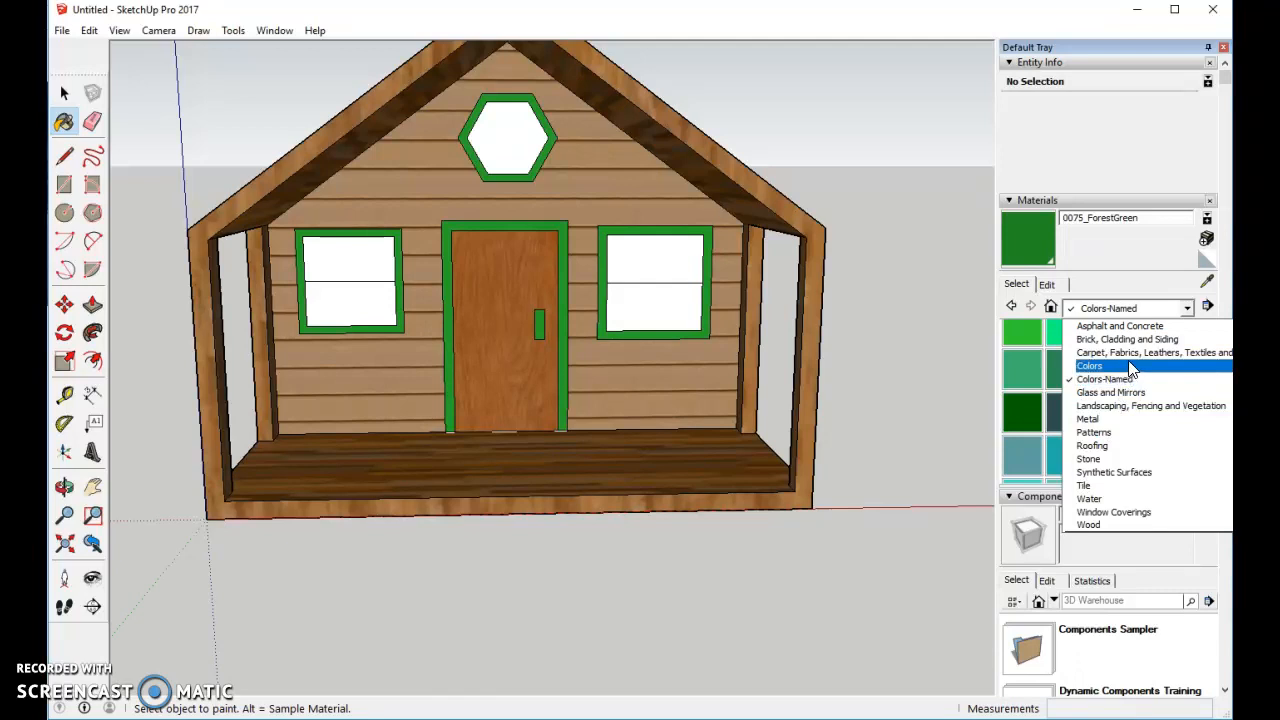
pyautogui.scroll(1, 1150, 370)
pyautogui.scroll(-1, 1160, 400)
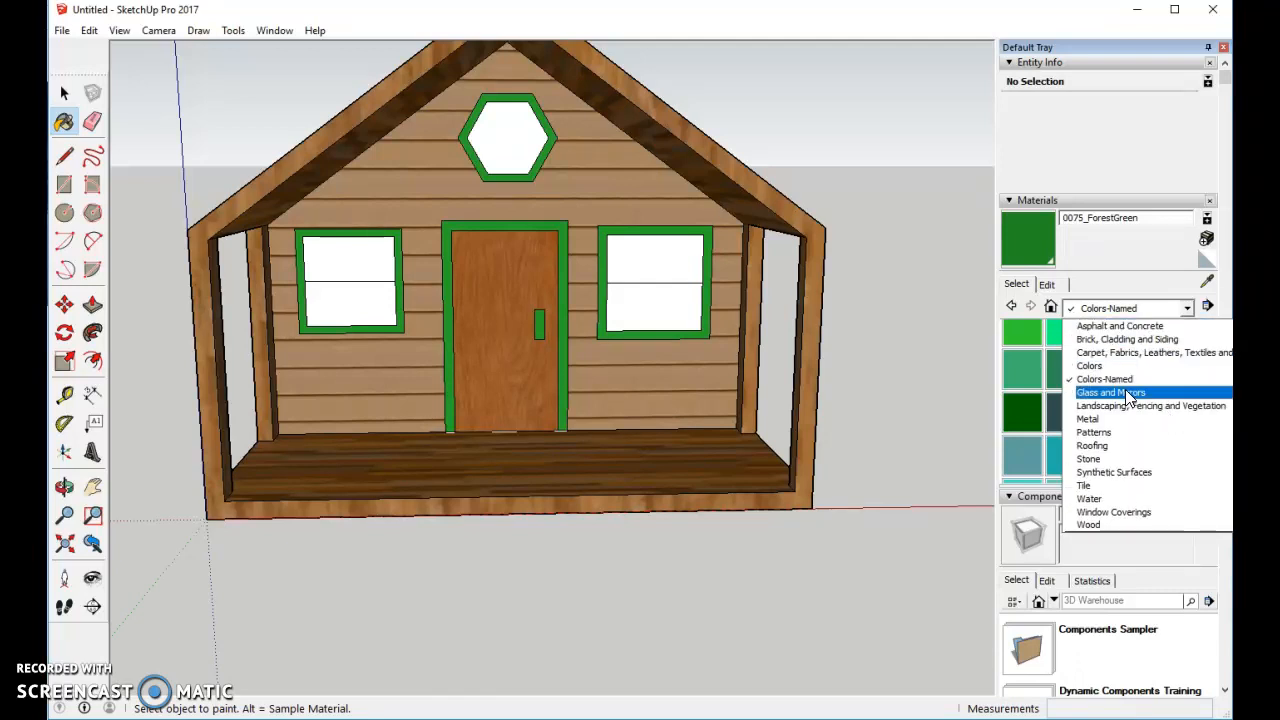
pyautogui.click(1128, 393)
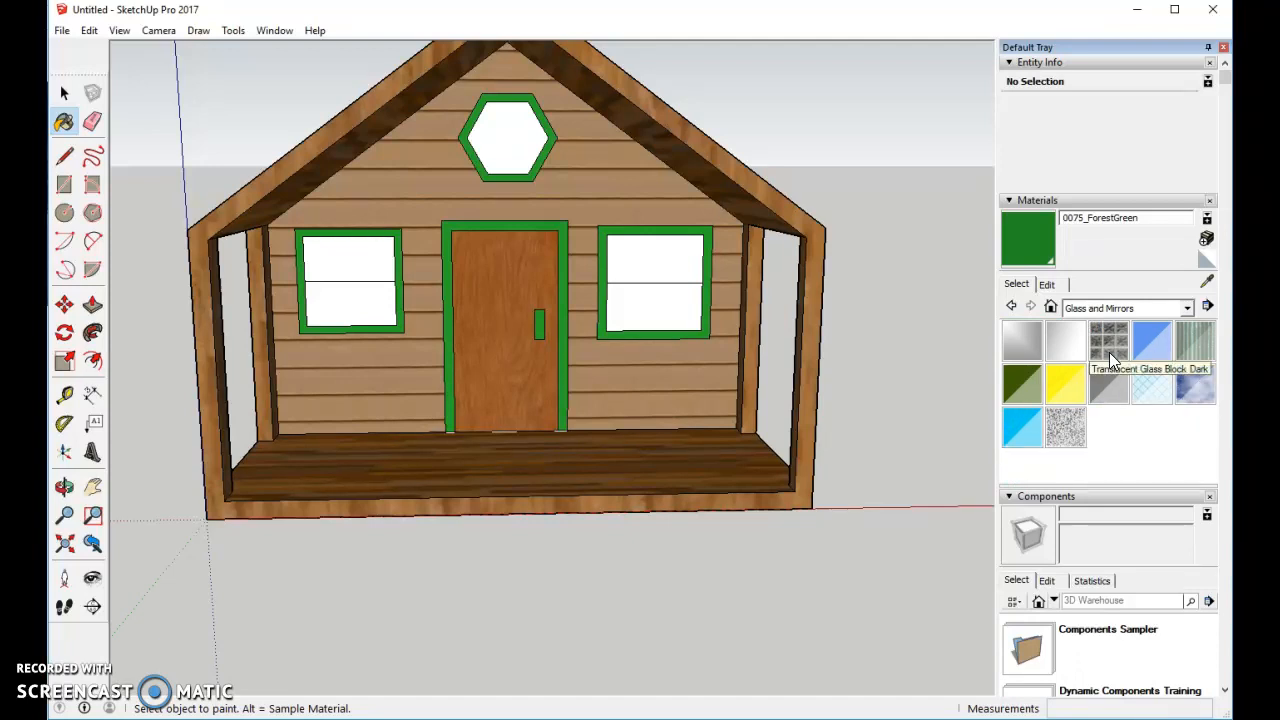
pyautogui.click(1151, 340)
pyautogui.click(665, 300)
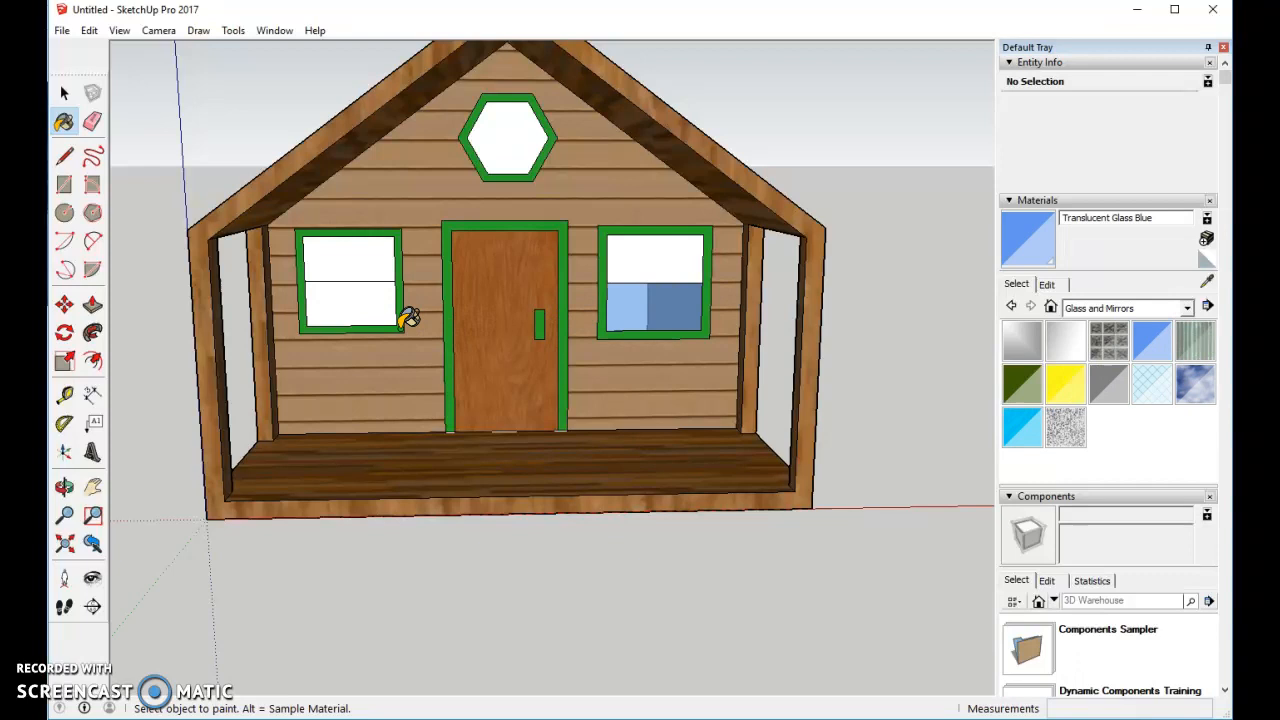
pyautogui.click(372, 298)
pyautogui.click(512, 134)
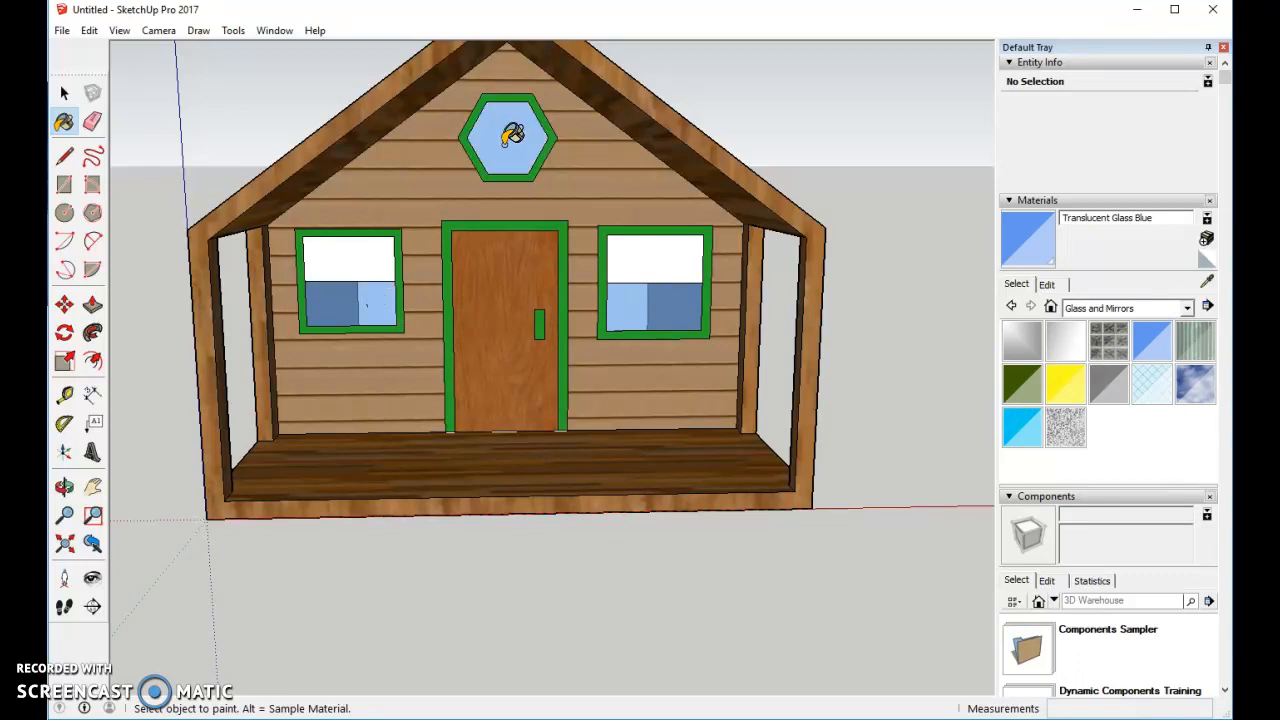
pyautogui.click(1187, 308)
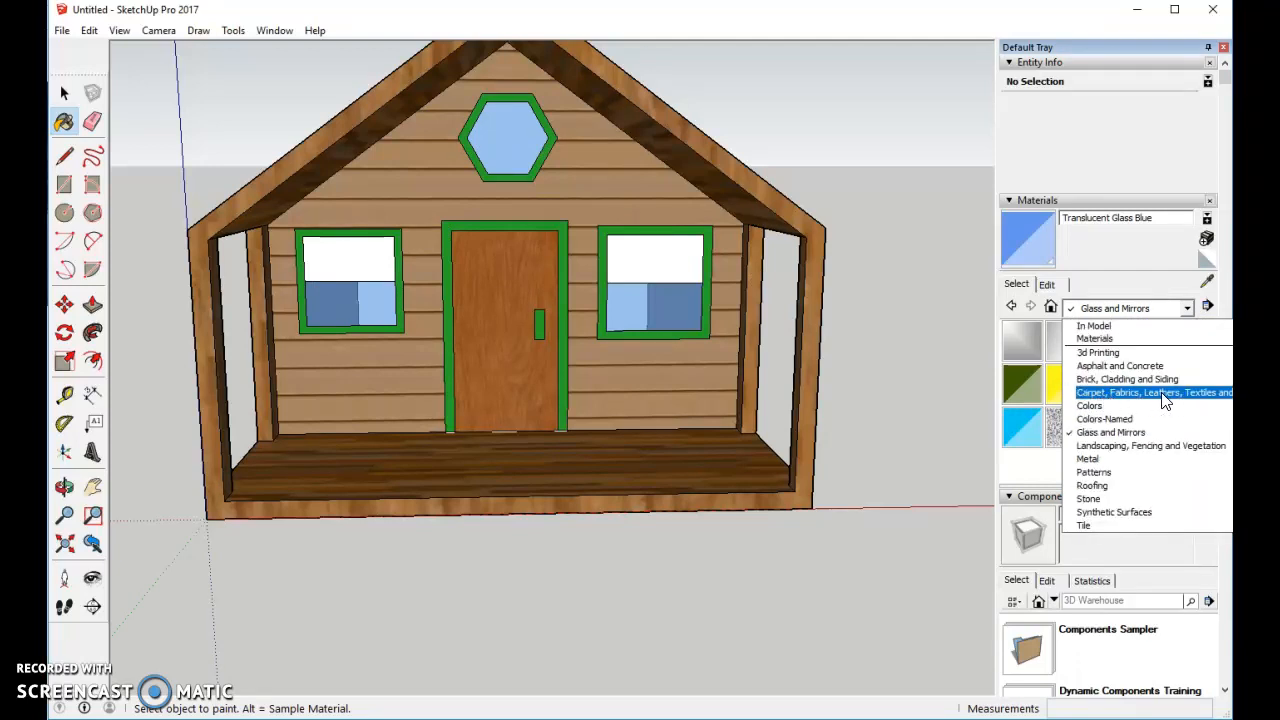
pyautogui.click(1180, 393)
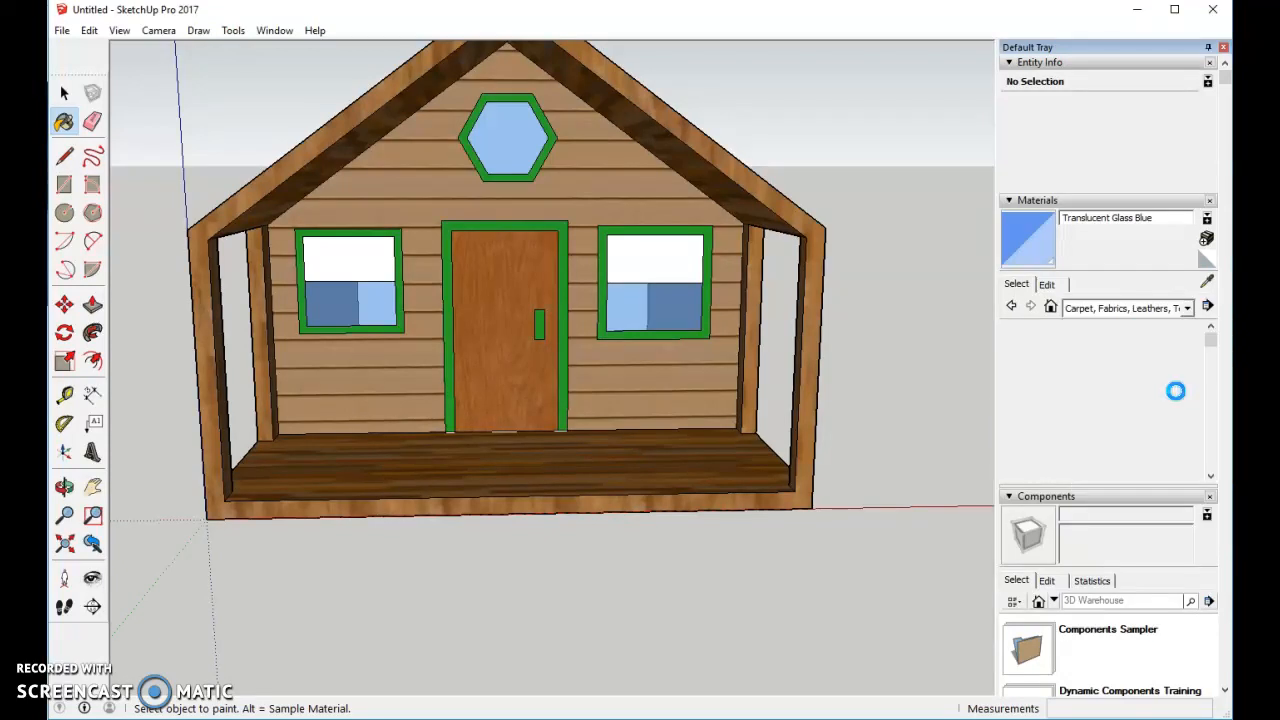
pyautogui.scroll(-1, 1207, 366)
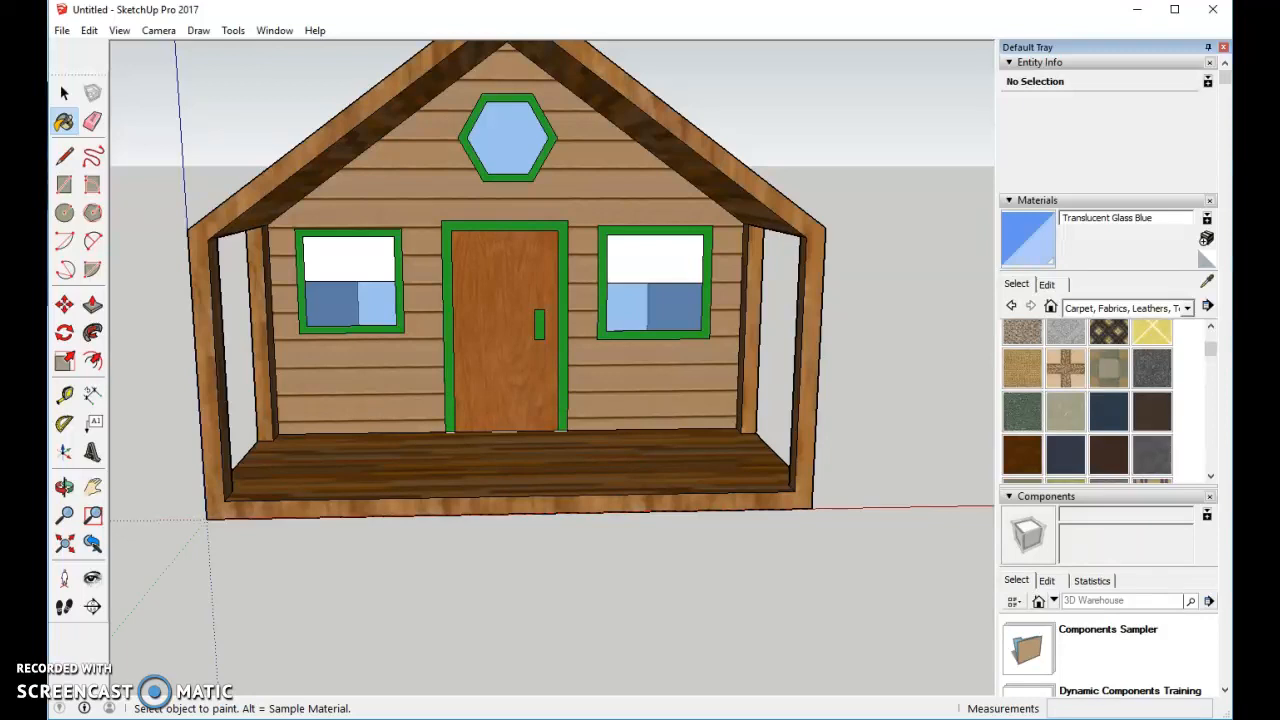
# Paint the upper panes of both rectangular windows with the Blinds Wood Bamboo window covering.
pyautogui.click(1188, 309)
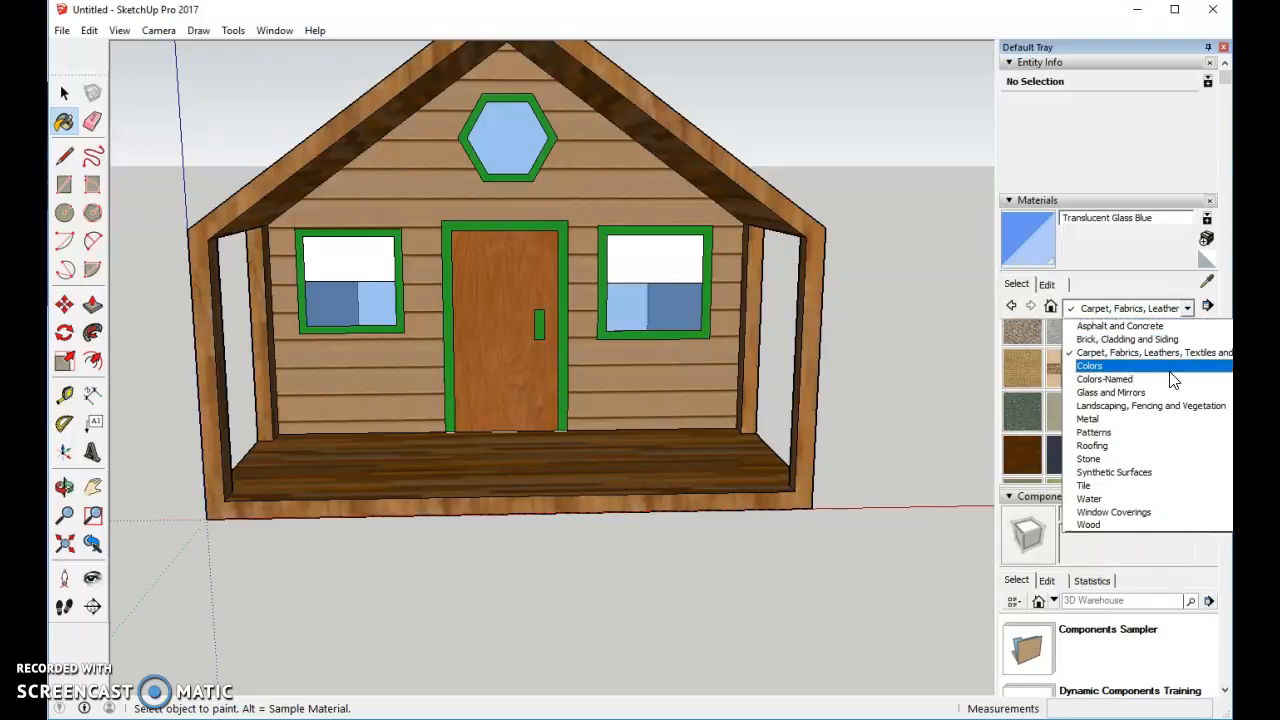
pyautogui.click(1130, 514)
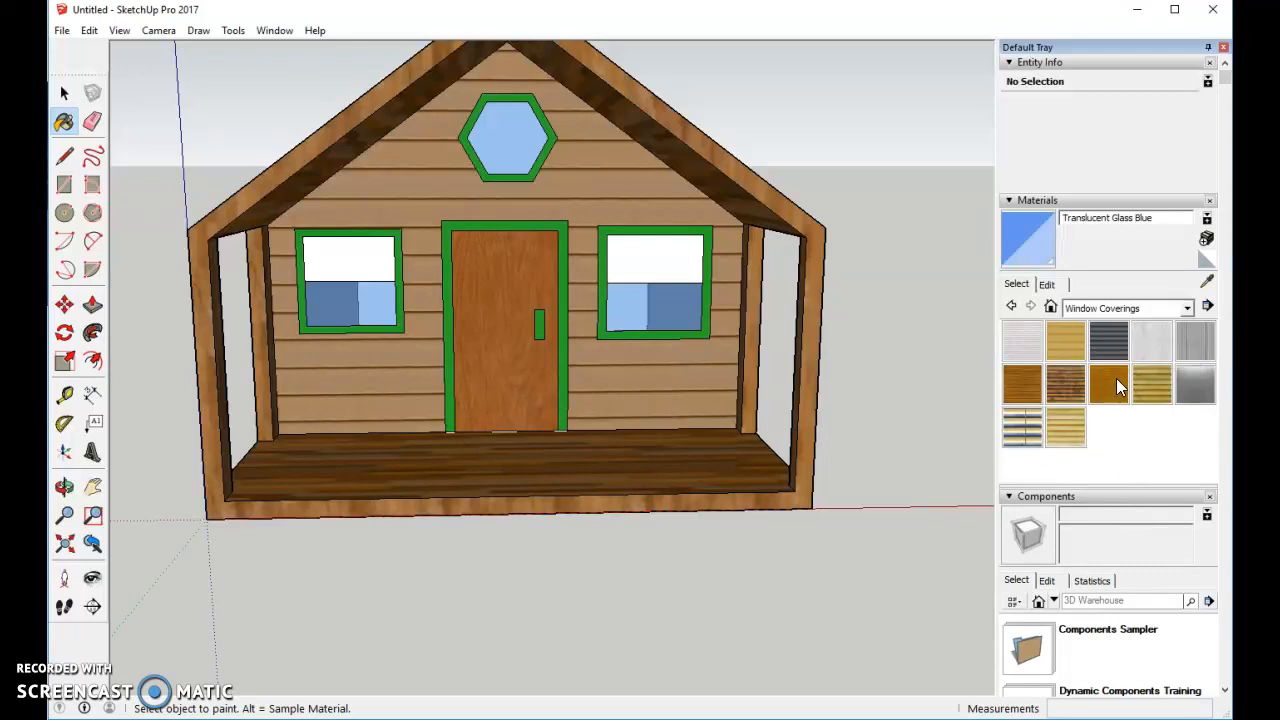
pyautogui.click(1068, 385)
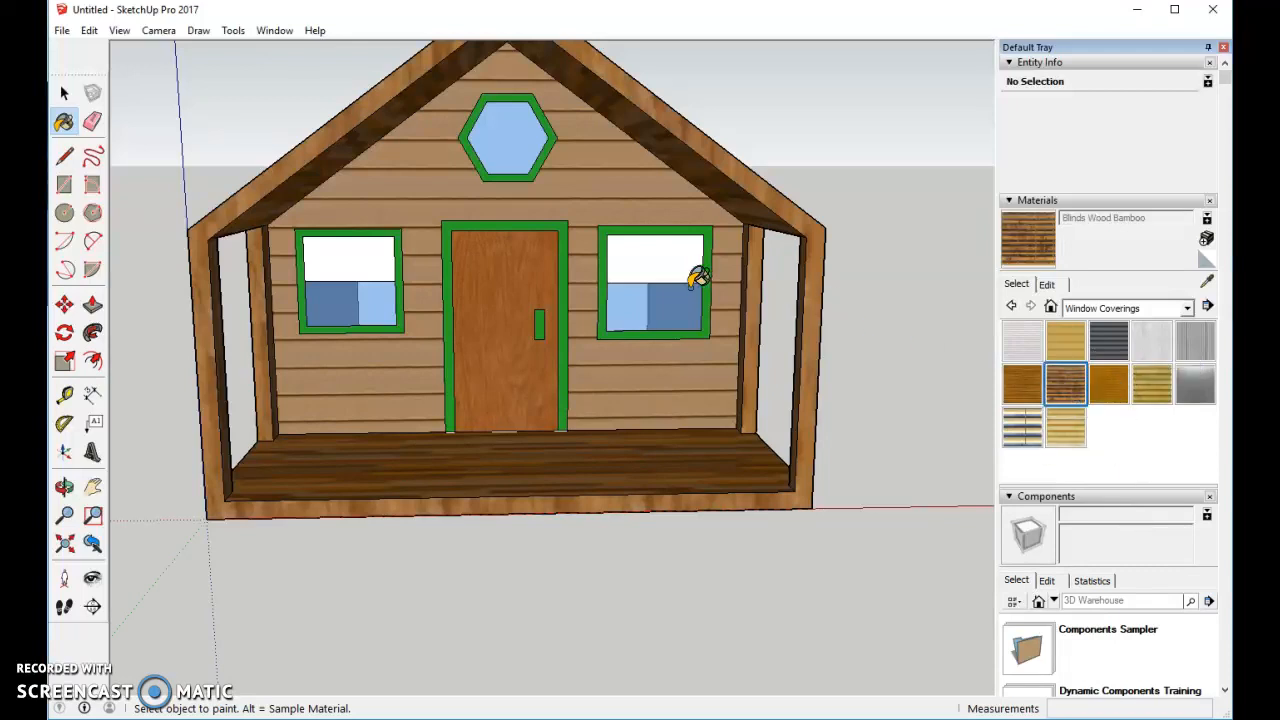
pyautogui.click(670, 264)
pyautogui.click(352, 258)
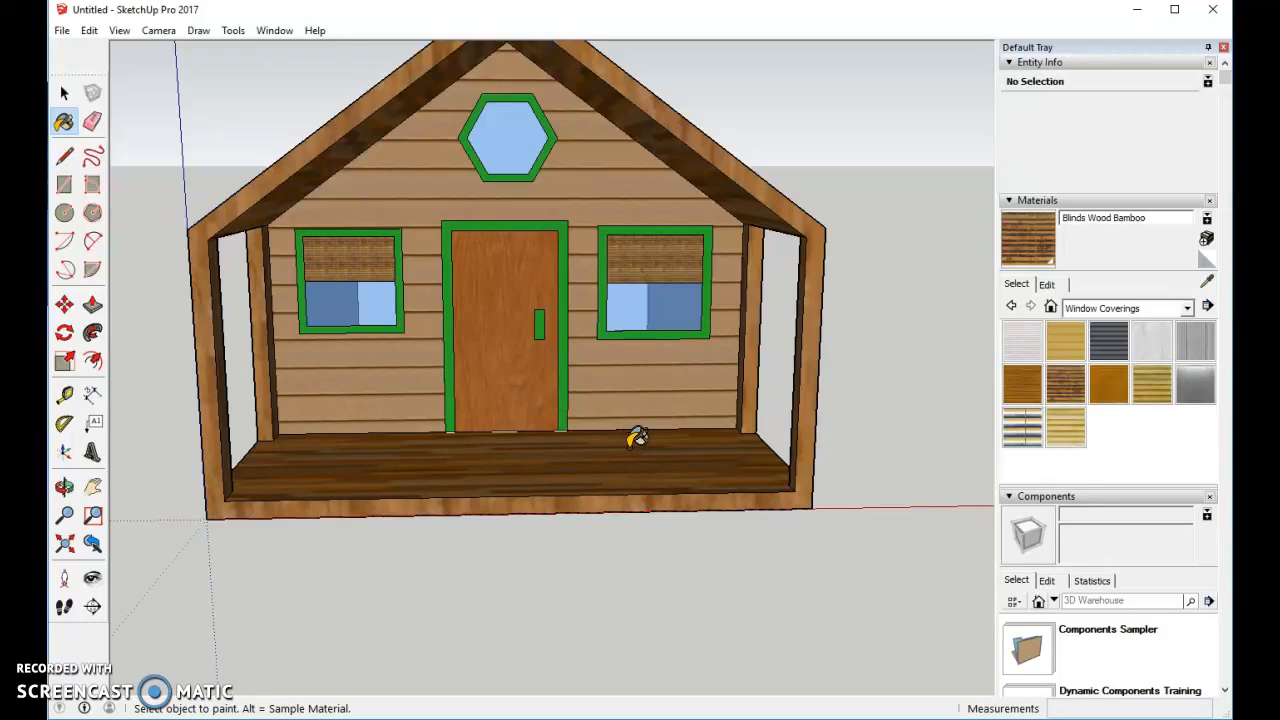
# Move the standing scale figure onto the porch floor, in front of the window left of the door, and deselect it.
pyautogui.scroll(-1, 571, 449)
pyautogui.scroll(-1, 726, 526)
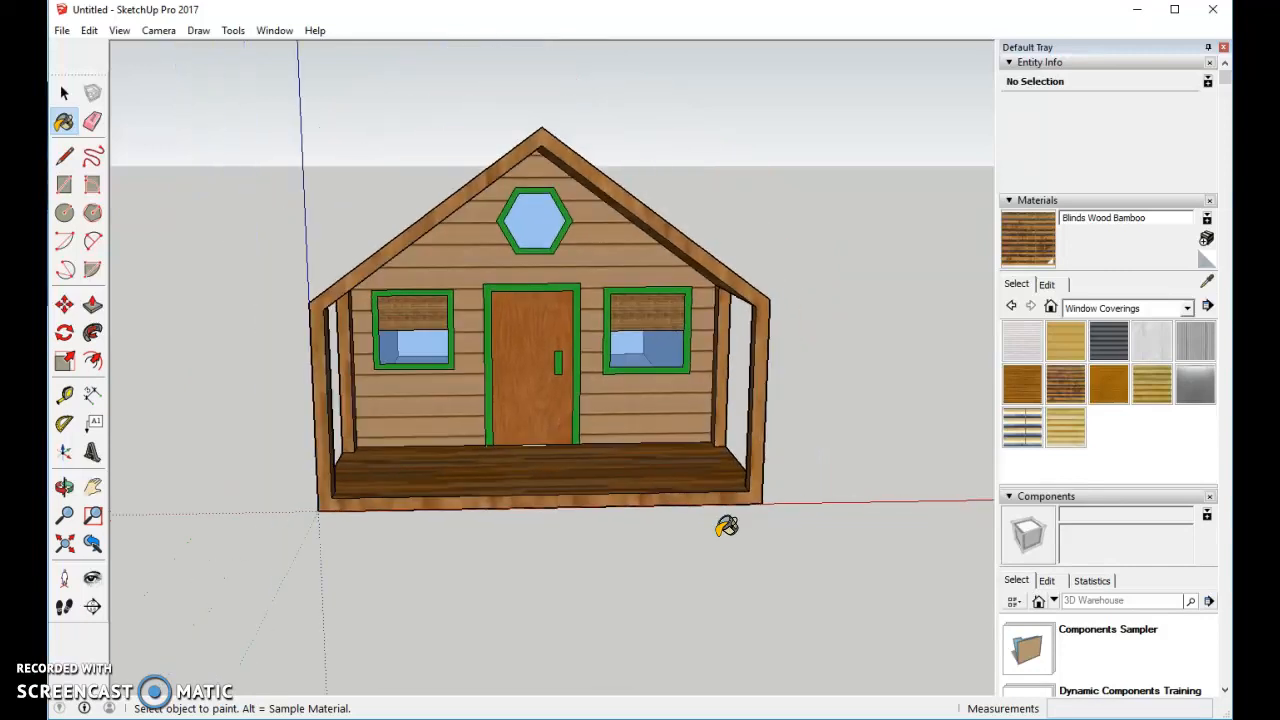
pyautogui.scroll(-2, 726, 526)
pyautogui.moveTo(749, 554)
pyautogui.mouseDown(button='middle')
pyautogui.moveTo(610, 477)
pyautogui.moveTo(657, 486)
pyautogui.moveTo(600, 486)
pyautogui.mouseUp(button='middle')
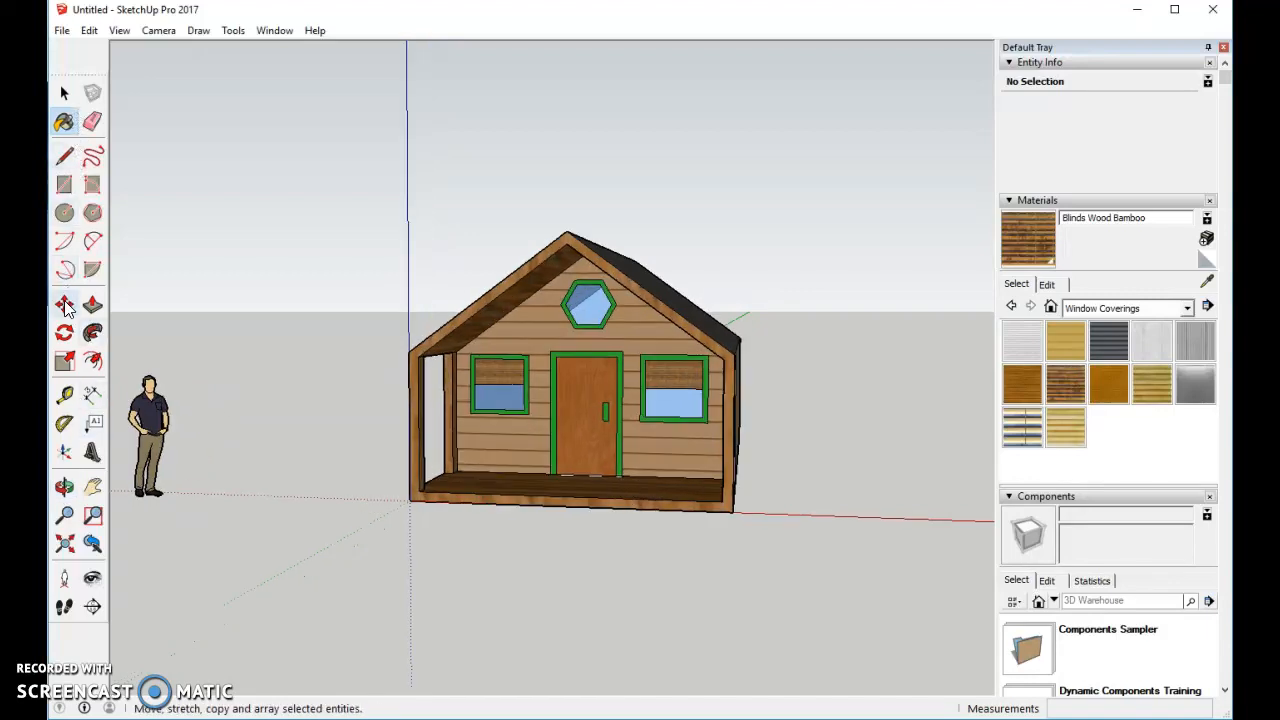
pyautogui.click(64, 93)
pyautogui.click(160, 400)
pyautogui.click(64, 304)
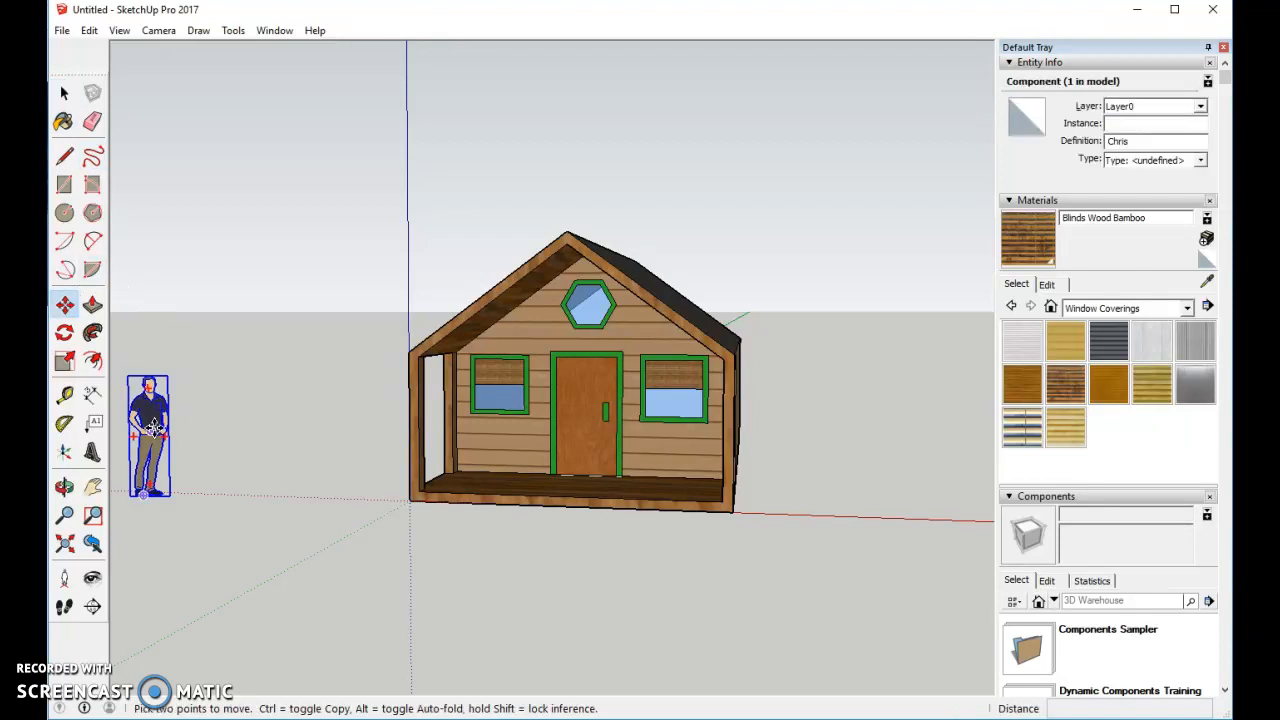
pyautogui.click(152, 428)
pyautogui.click(494, 415)
pyautogui.scroll(5, 394, 356)
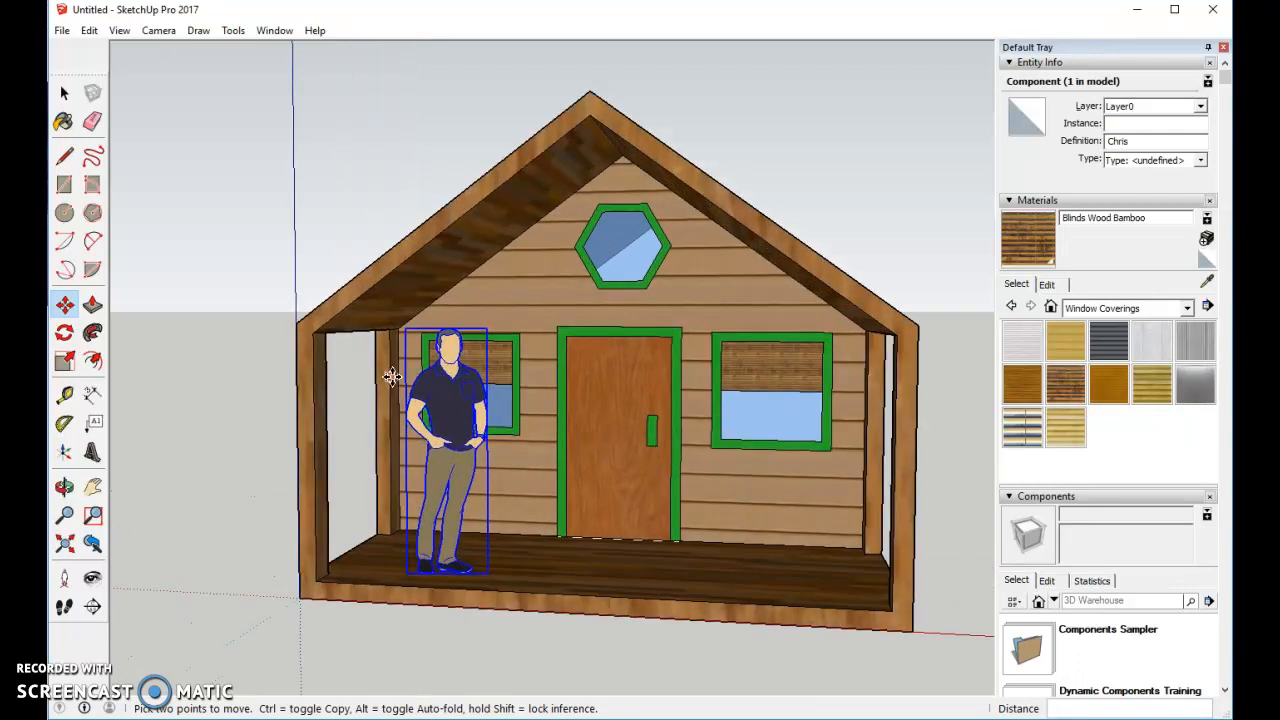
pyautogui.click(64, 93)
pyautogui.click(386, 183)
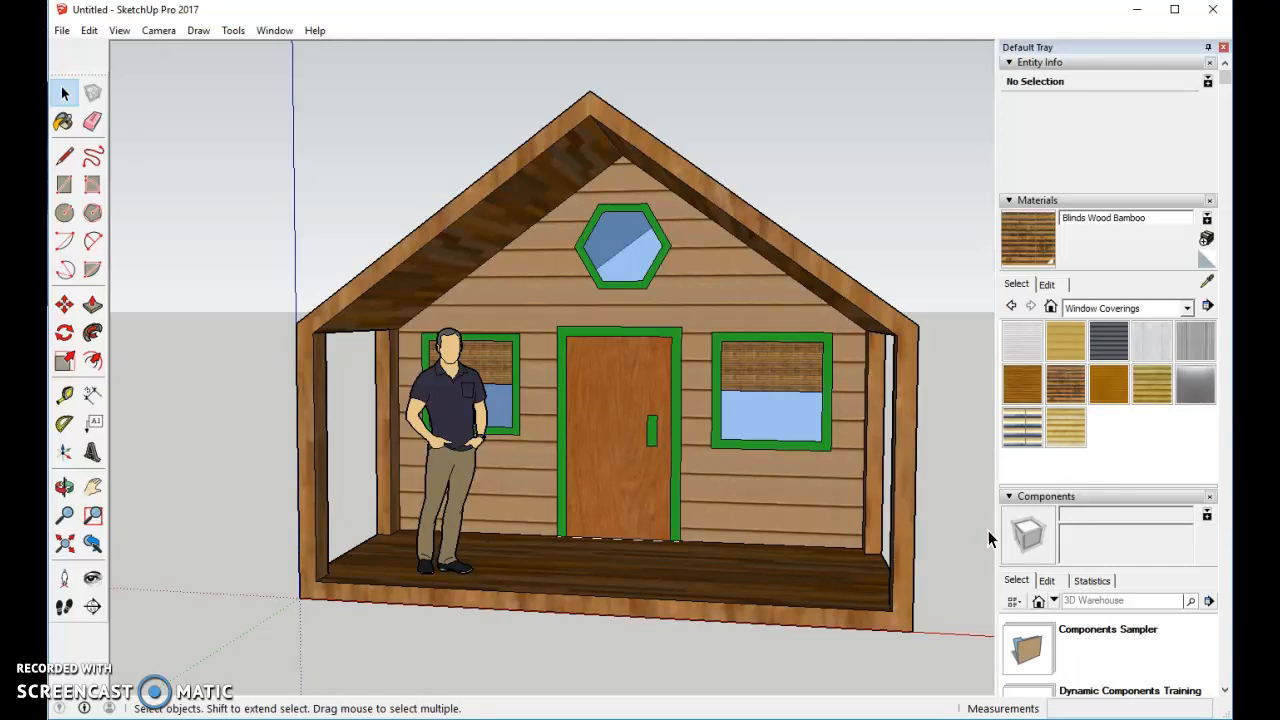
pyautogui.moveTo(951, 451); pyautogui.dragTo(976, 480, button='middle')
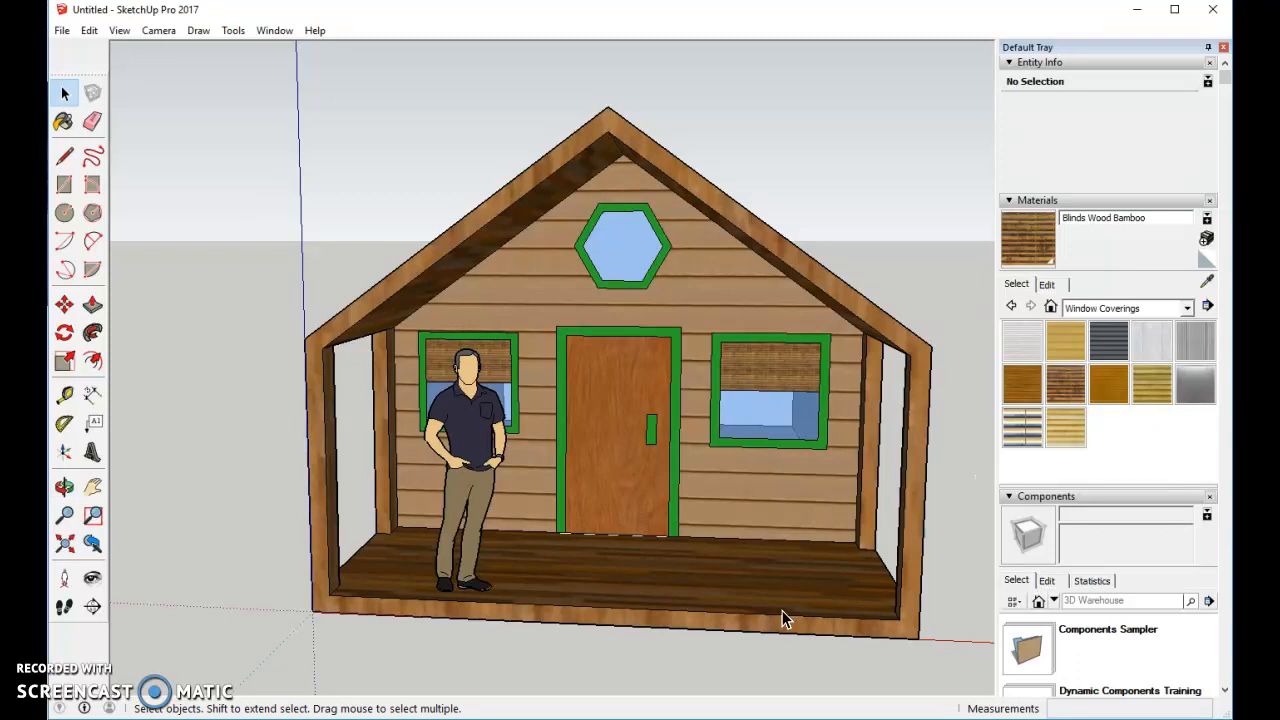